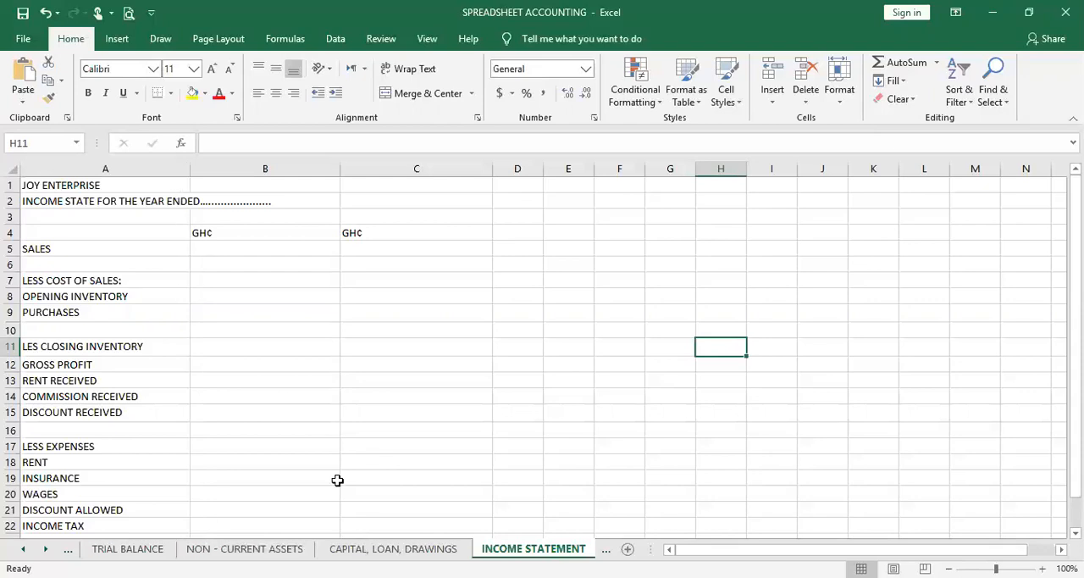
Link the Sales amount in C5 of the income statement to cell C19 of the Trial Balance sheet
{"action": "scroll", "coordinate": [337, 481], "scroll_direction": "down", "scroll_amount": 1}
{"action": "scroll", "coordinate": [337, 481], "scroll_direction": "up", "scroll_amount": 1}
{"action": "scroll", "coordinate": [260, 401], "scroll_direction": "down", "scroll_amount": 1}
{"action": "scroll", "coordinate": [260, 401], "scroll_direction": "down", "scroll_amount": 1}
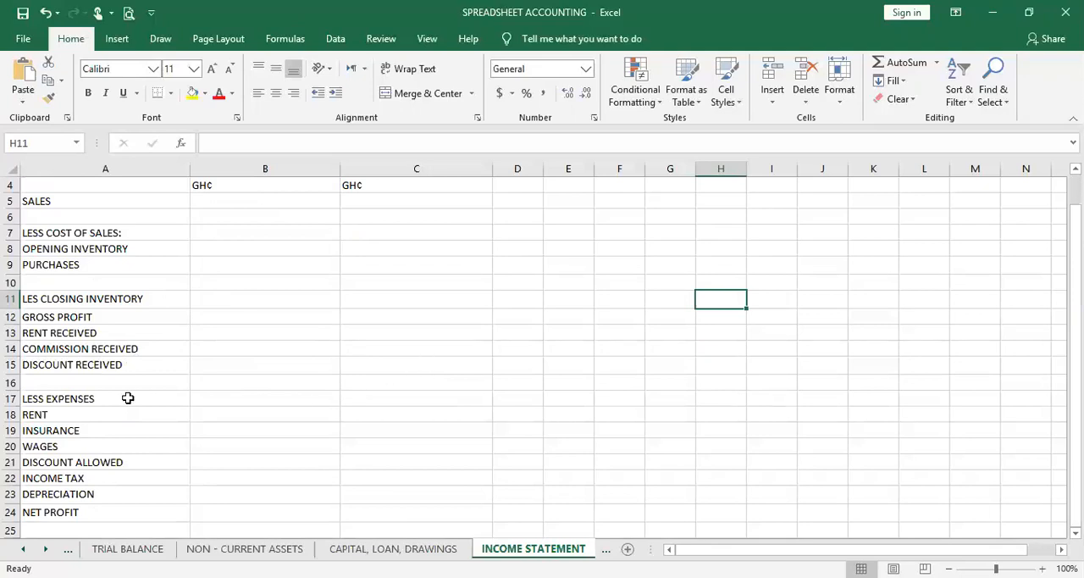
{"action": "scroll", "coordinate": [99, 412], "scroll_direction": "down", "scroll_amount": 1}
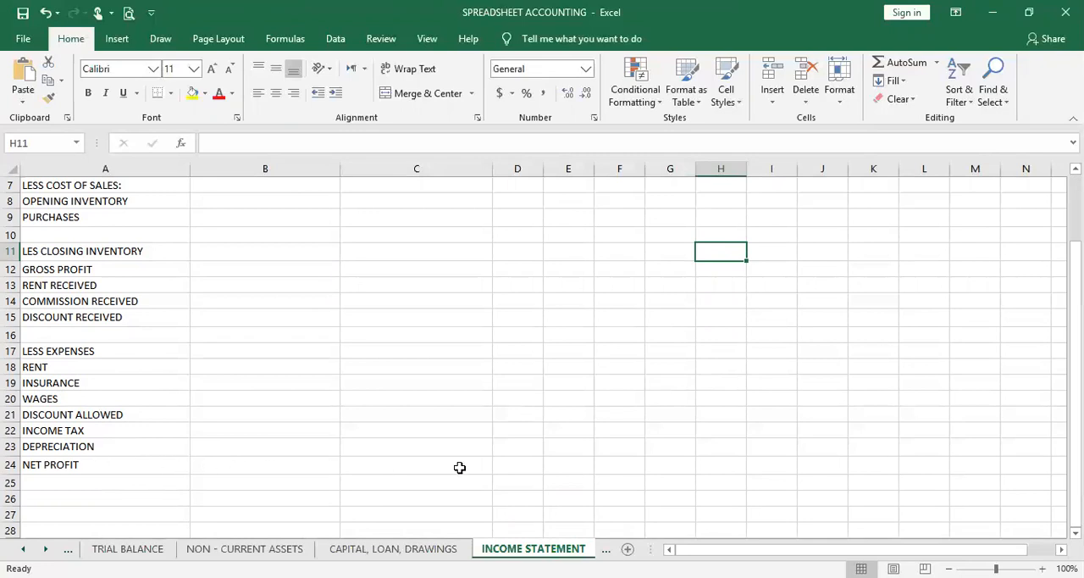
{"action": "scroll", "coordinate": [310, 327], "scroll_direction": "up", "scroll_amount": 1}
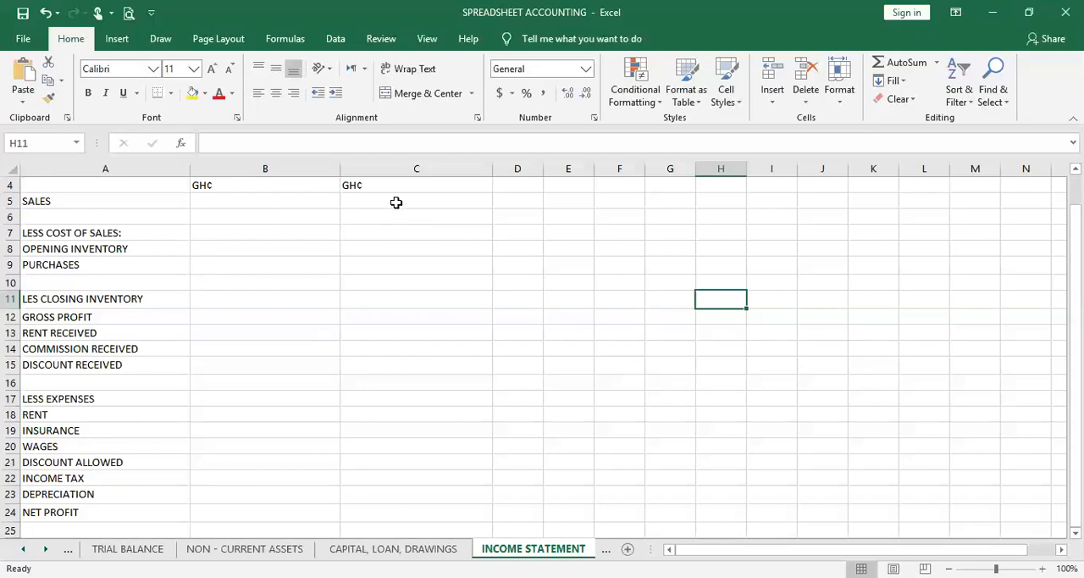
{"action": "left_click", "coordinate": [396, 202]}
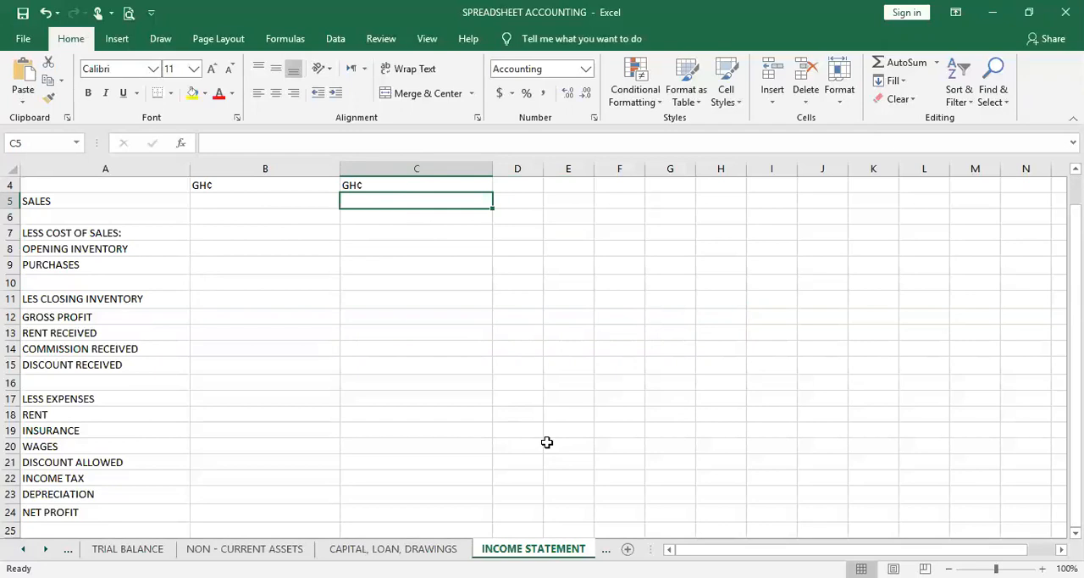
{"action": "type", "text": "="}
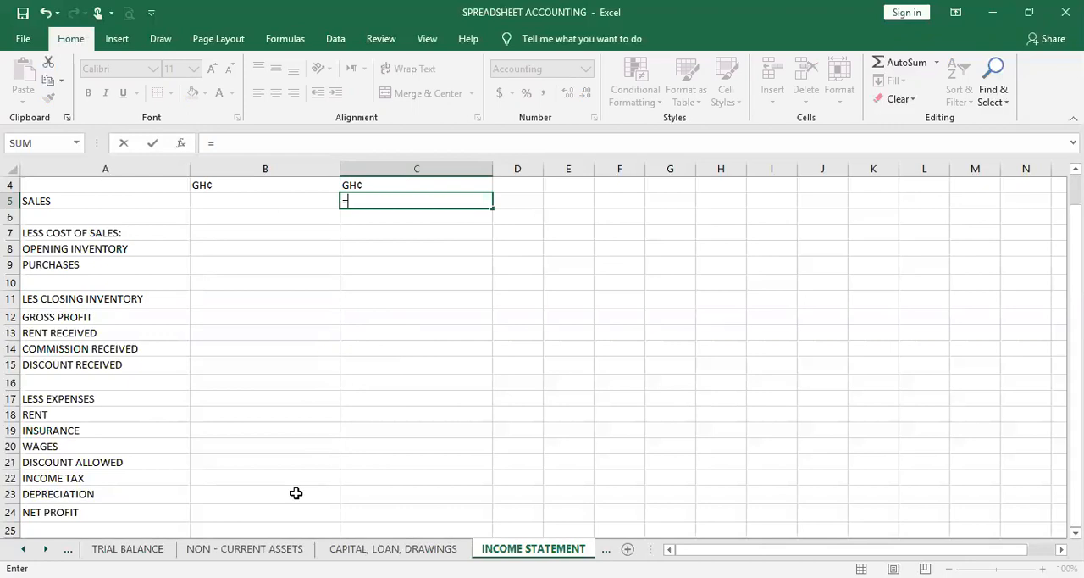
{"action": "left_click", "coordinate": [128, 549]}
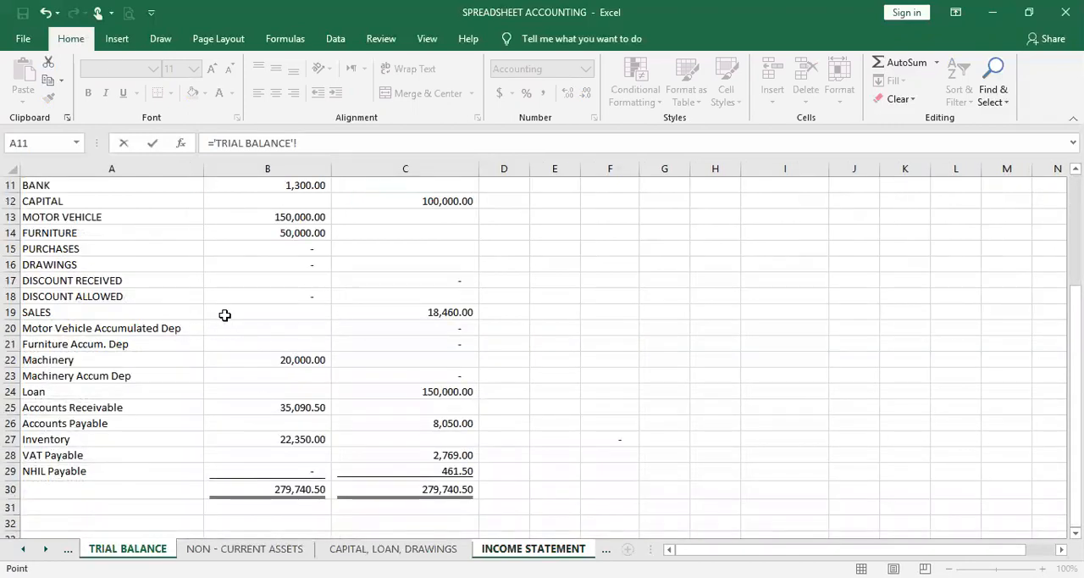
{"action": "left_click", "coordinate": [417, 312]}
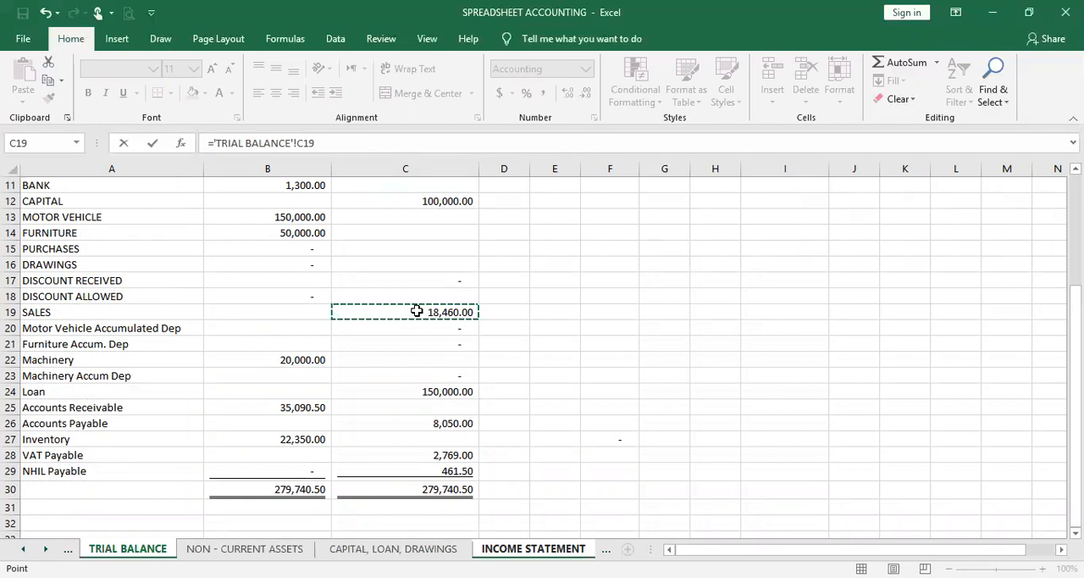
{"action": "key", "text": "Return"}
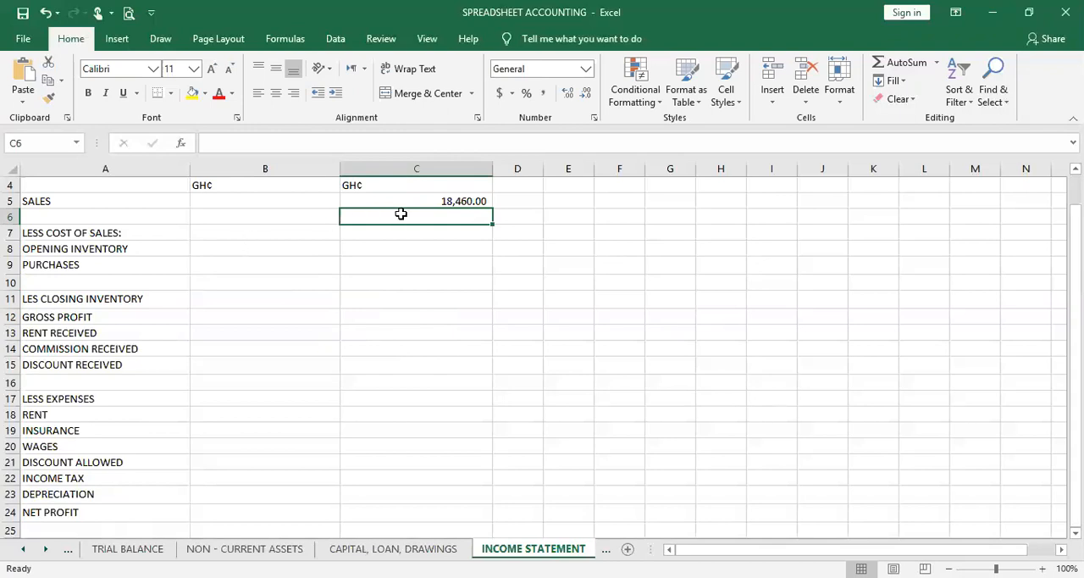
{"action": "left_click", "coordinate": [424, 198]}
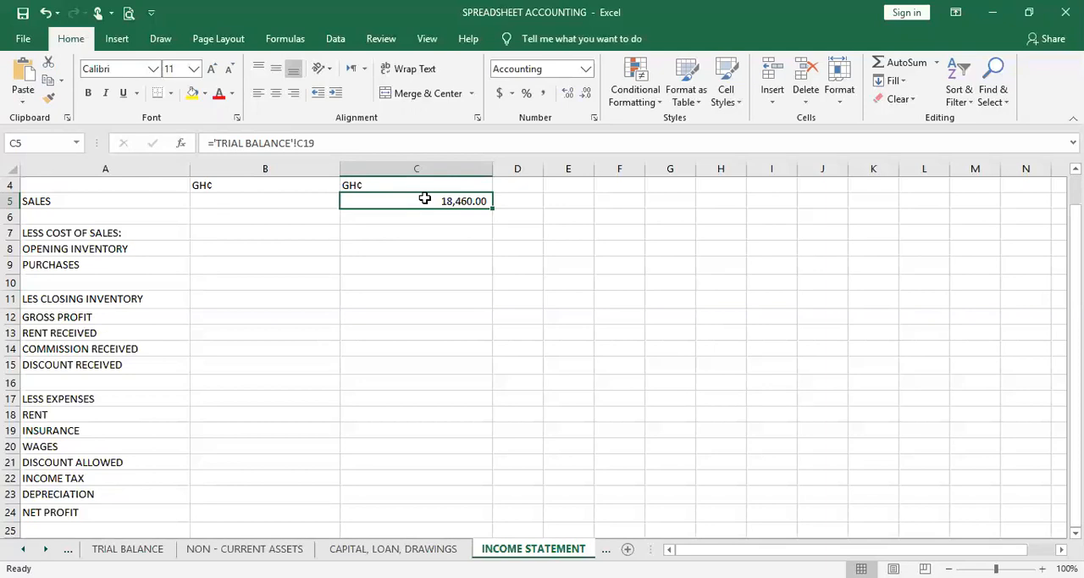
Link the Opening Inventory amount in B8 to the Inventory balance in B27 of the Trial Balance sheet
{"action": "left_click", "coordinate": [230, 233]}
{"action": "left_click", "coordinate": [236, 248]}
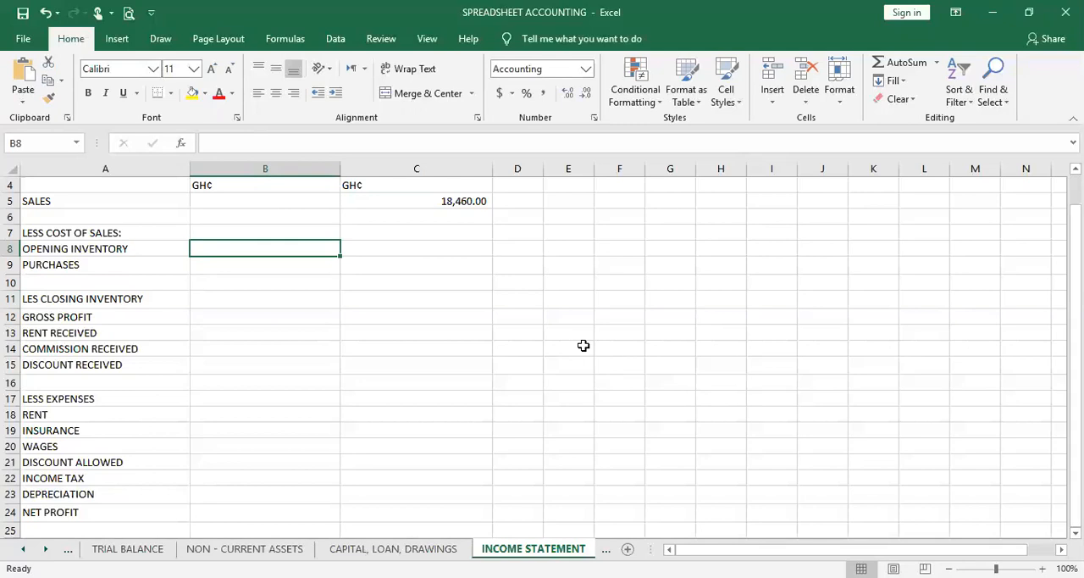
{"action": "type", "text": "="}
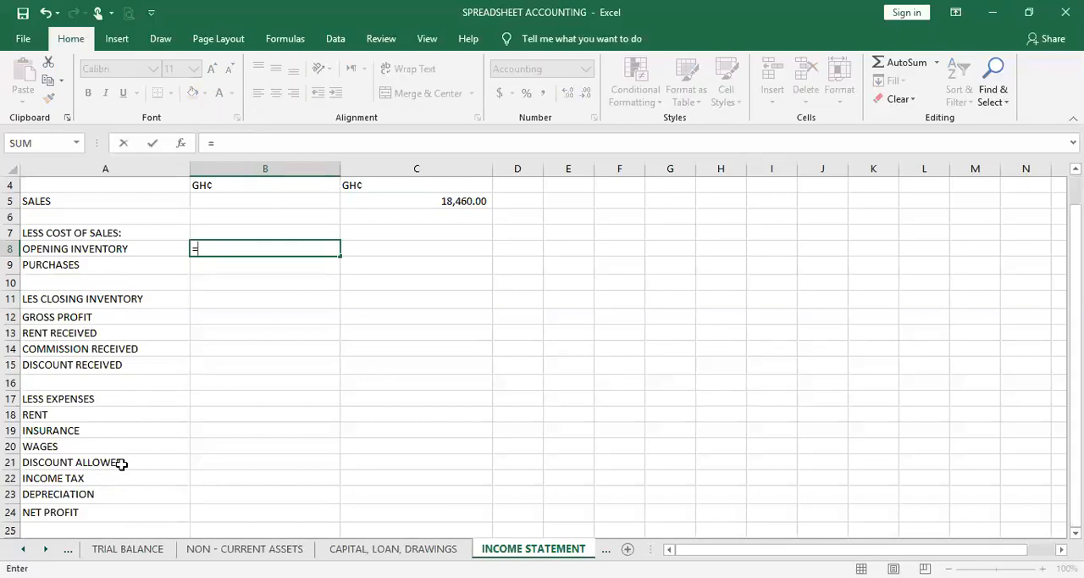
{"action": "left_click", "coordinate": [127, 548]}
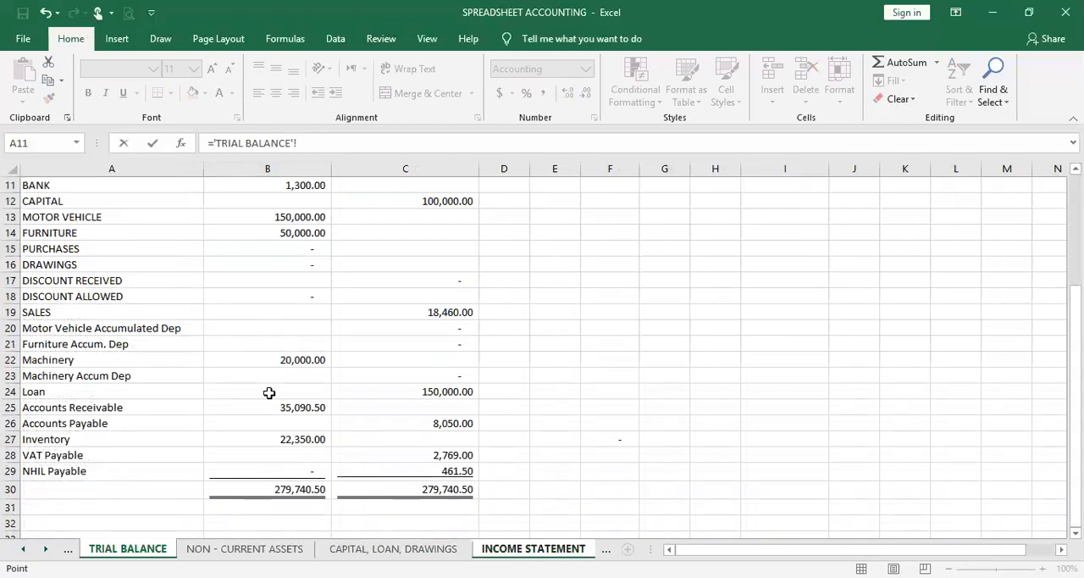
{"action": "left_click", "coordinate": [284, 438]}
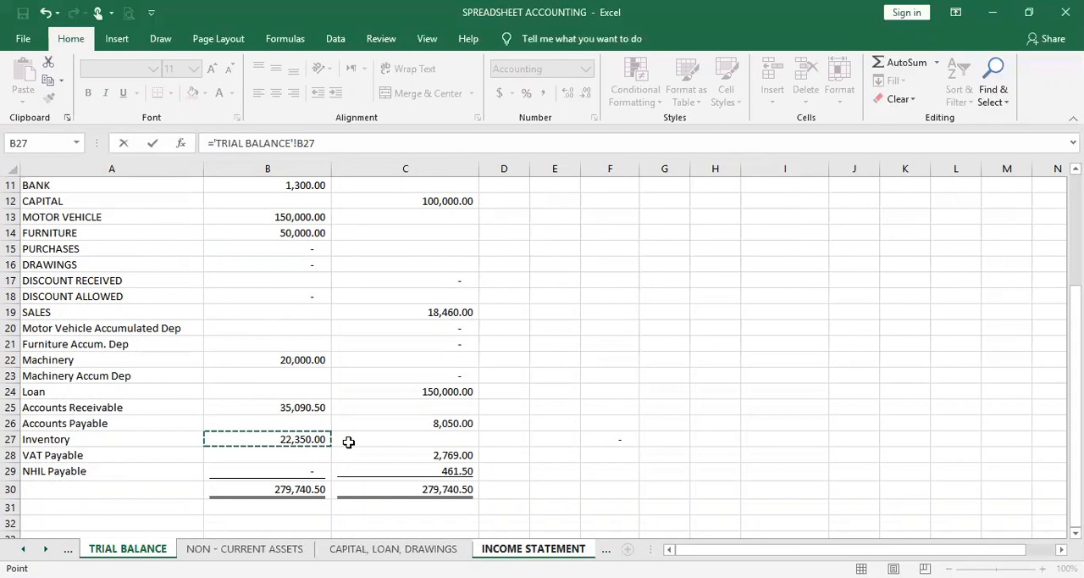
{"action": "key", "text": "Return"}
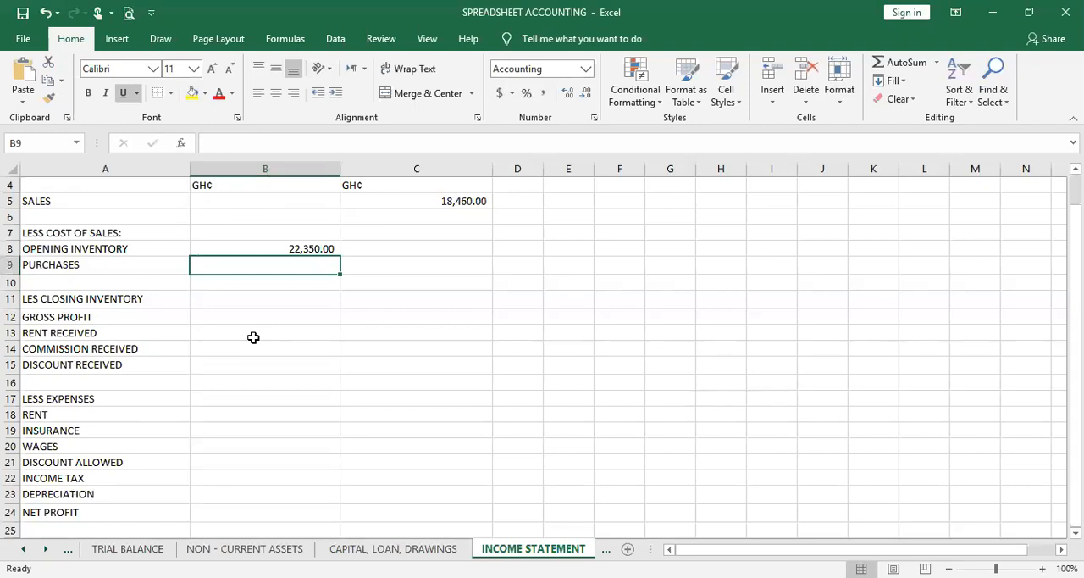
Link the Purchases amount in B9 to the Purchases balance in B15 of the Trial Balance sheet
{"action": "type", "text": "="}
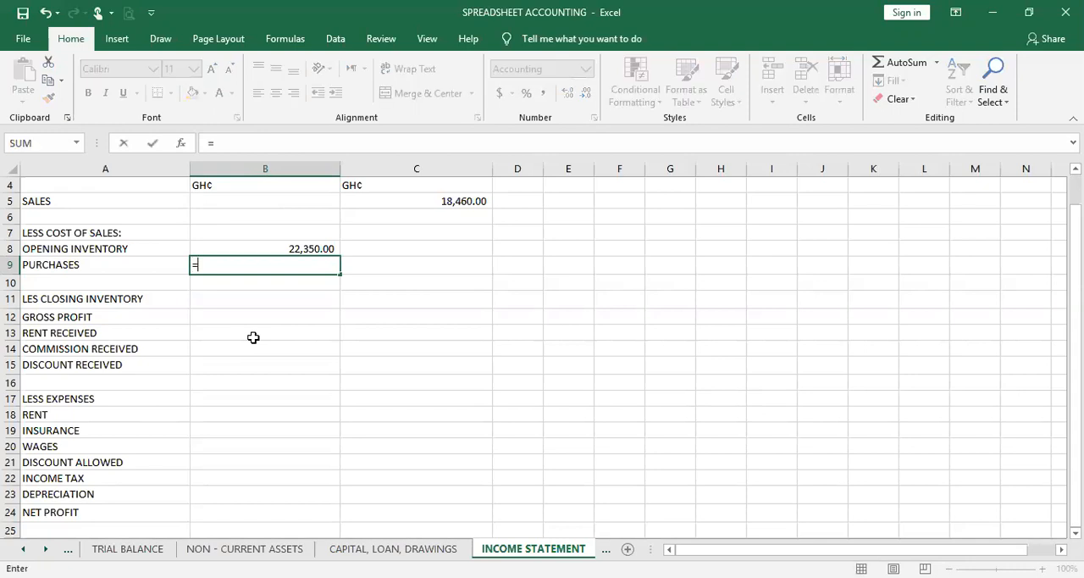
{"action": "left_click", "coordinate": [99, 549]}
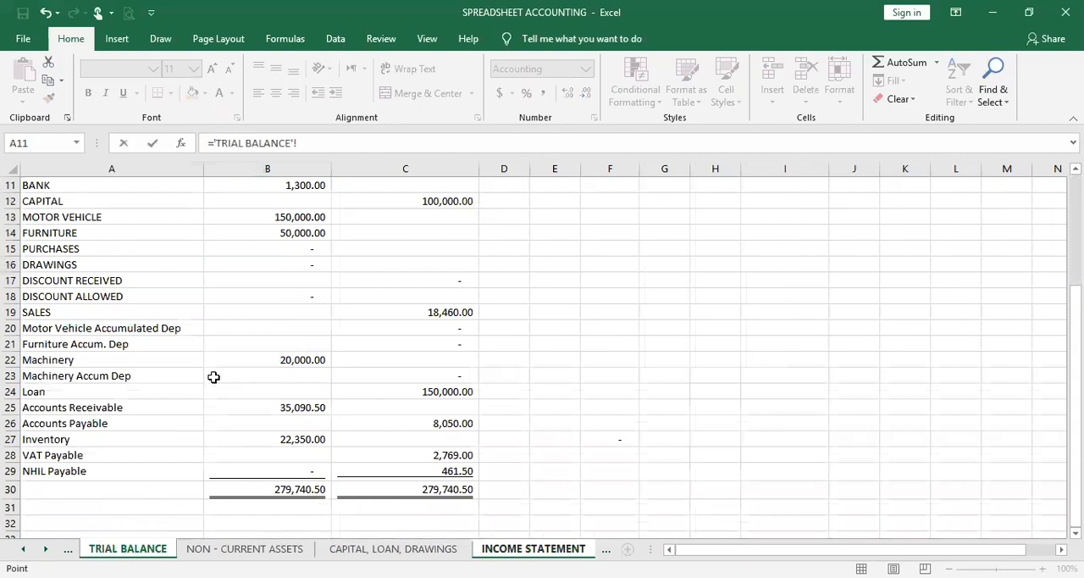
{"action": "left_click", "coordinate": [280, 250]}
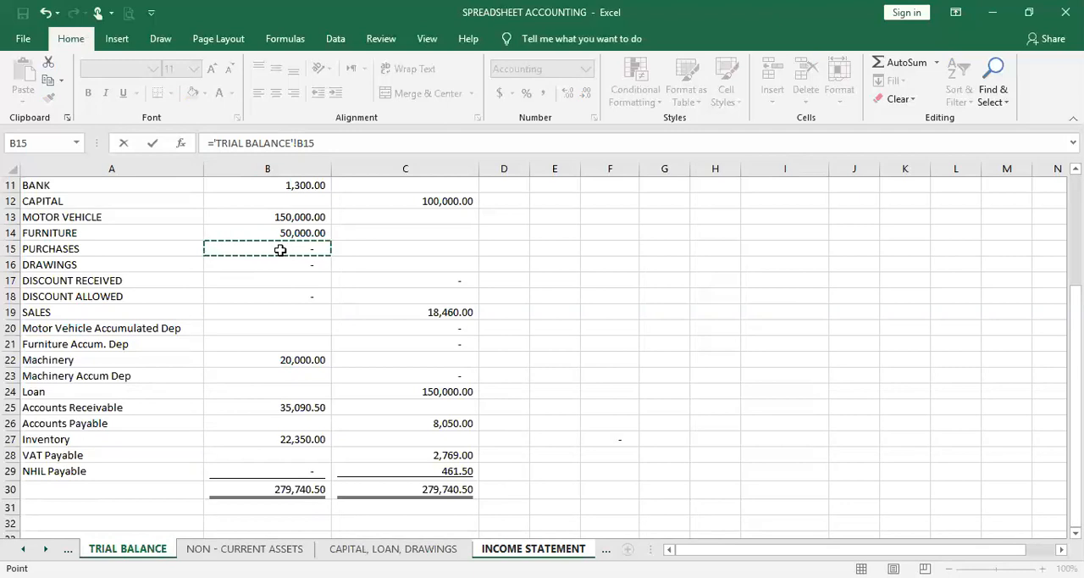
{"action": "key", "text": "Return"}
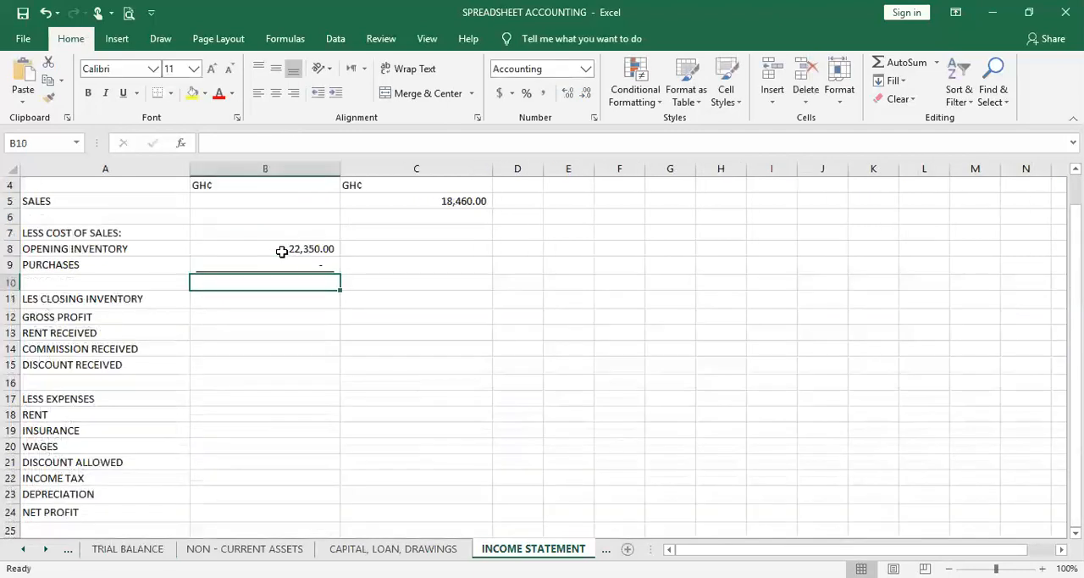
{"action": "left_click", "coordinate": [300, 269]}
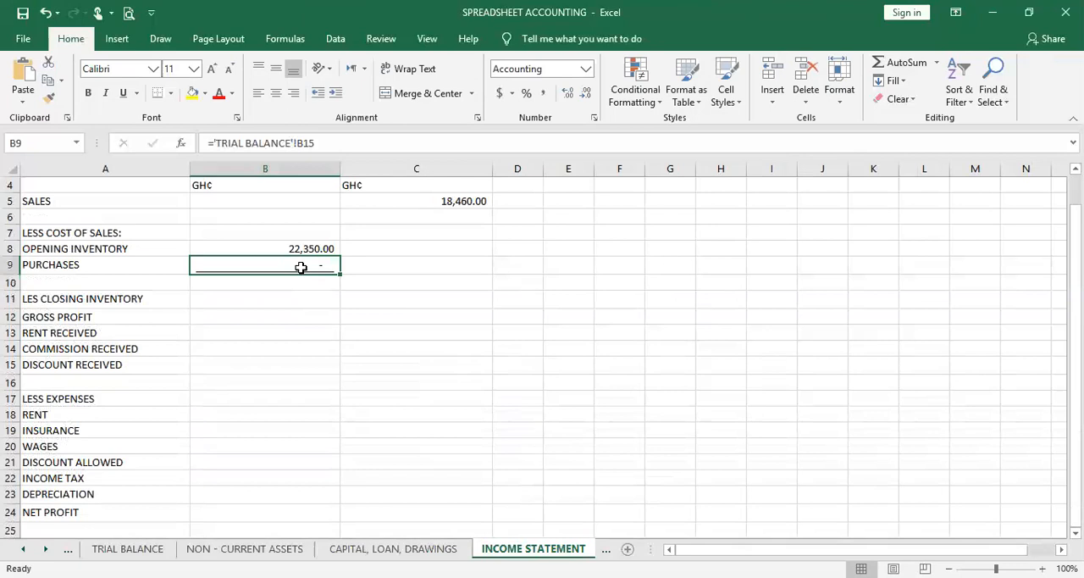
{"action": "left_click", "coordinate": [123, 96]}
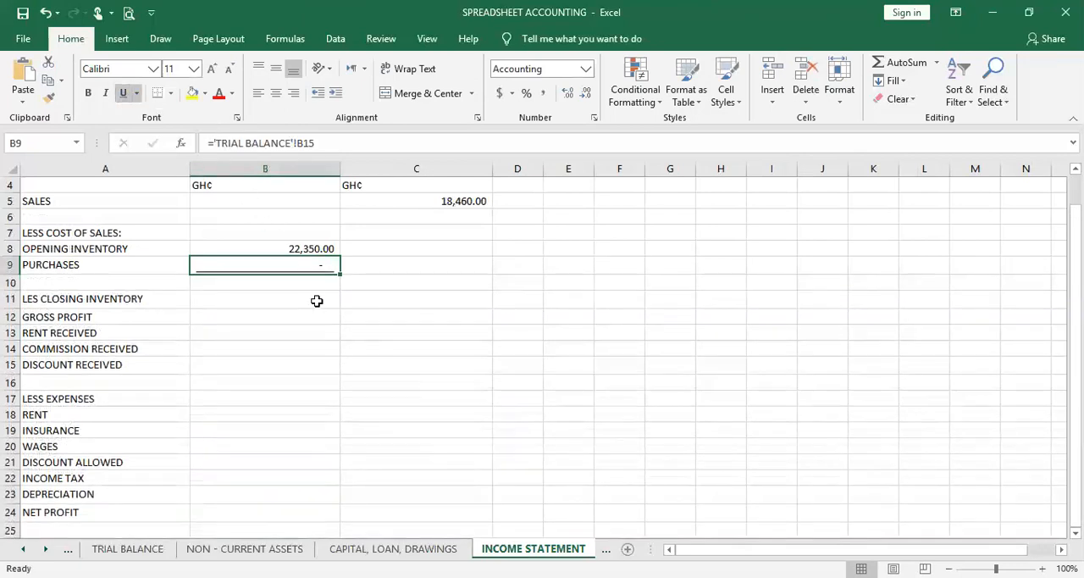
Total Opening Inventory and Purchases in B10 with the AutoSum formula =SUM(B8:B9)
{"action": "left_click", "coordinate": [315, 281]}
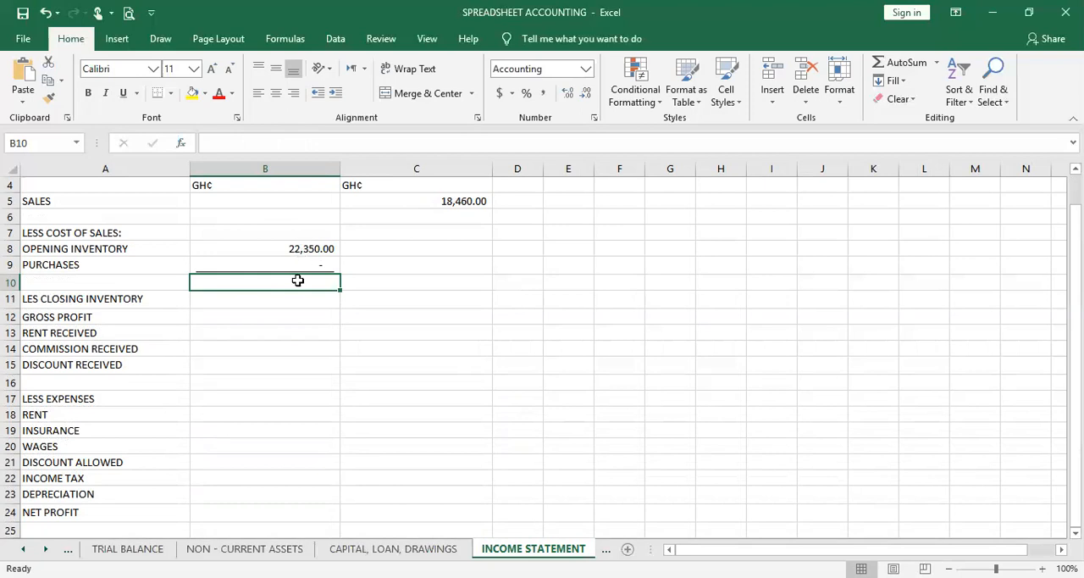
{"action": "left_click_drag", "start_coordinate": [307, 248], "coordinate": [304, 279]}
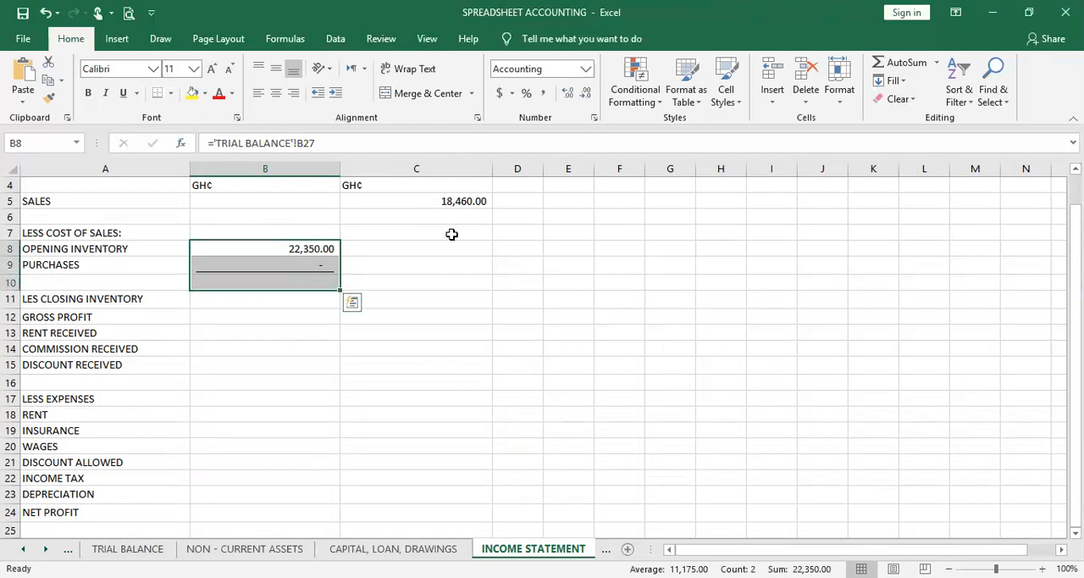
{"action": "left_click", "coordinate": [894, 64]}
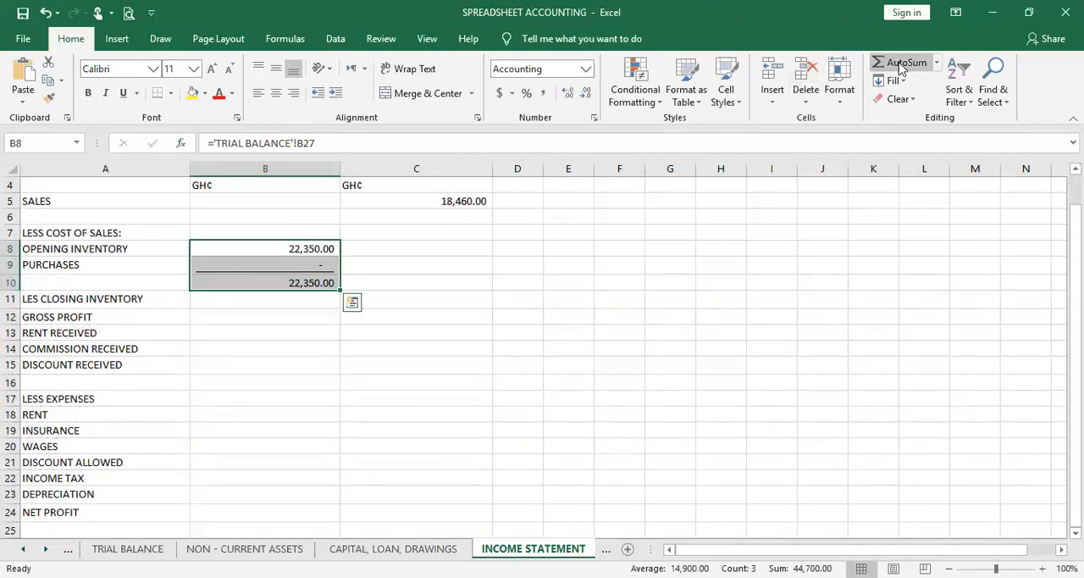
{"action": "left_click", "coordinate": [322, 282]}
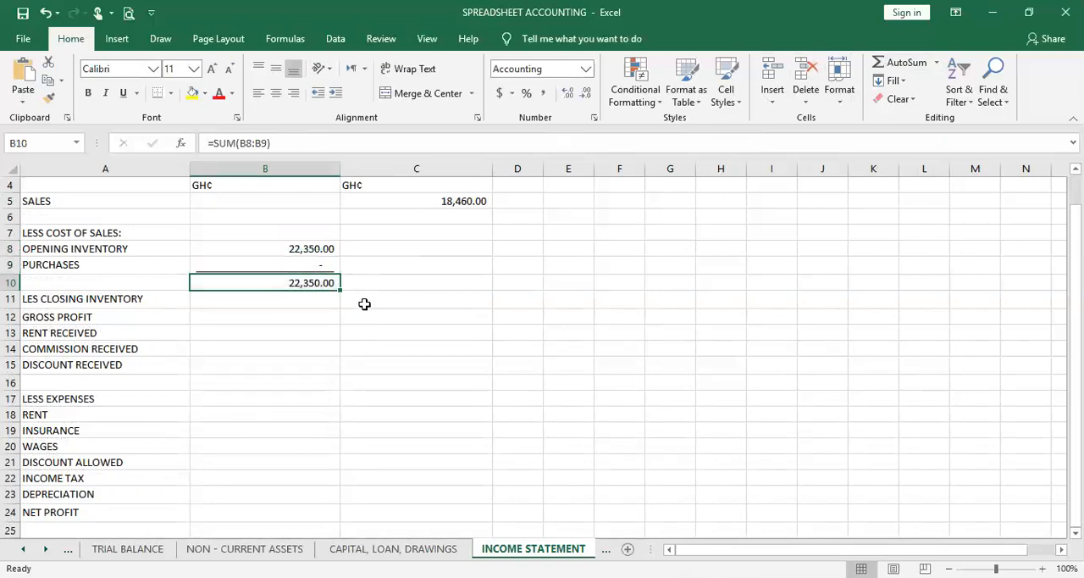
{"action": "left_click", "coordinate": [285, 262]}
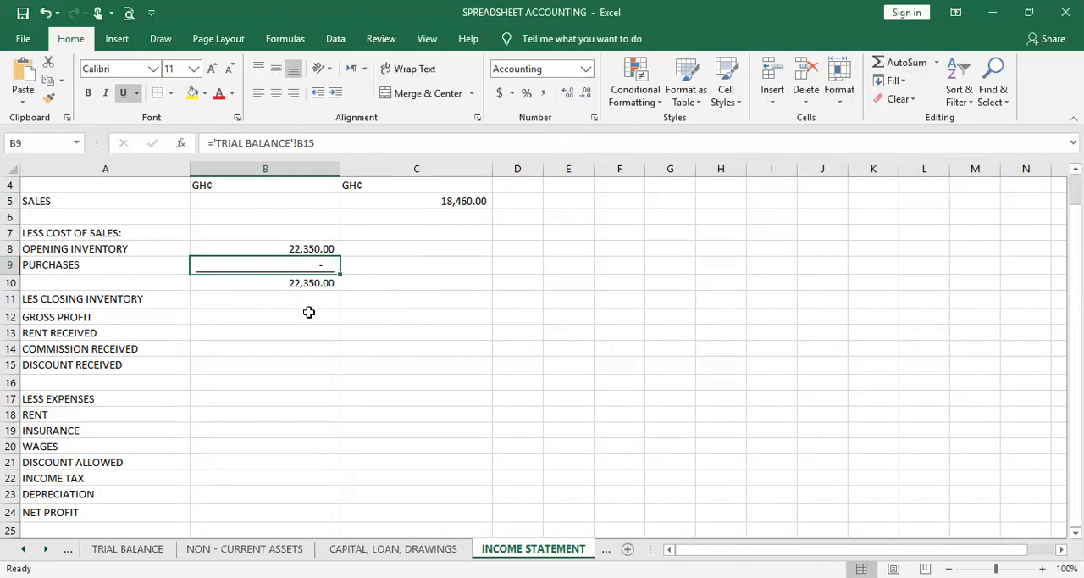
Calculate the closing inventory in B11 of the income statement with =SUM(INVENTORY[CLOS AMOUNT]) and underline the amount
{"action": "left_click", "coordinate": [315, 298]}
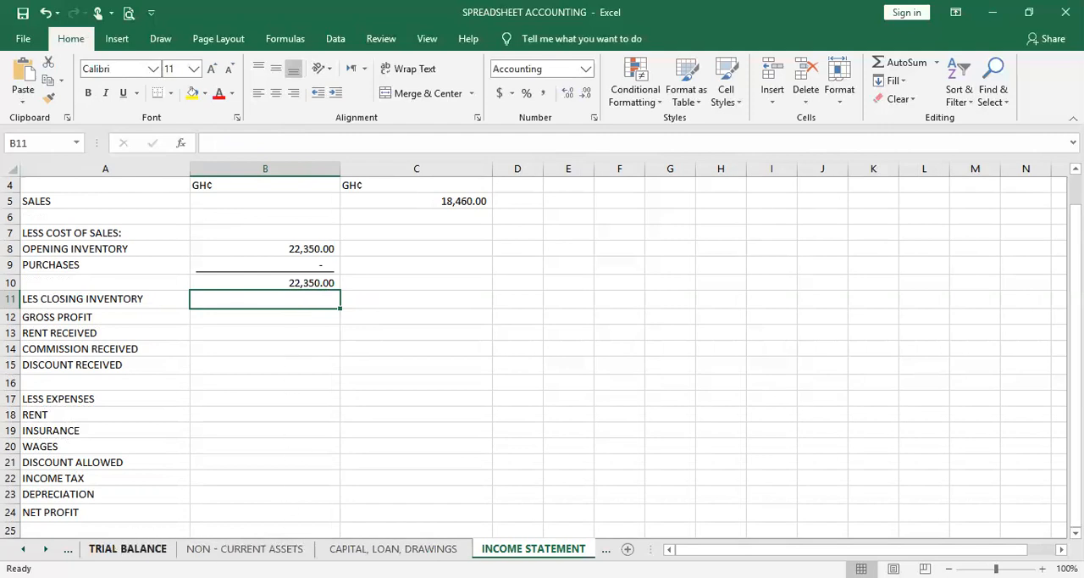
{"action": "left_click", "coordinate": [68, 549]}
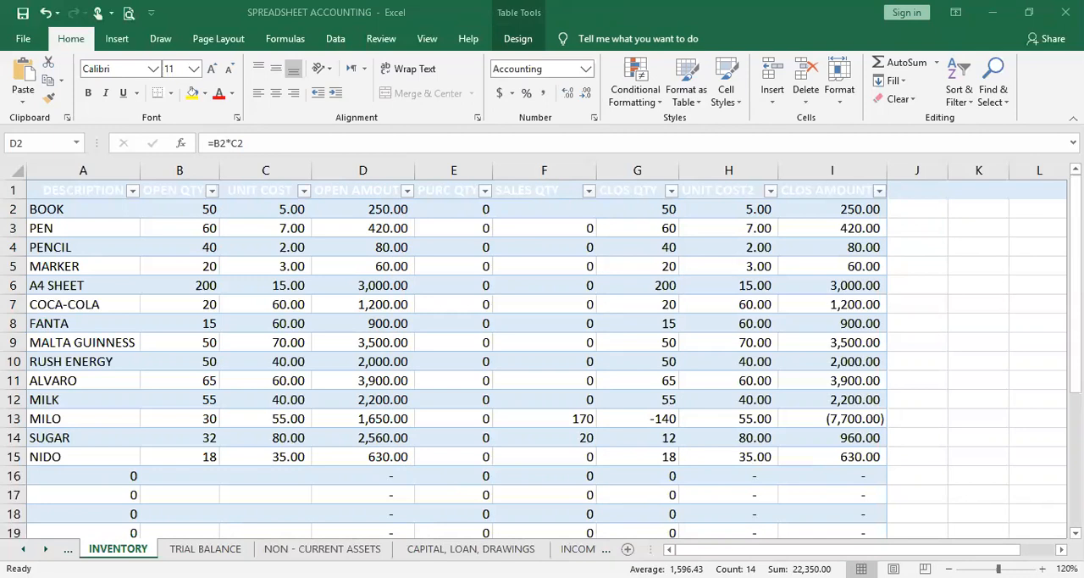
{"action": "left_click", "coordinate": [580, 549]}
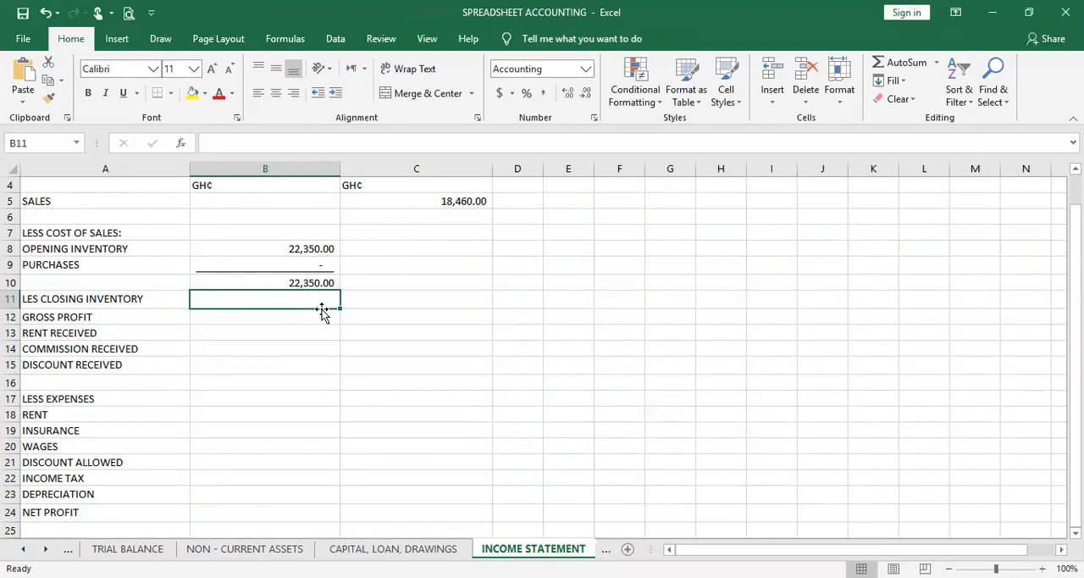
{"action": "type", "text": "=s"}
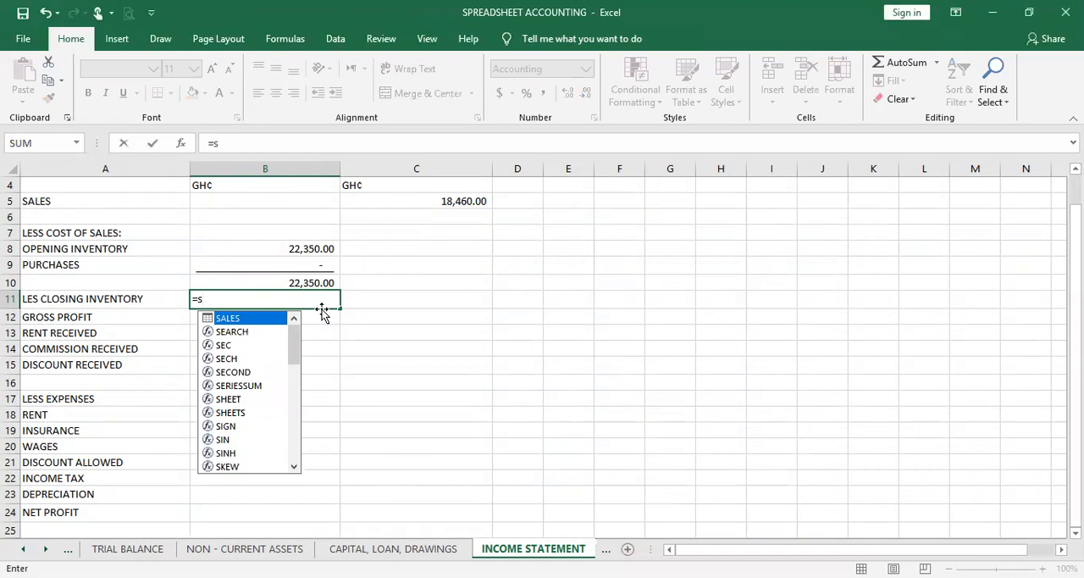
{"action": "key", "text": "BackSpace"}
{"action": "type", "text": "S"}
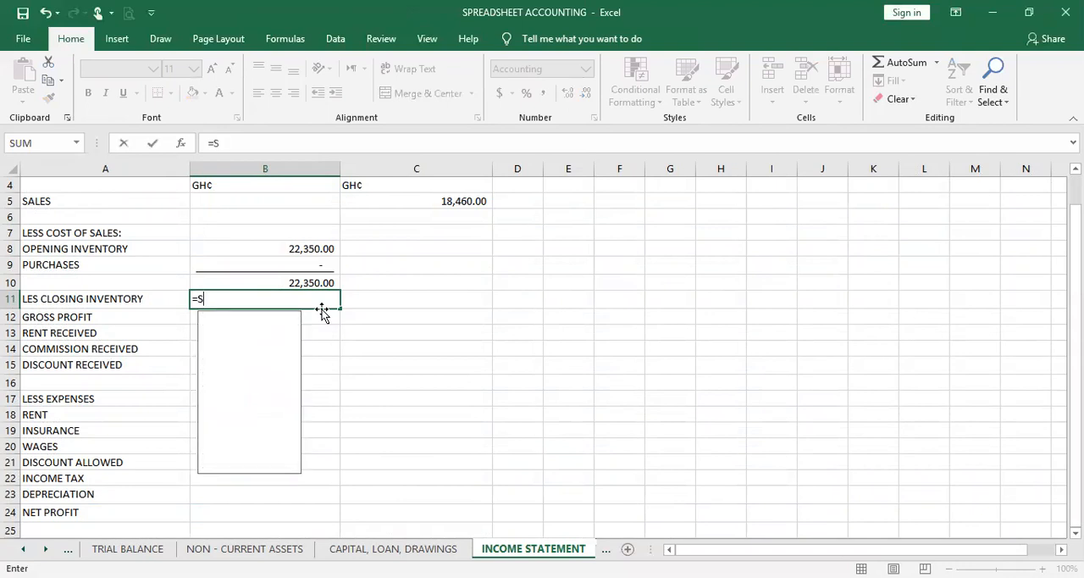
{"action": "type", "text": "UM("}
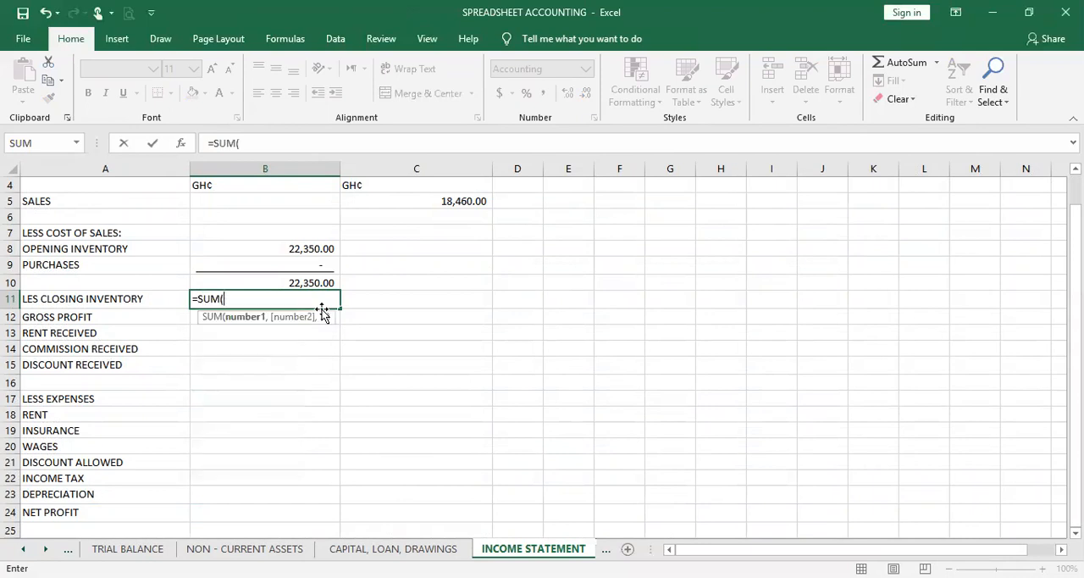
{"action": "type", "text": "INV"}
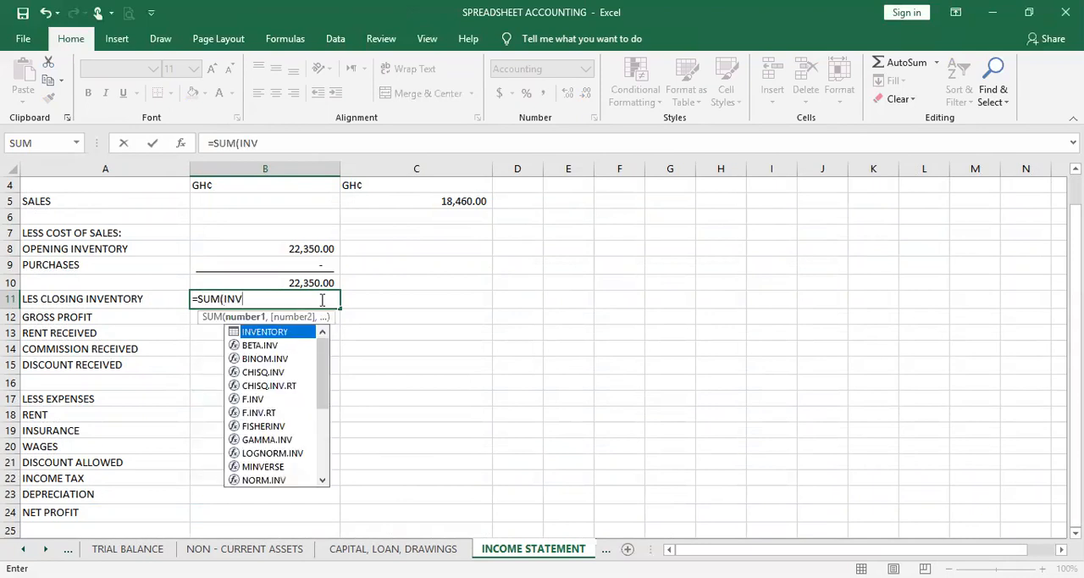
{"action": "double_click", "coordinate": [288, 334]}
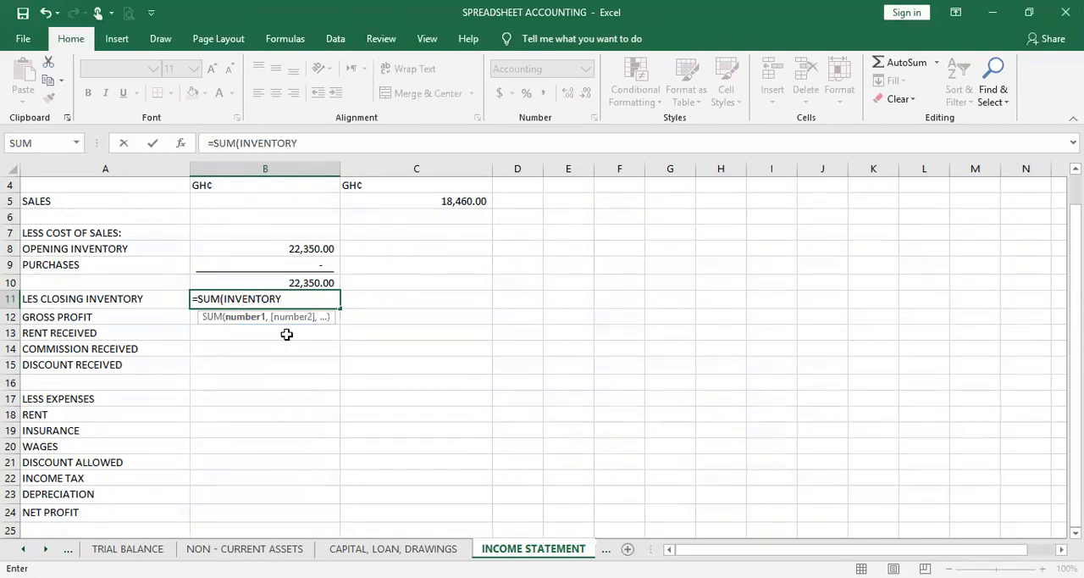
{"action": "type", "text": "["}
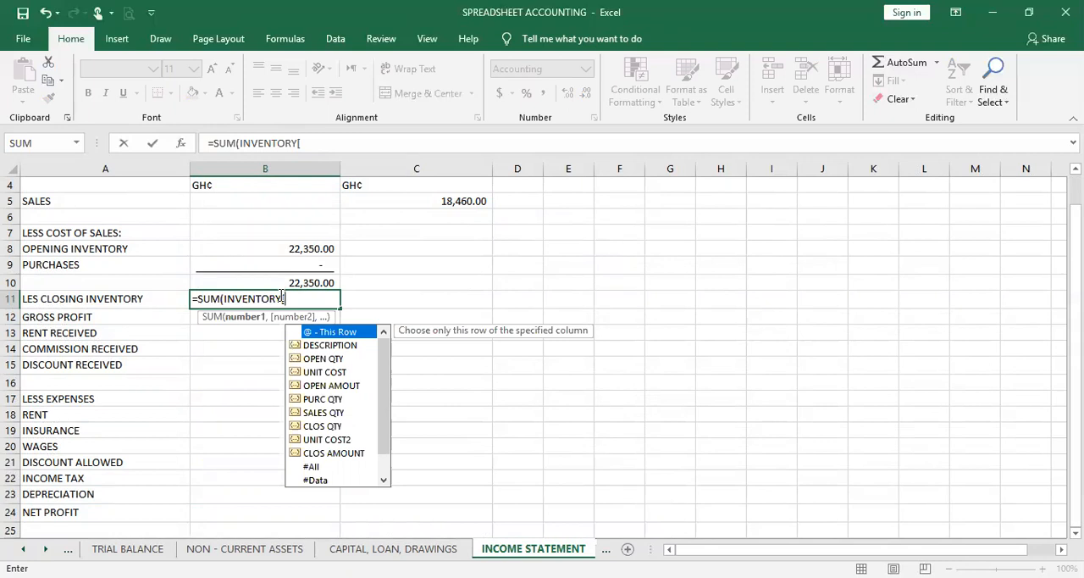
{"action": "left_click", "coordinate": [356, 455]}
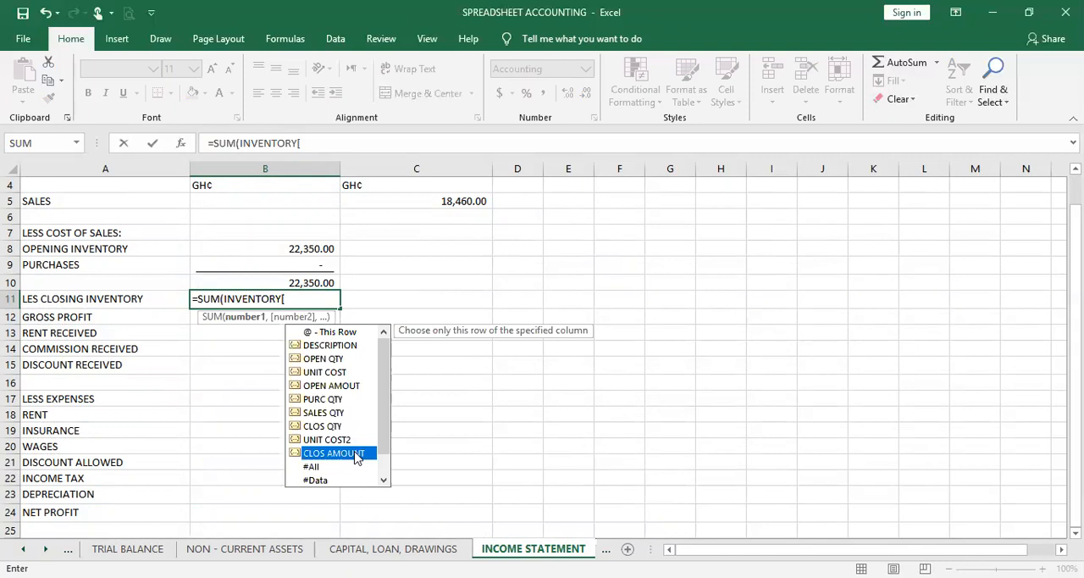
{"action": "double_click", "coordinate": [356, 455]}
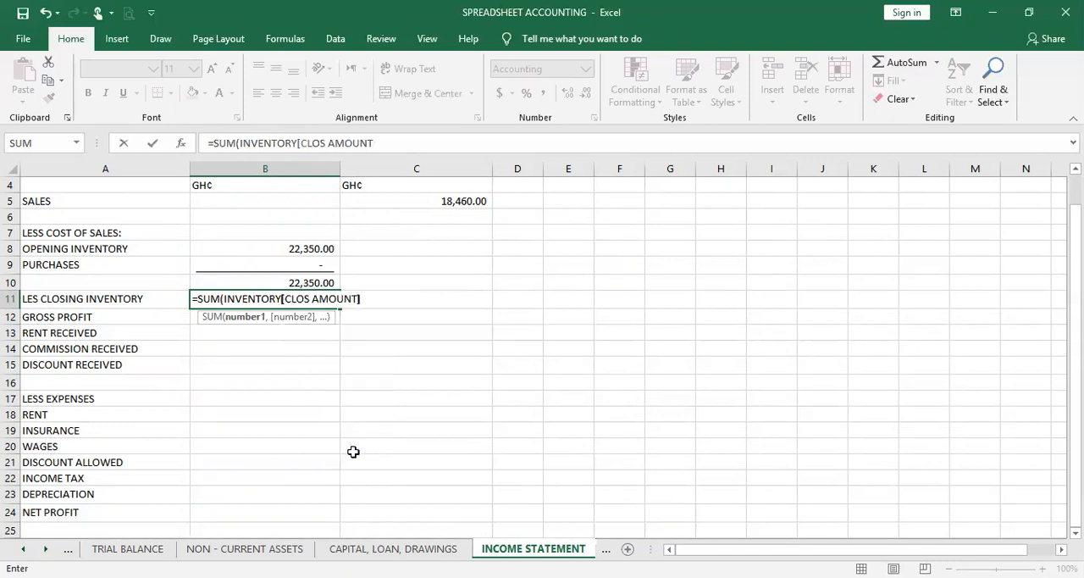
{"action": "type", "text": "])"}
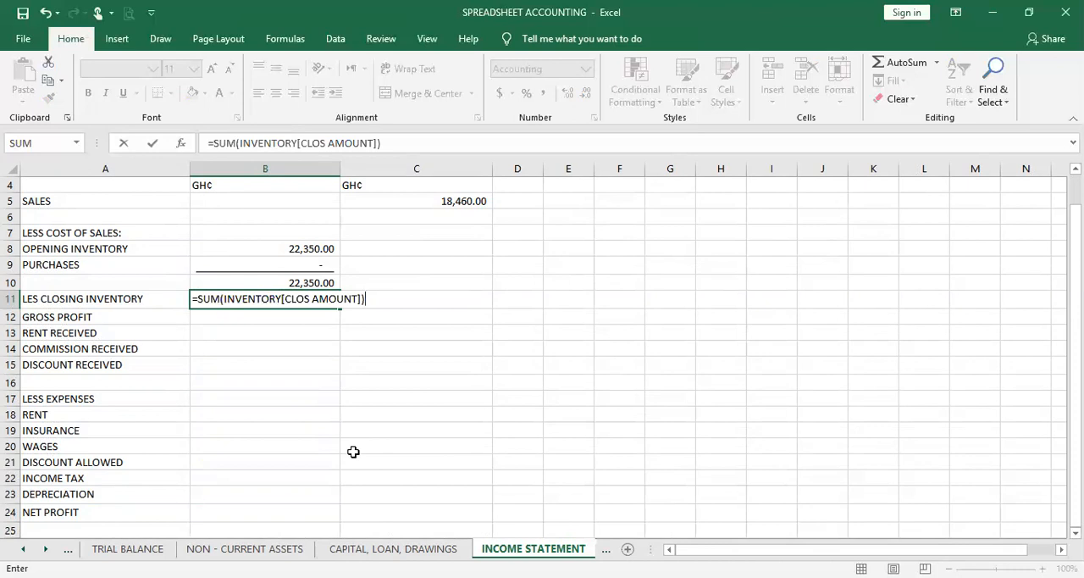
{"action": "key", "text": "Return"}
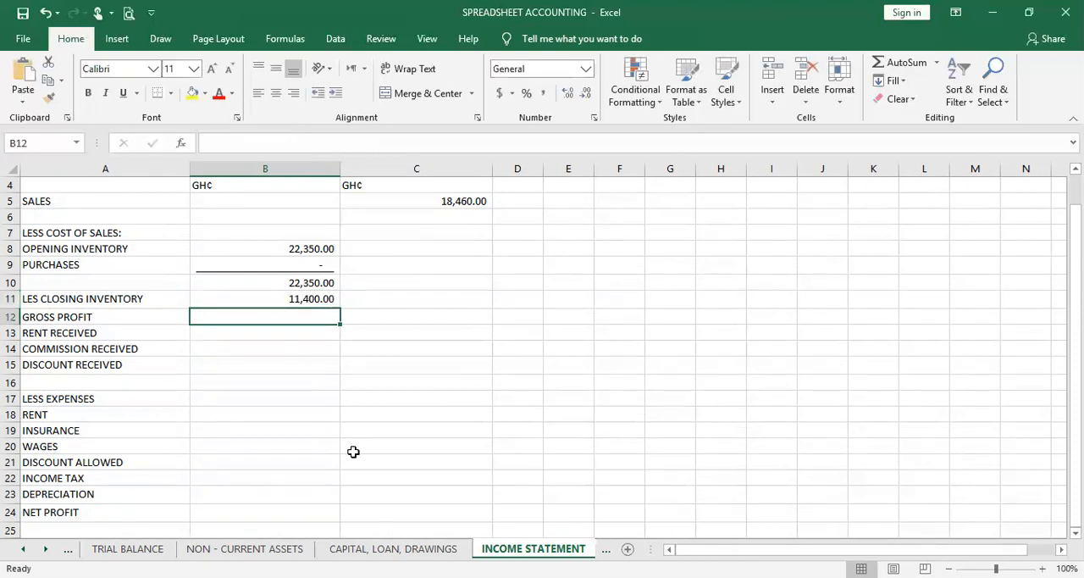
{"action": "left_click", "coordinate": [319, 297]}
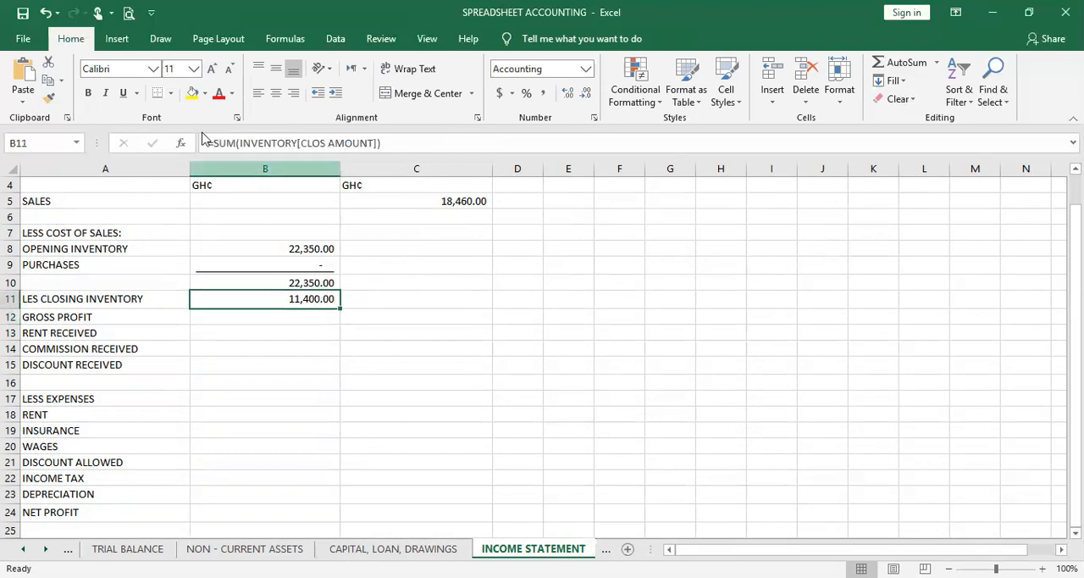
{"action": "left_click", "coordinate": [129, 97]}
Compute the cost of sales in C11 by subtracting closing inventory from the goods total with =B10-B11
{"action": "left_click", "coordinate": [406, 298]}
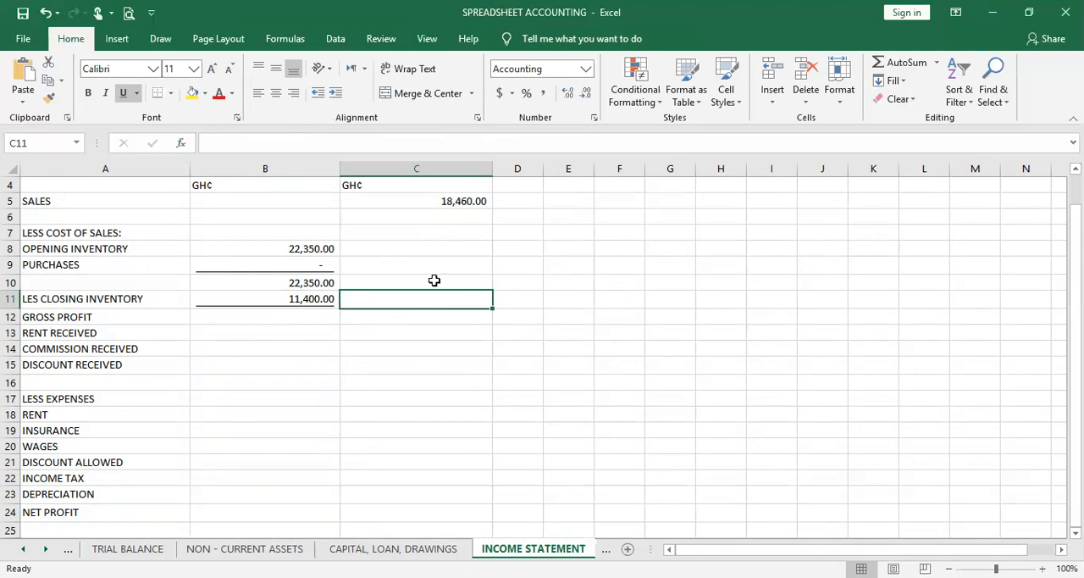
{"action": "type", "text": "="}
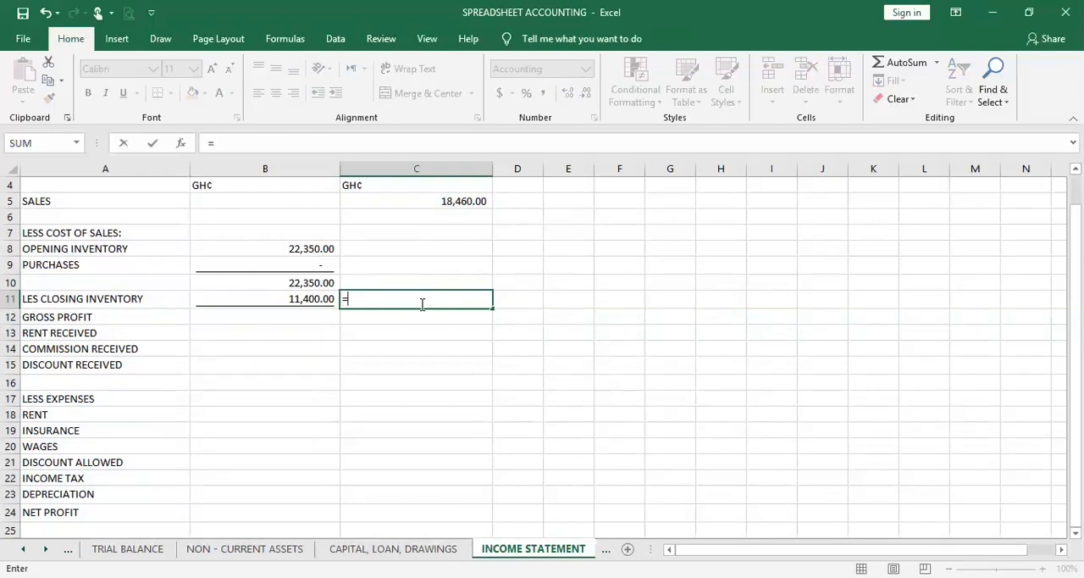
{"action": "left_click", "coordinate": [284, 282]}
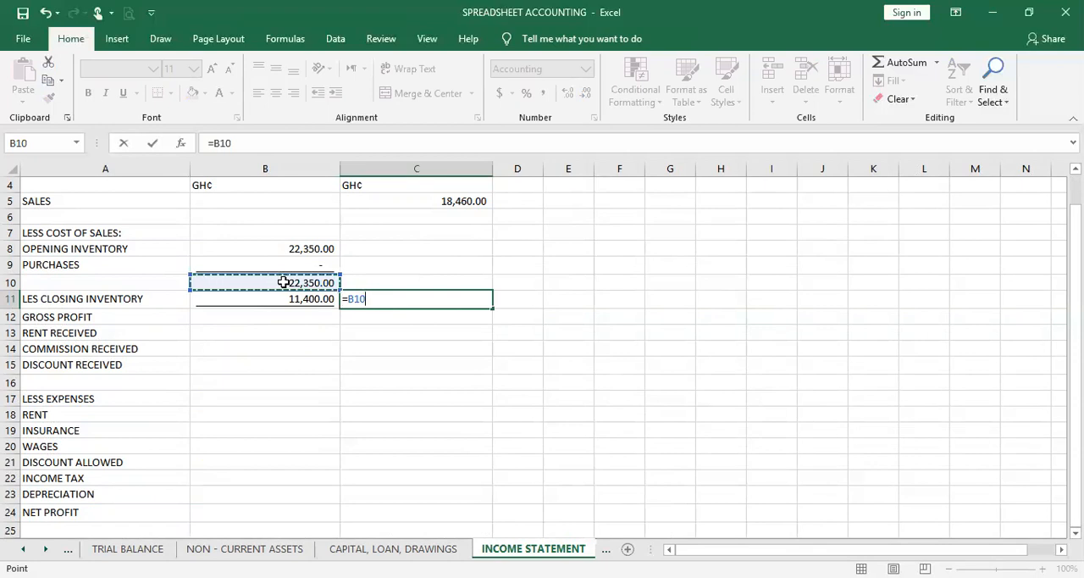
{"action": "type", "text": "-"}
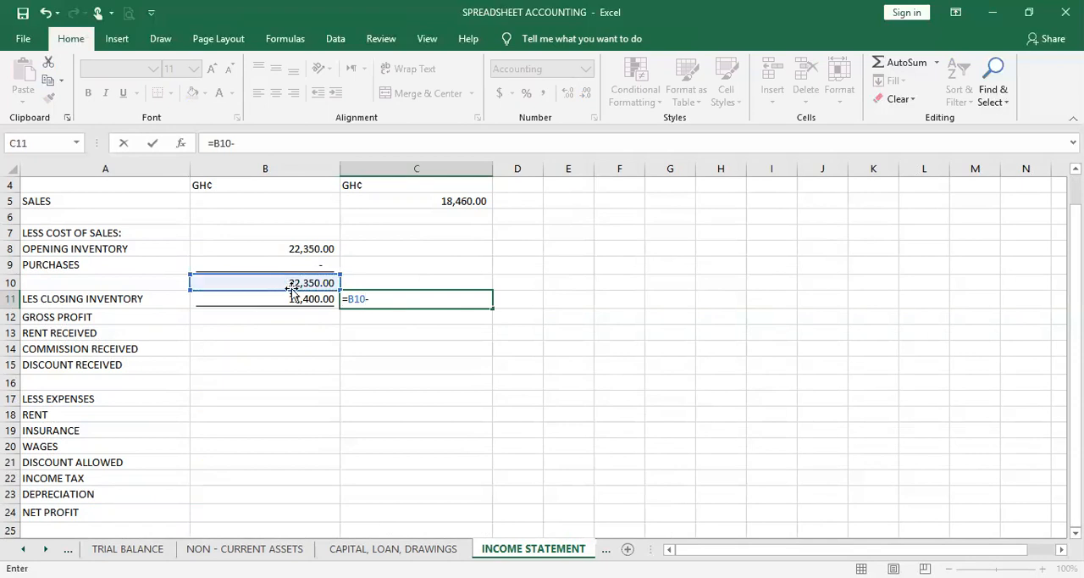
{"action": "left_click", "coordinate": [293, 297]}
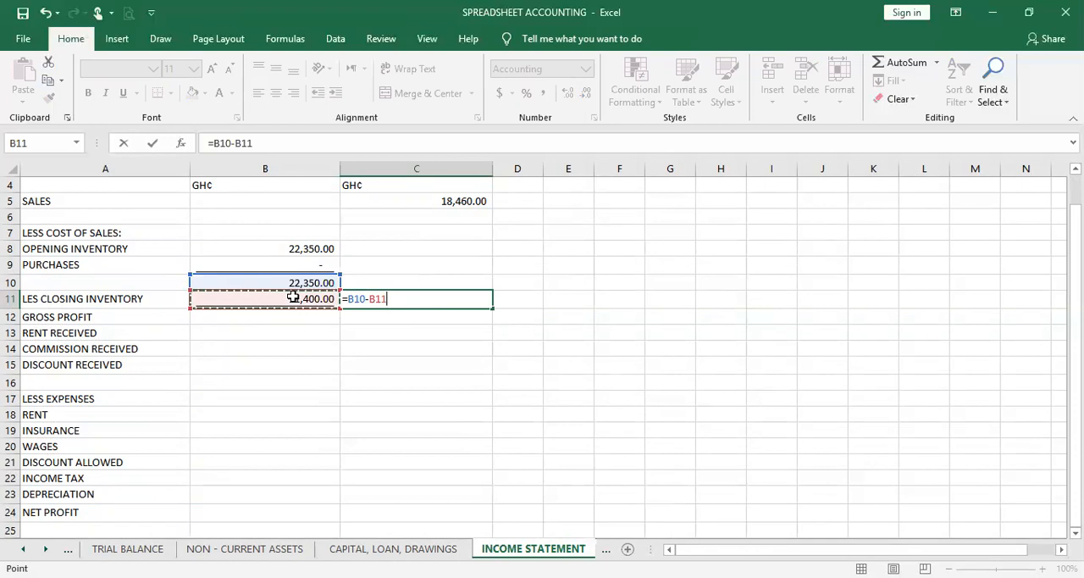
{"action": "key", "text": "Return"}
{"action": "left_click", "coordinate": [462, 286]}
{"action": "left_click", "coordinate": [456, 296]}
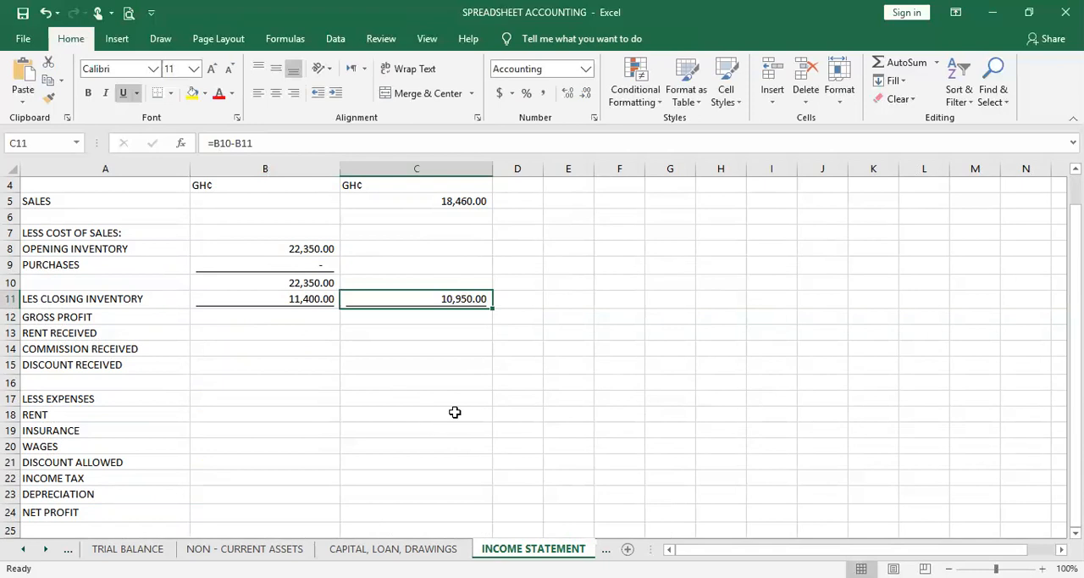
Calculate the Gross Profit in C12 by subtracting the cost of sales from Sales with =C5-C11
{"action": "left_click", "coordinate": [455, 316]}
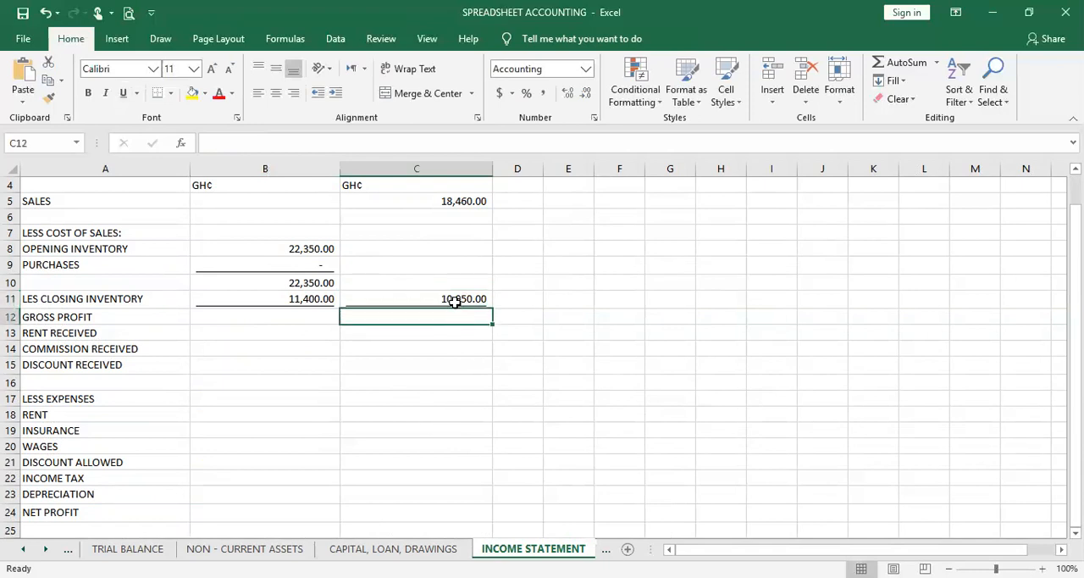
{"action": "left_click", "coordinate": [455, 301]}
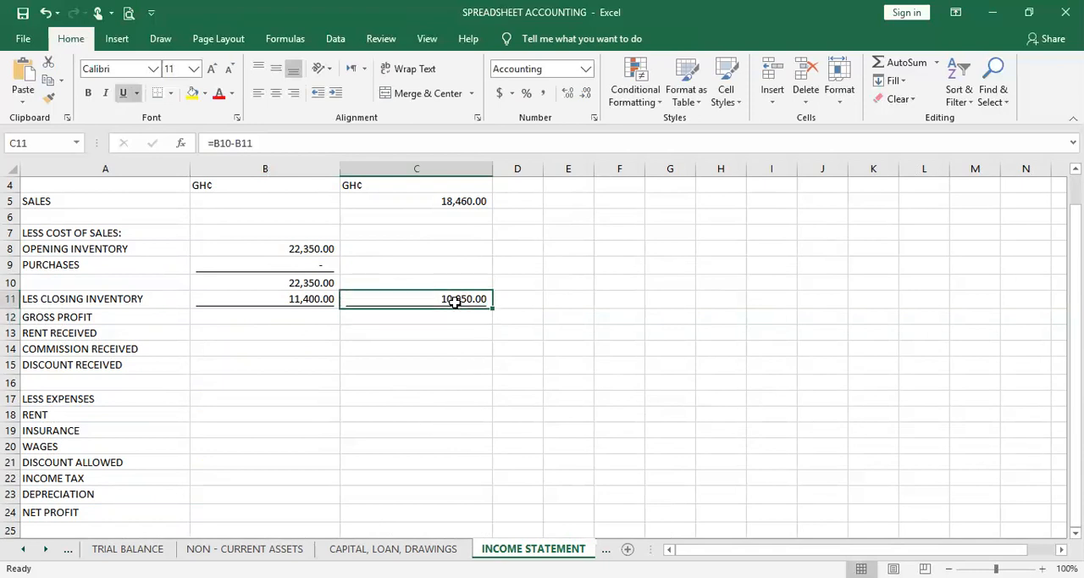
{"action": "left_click", "coordinate": [452, 202]}
{"action": "left_click", "coordinate": [432, 319]}
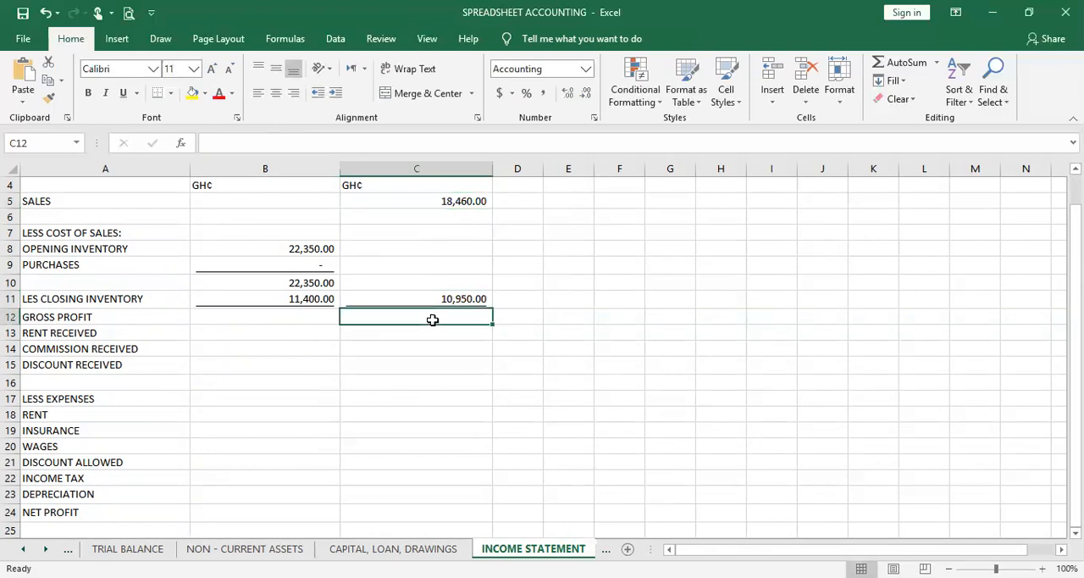
{"action": "type", "text": "="}
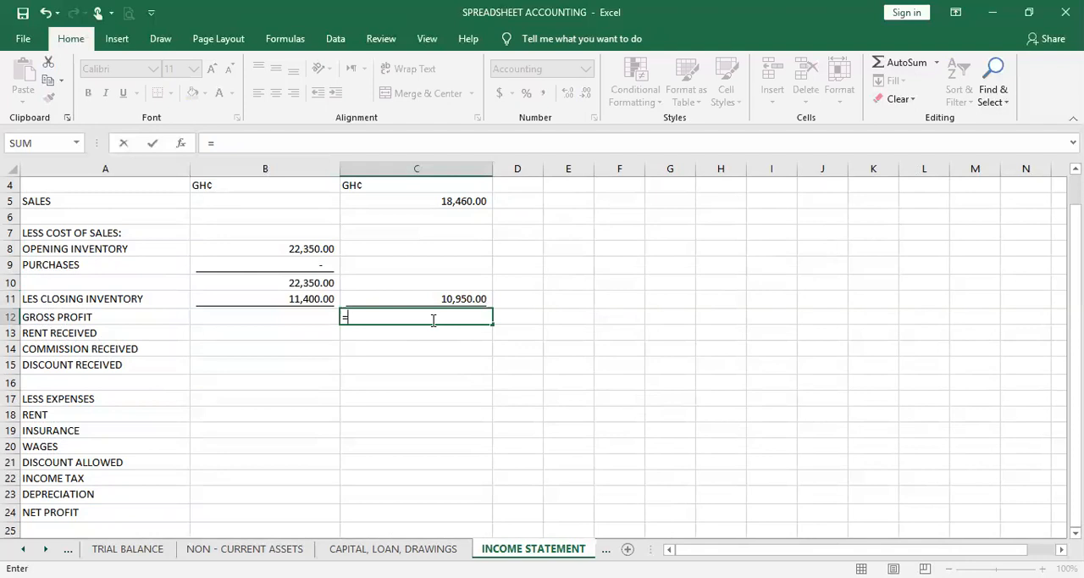
{"action": "left_click", "coordinate": [440, 208]}
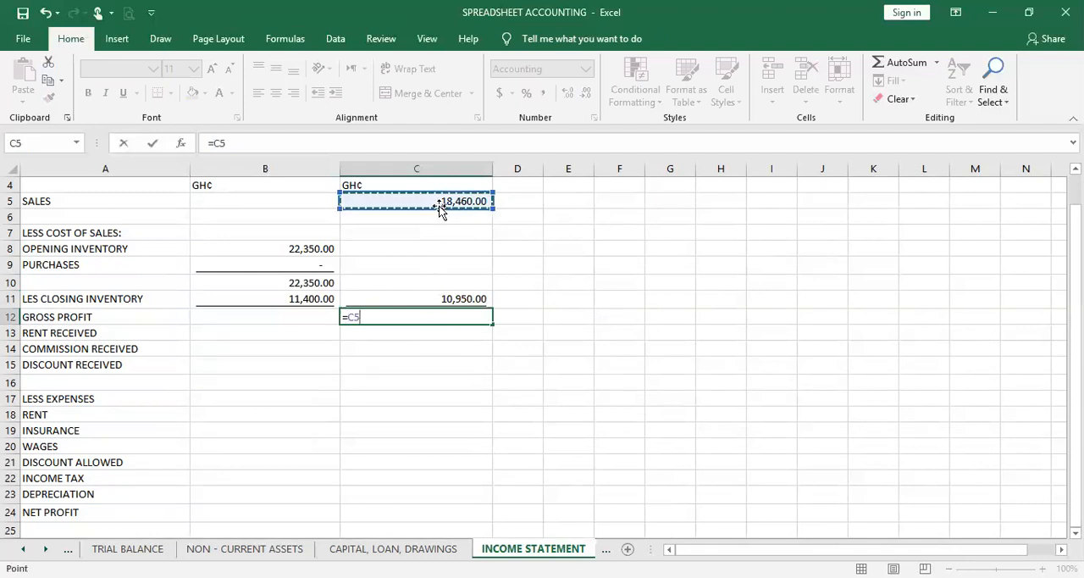
{"action": "type", "text": "-"}
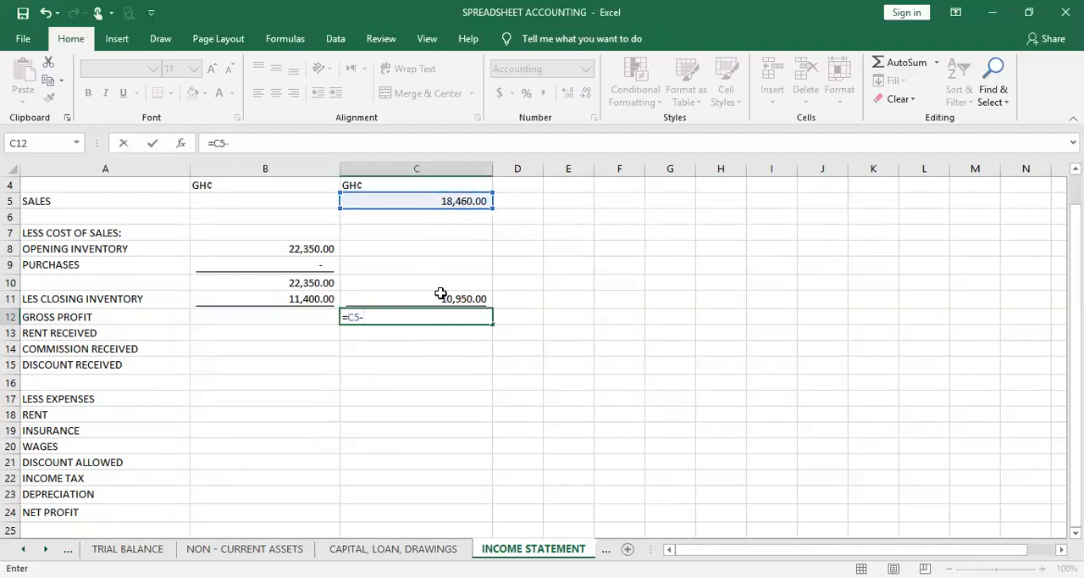
{"action": "left_click", "coordinate": [440, 295]}
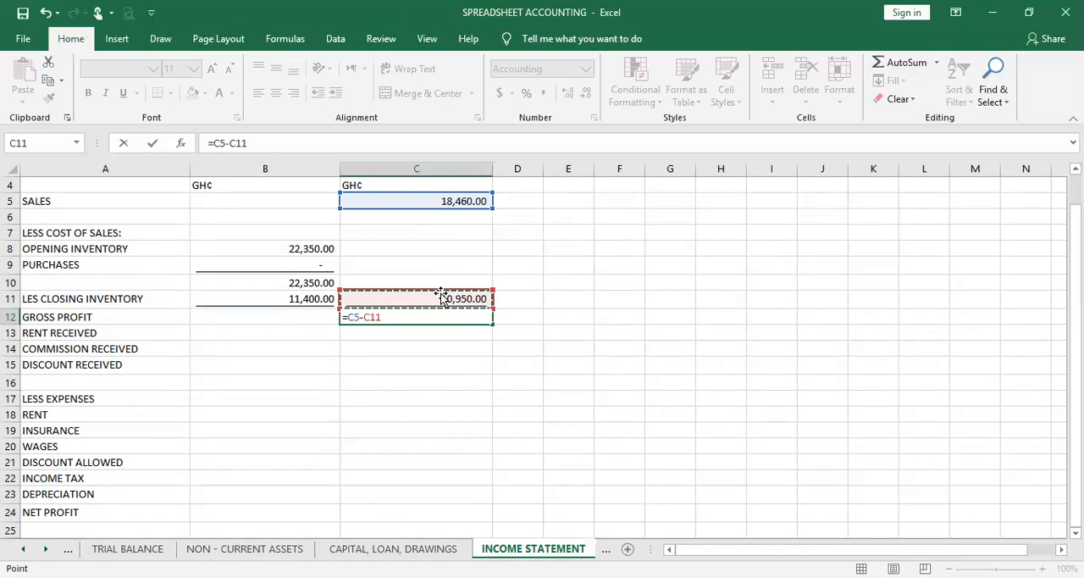
{"action": "key", "text": "Return"}
{"action": "left_click", "coordinate": [434, 315]}
Link the Rent Received amount in C13 to the Rent Received balance in C9 of the Trial Balance sheet
{"action": "left_click", "coordinate": [431, 333]}
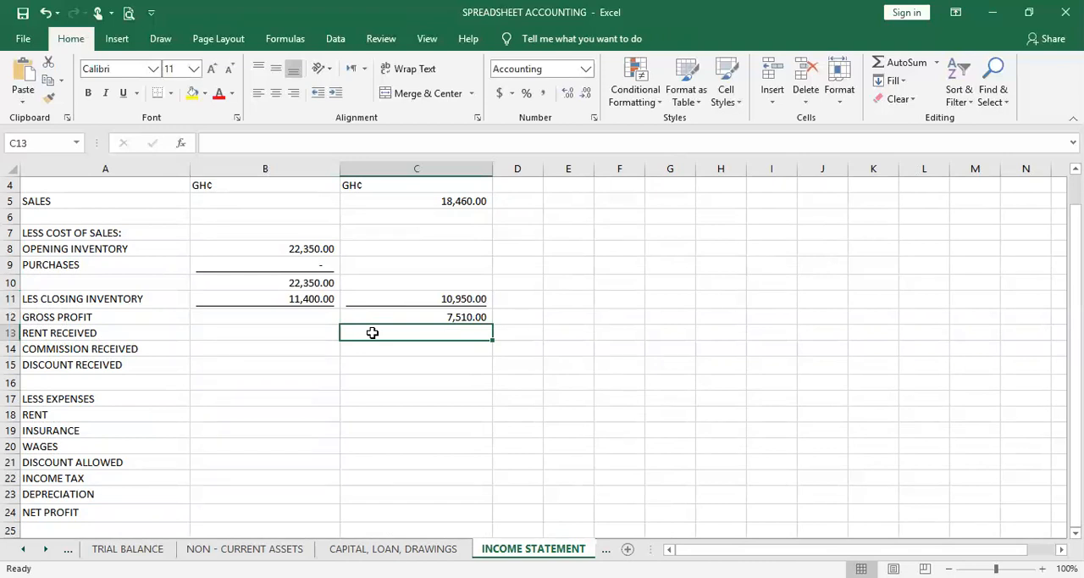
{"action": "type", "text": "="}
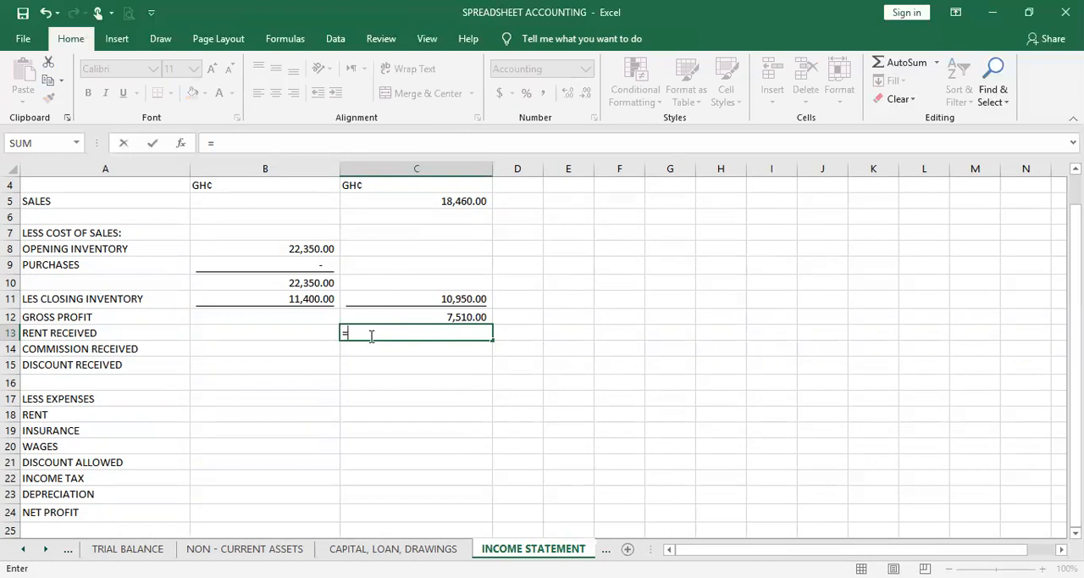
{"action": "left_click", "coordinate": [126, 549]}
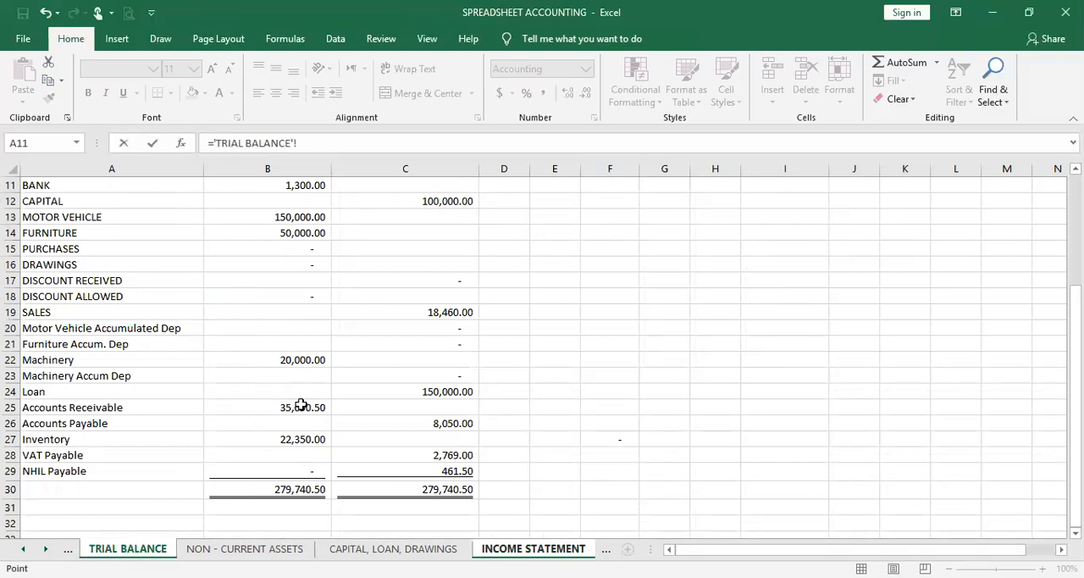
{"action": "scroll", "coordinate": [301, 405], "scroll_direction": "up", "scroll_amount": 3}
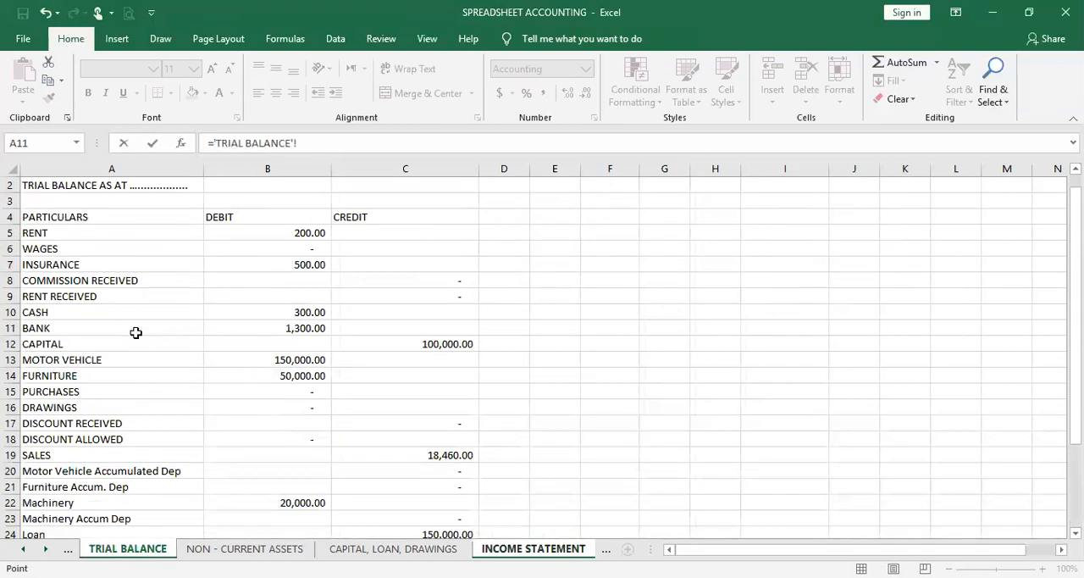
{"action": "left_click", "coordinate": [441, 292]}
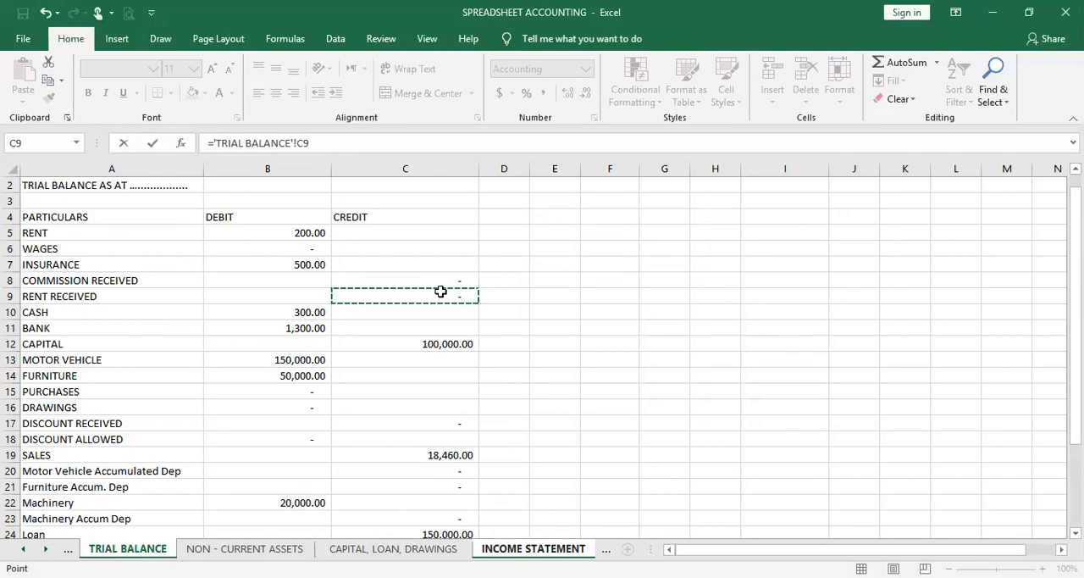
{"action": "key", "text": "Return"}
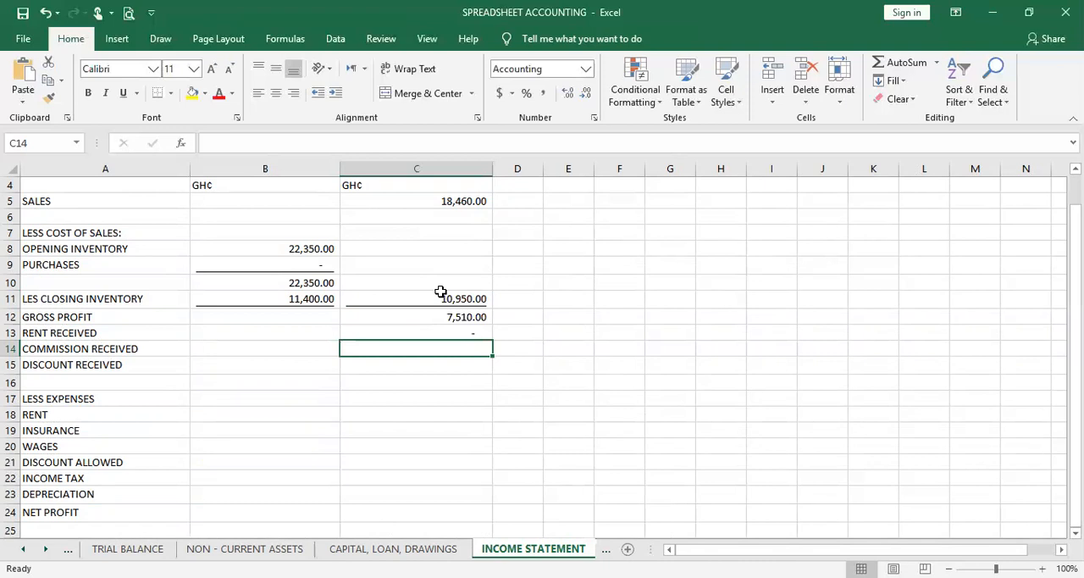
Link the Commission Received amount in C14 to the Commission Received balance in C8 of the Trial Balance sheet
{"action": "type", "text": "="}
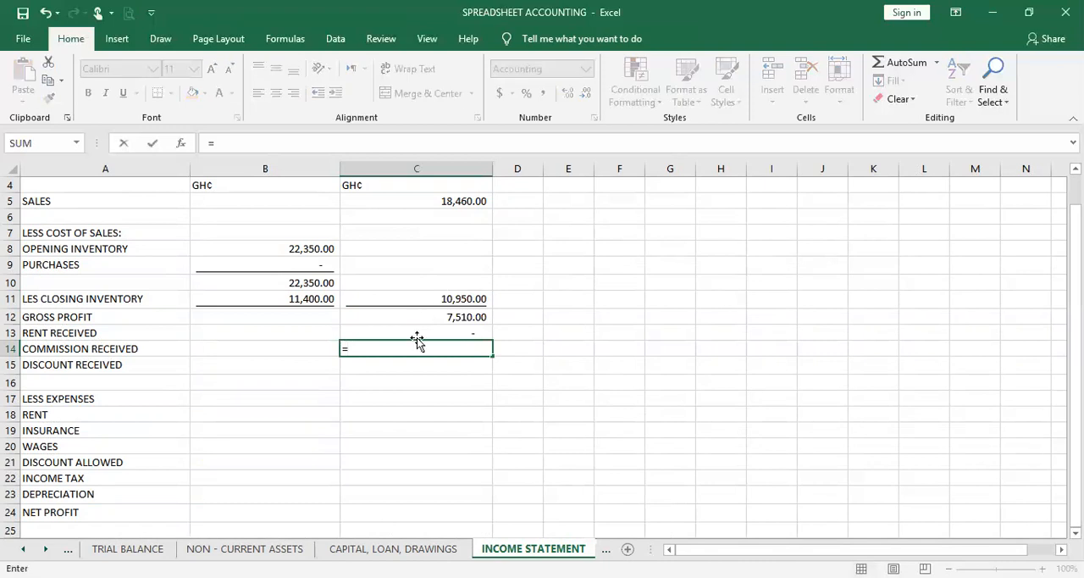
{"action": "left_click", "coordinate": [127, 548]}
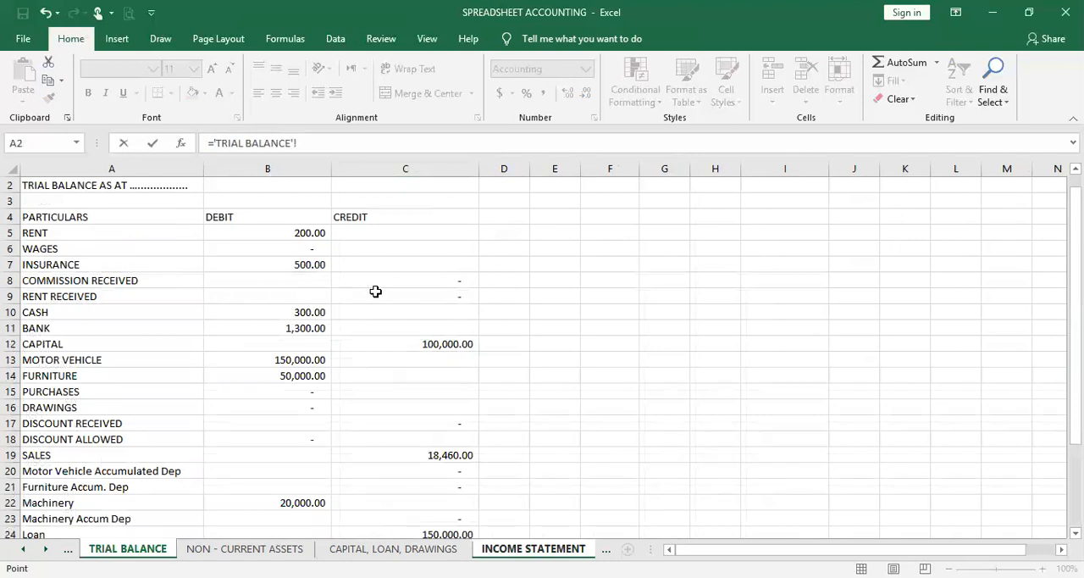
{"action": "left_click", "coordinate": [419, 283]}
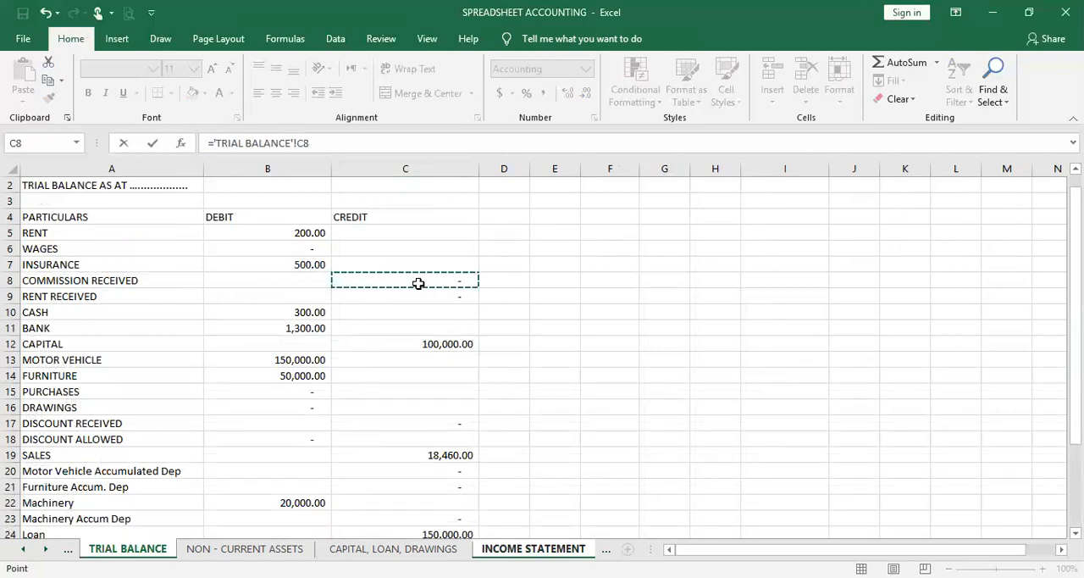
{"action": "key", "text": "Return"}
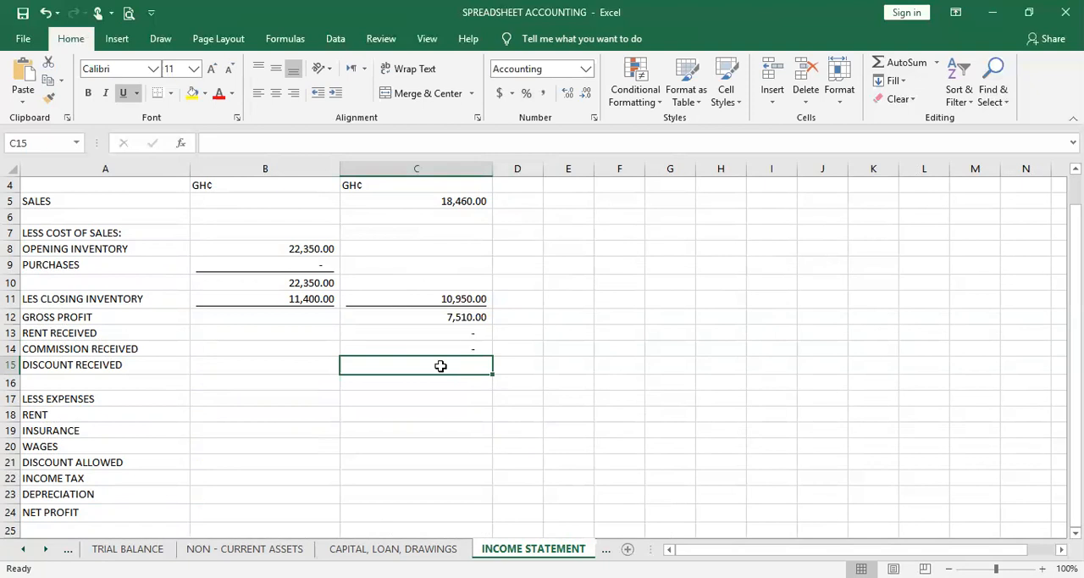
Link the Discount Received amount in C15 to the Discount Received balance in C17 of the Trial Balance sheet
{"action": "type", "text": "="}
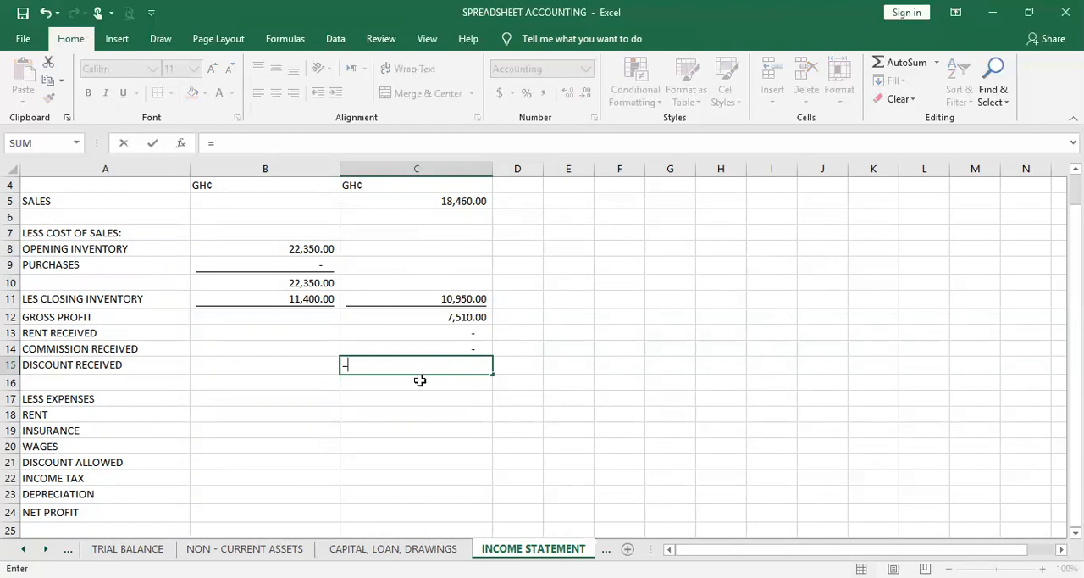
{"action": "left_click", "coordinate": [127, 548]}
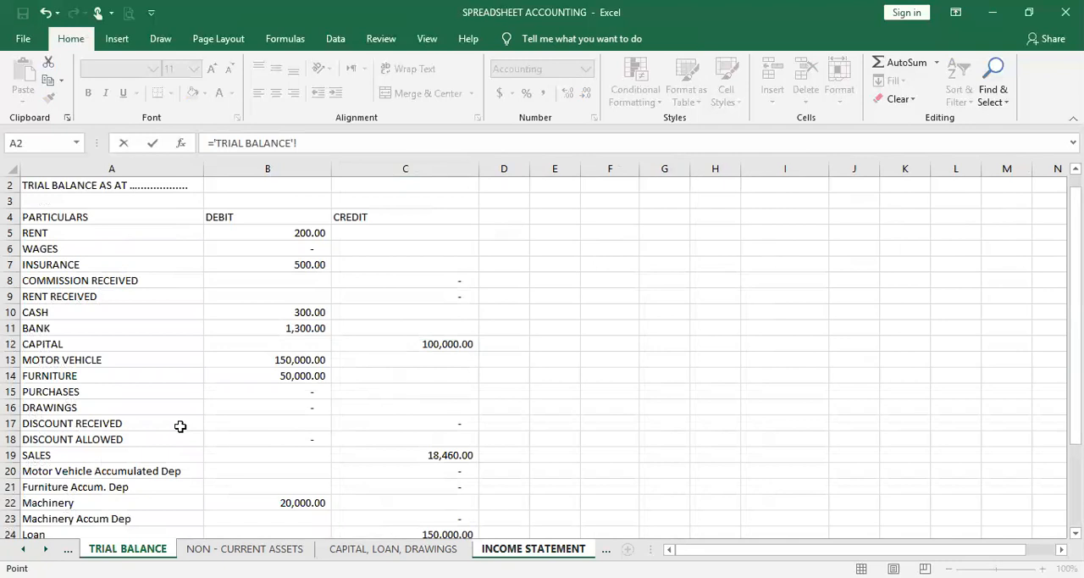
{"action": "left_click", "coordinate": [417, 424]}
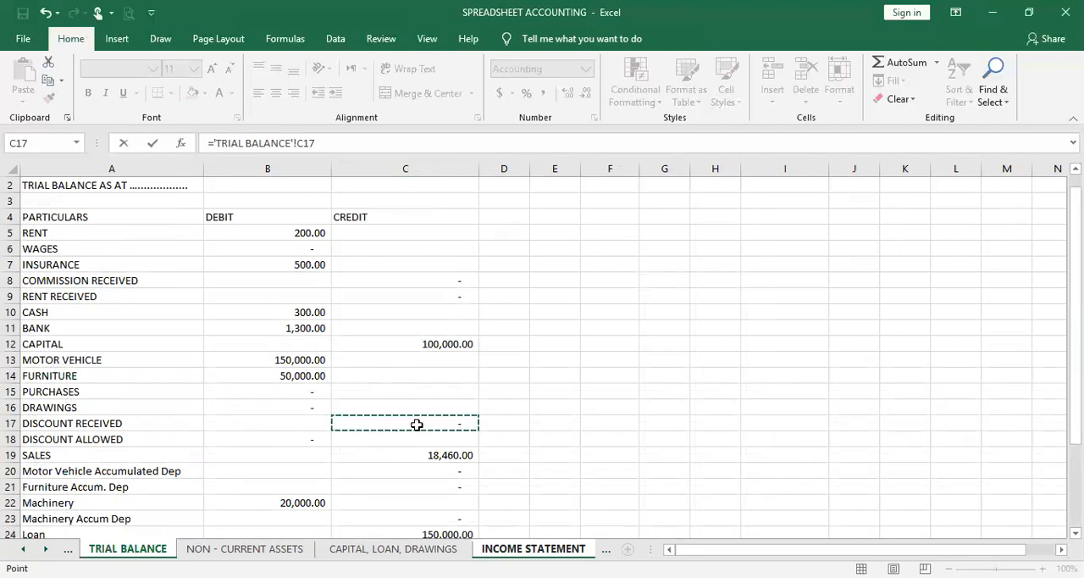
{"action": "key", "text": "Return"}
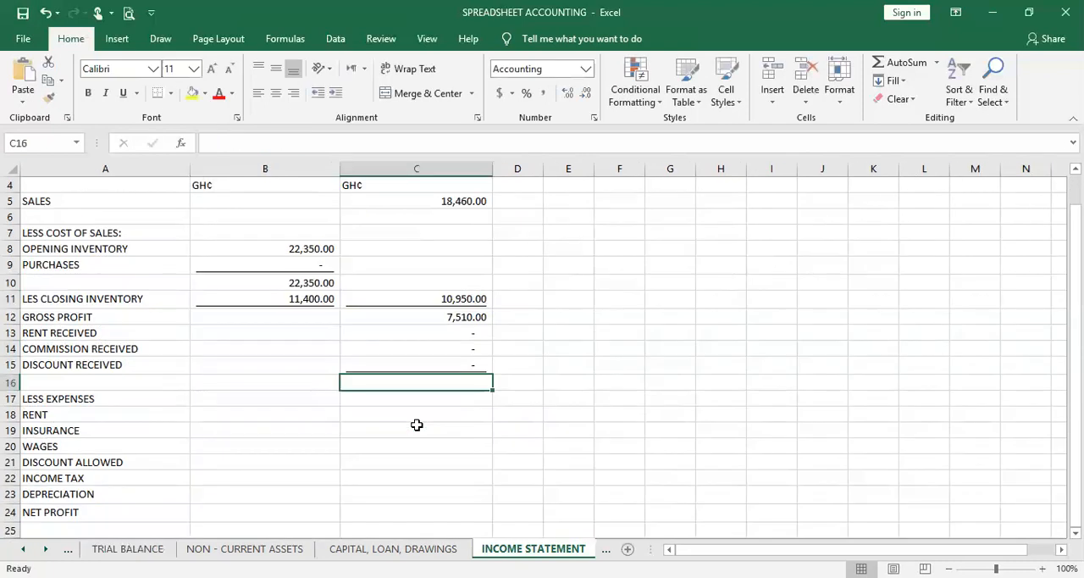
Total the gross profit and other income in C16 of the income statement with =SUM(C12:C15)
{"action": "left_click", "coordinate": [461, 368]}
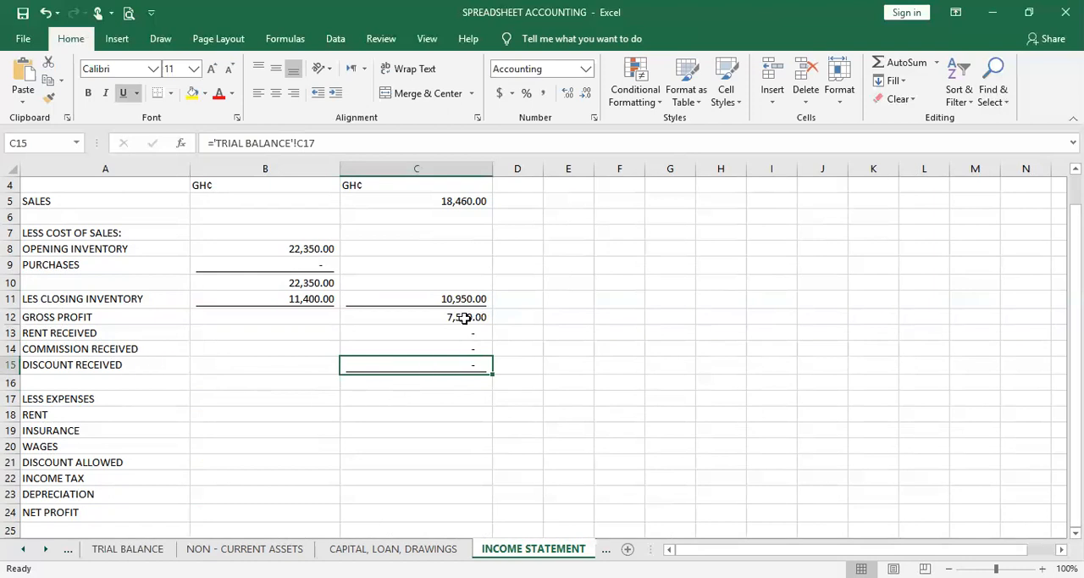
{"action": "left_click_drag", "start_coordinate": [473, 317], "coordinate": [461, 373]}
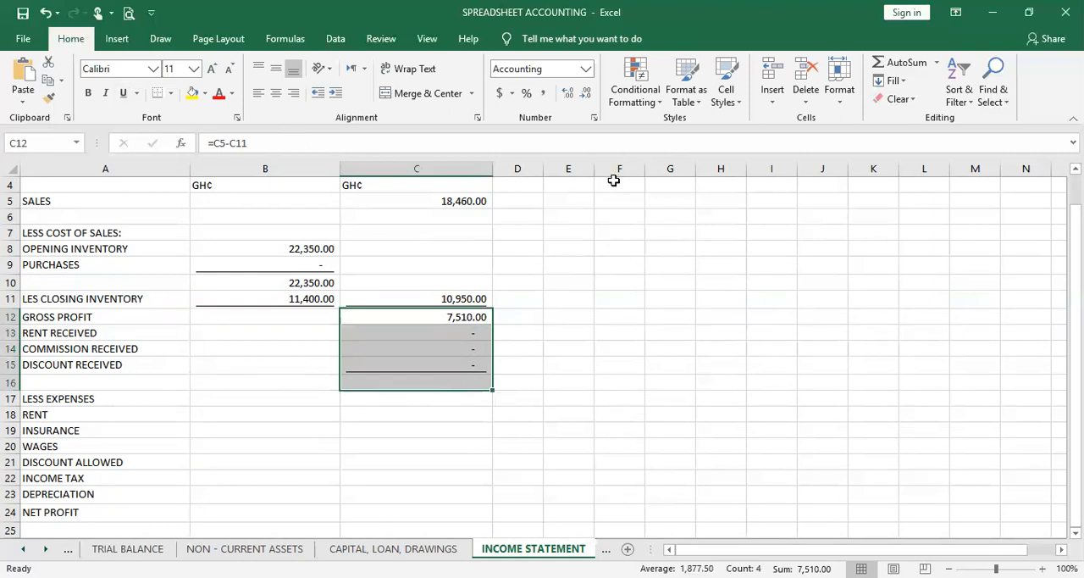
{"action": "left_click", "coordinate": [905, 64]}
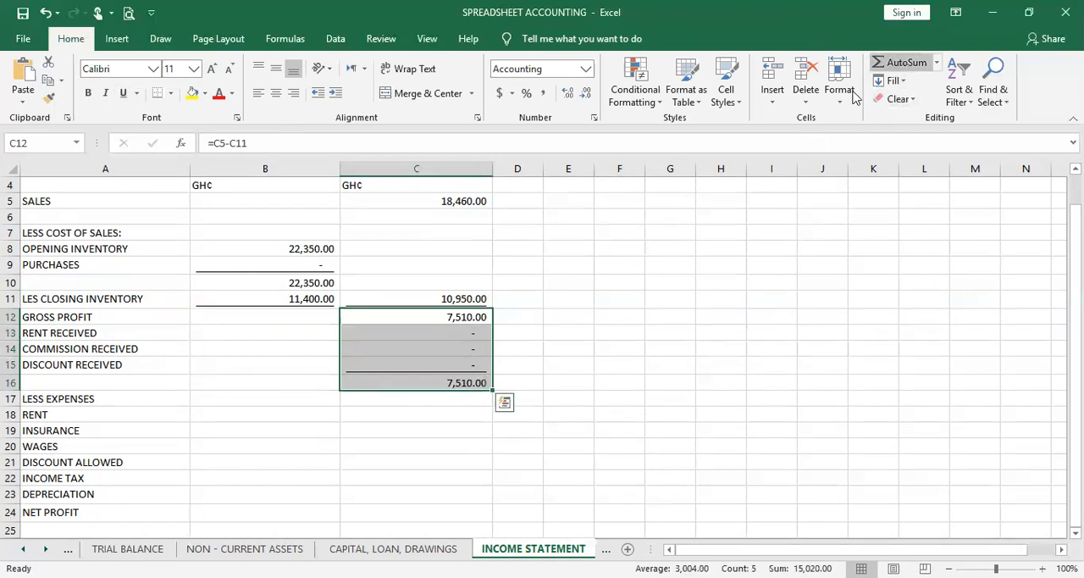
{"action": "left_click", "coordinate": [455, 378]}
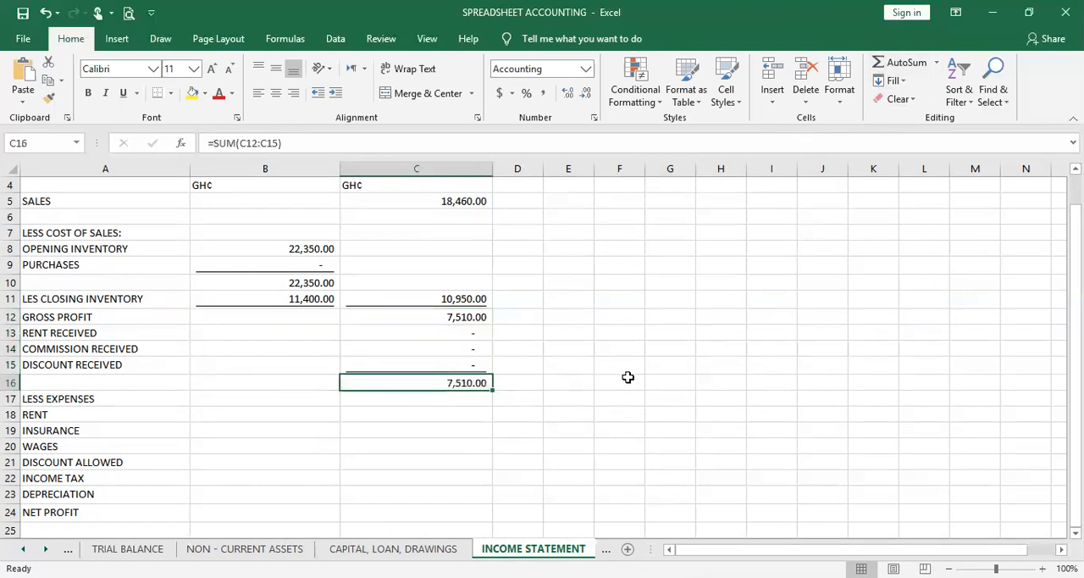
Link the Rent expense in B18 of the income statement to the Rent balance in B5 of the Trial Balance sheet
{"action": "left_click", "coordinate": [221, 416]}
{"action": "scroll", "coordinate": [290, 457], "scroll_direction": "down", "scroll_amount": 1}
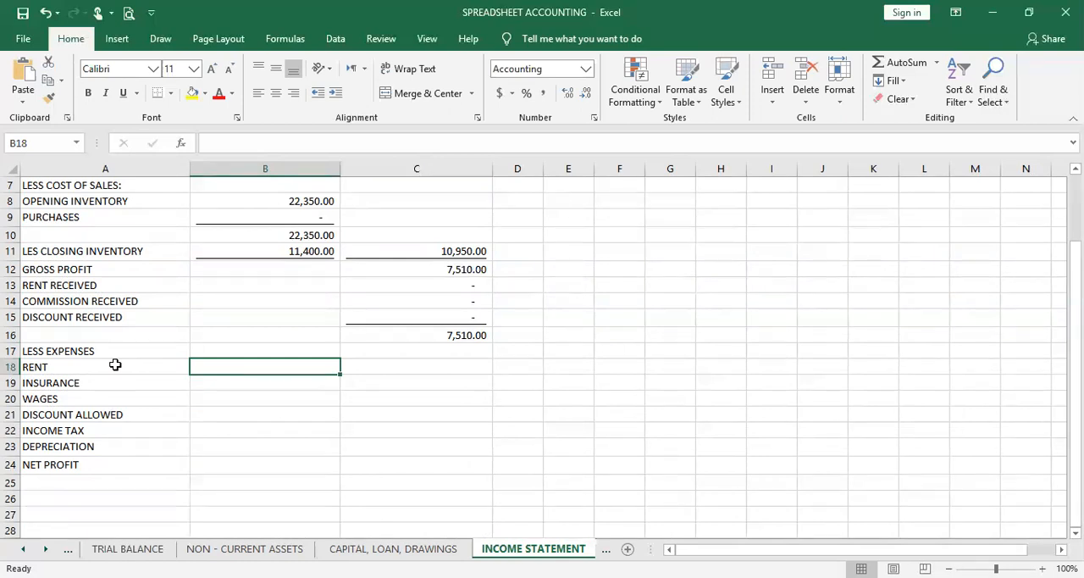
{"action": "type", "text": "="}
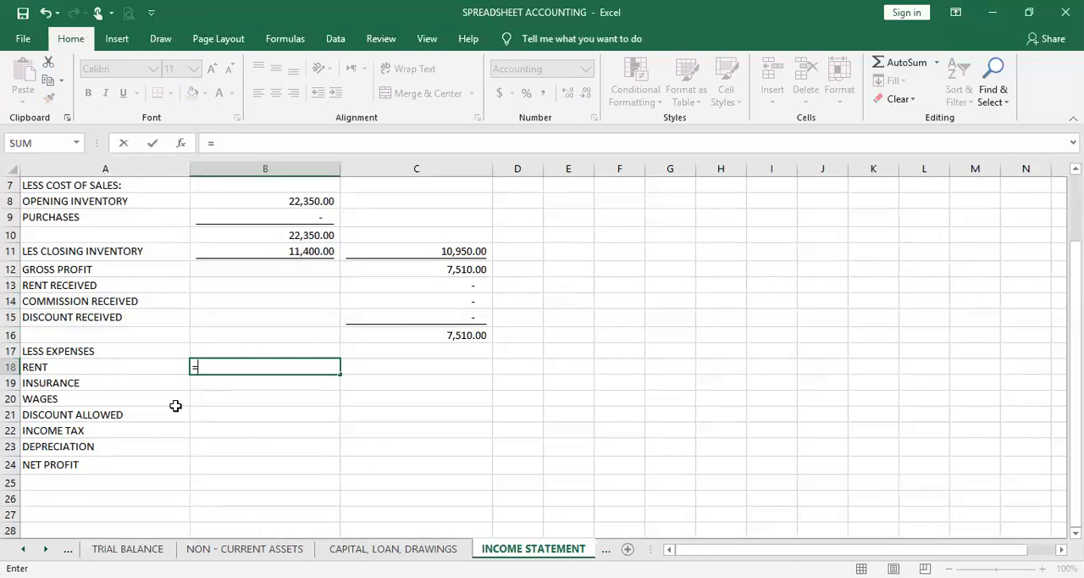
{"action": "left_click", "coordinate": [129, 547]}
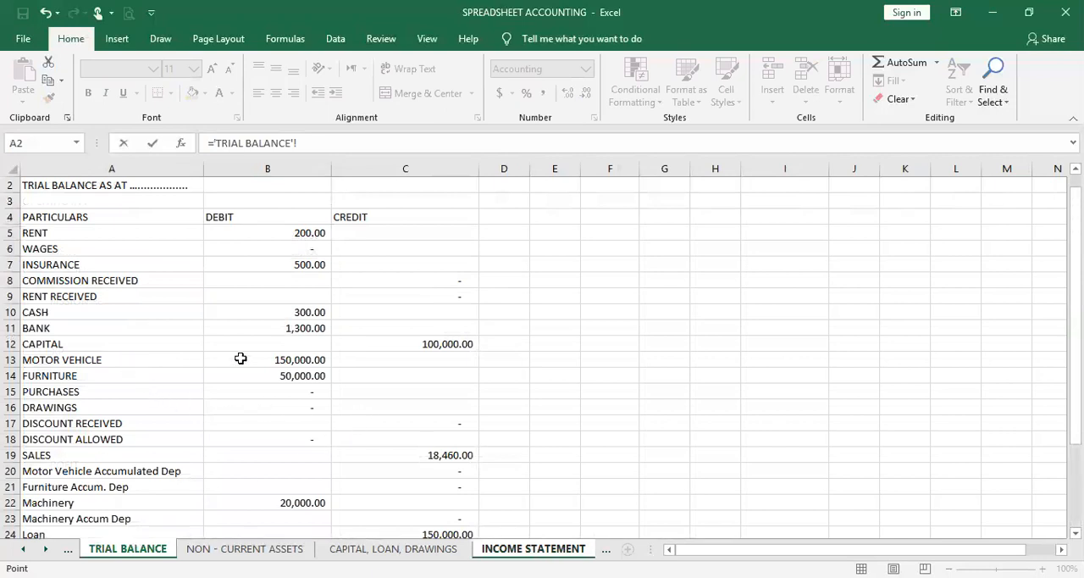
{"action": "left_click", "coordinate": [314, 233]}
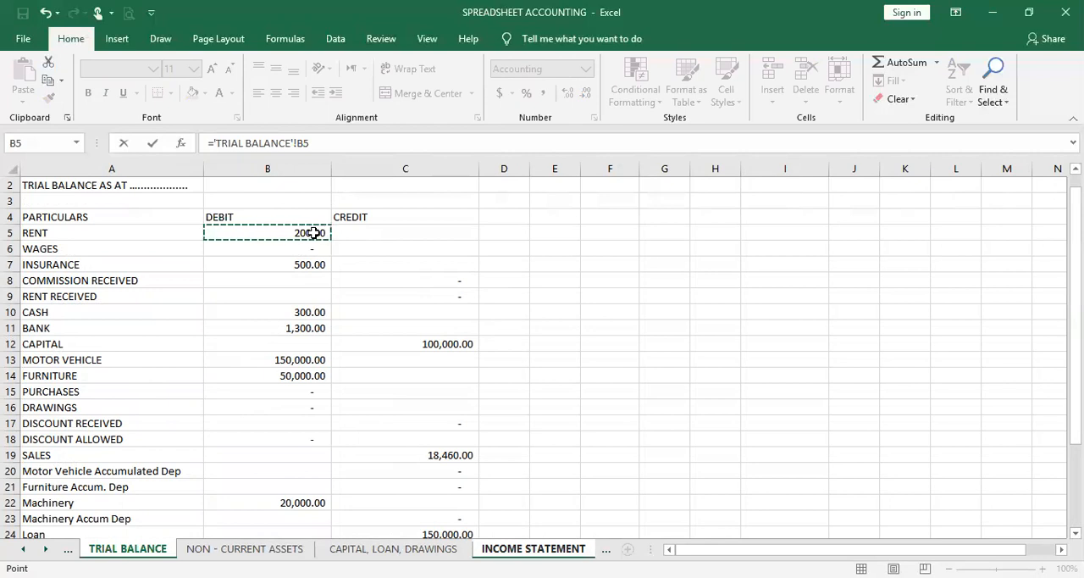
{"action": "key", "text": "Return"}
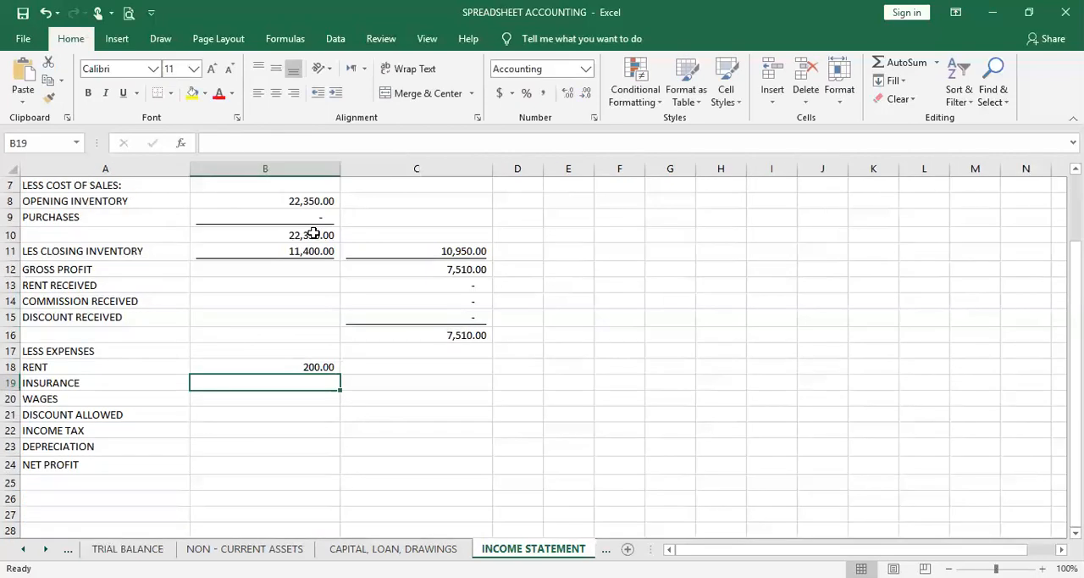
Link the Insurance expense in B19 to the Insurance balance in B7 of the Trial Balance sheet
{"action": "type", "text": "="}
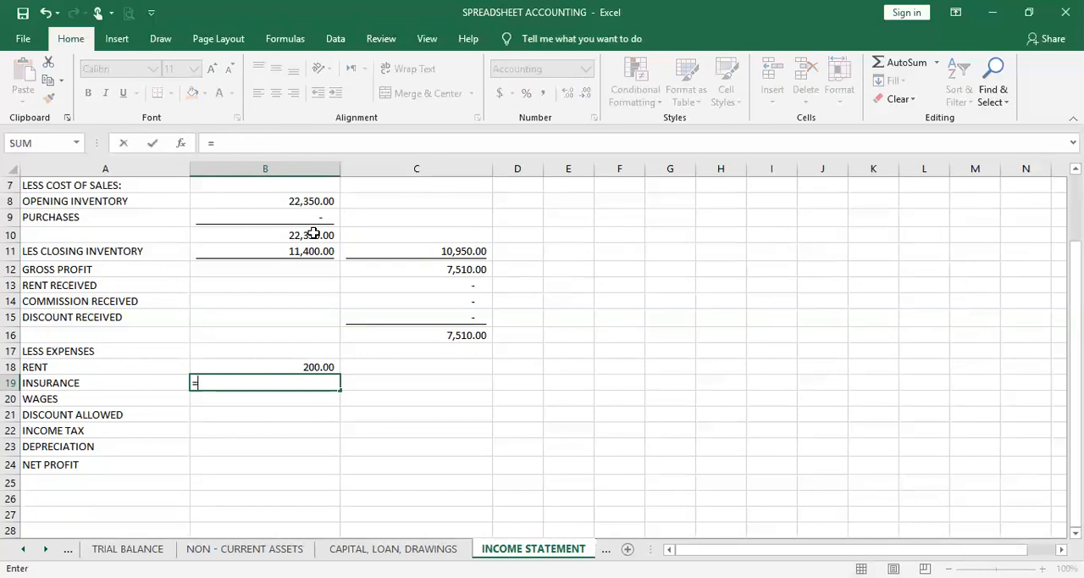
{"action": "left_click", "coordinate": [153, 547]}
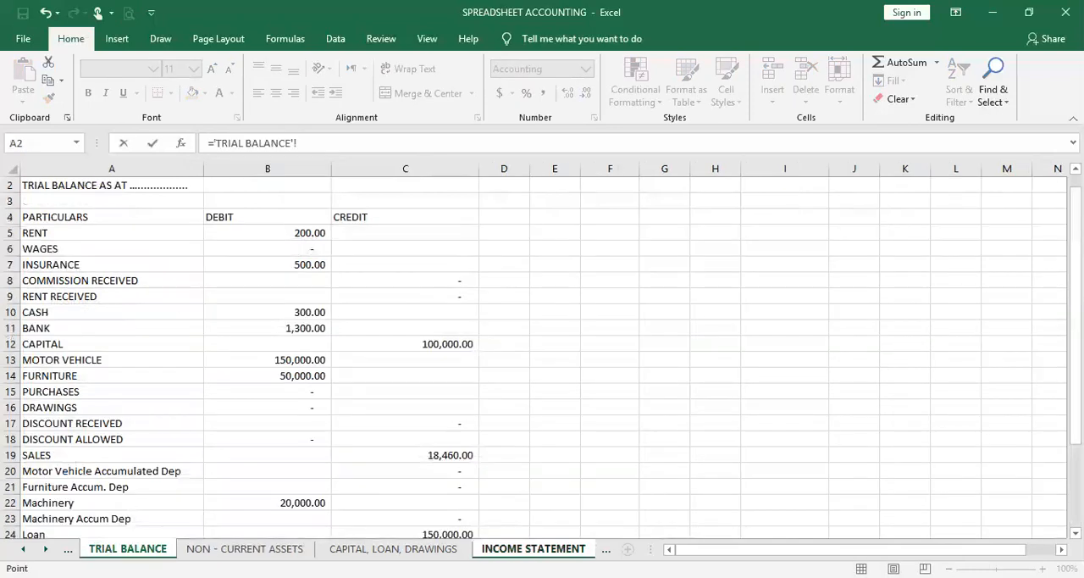
{"action": "left_click", "coordinate": [279, 266]}
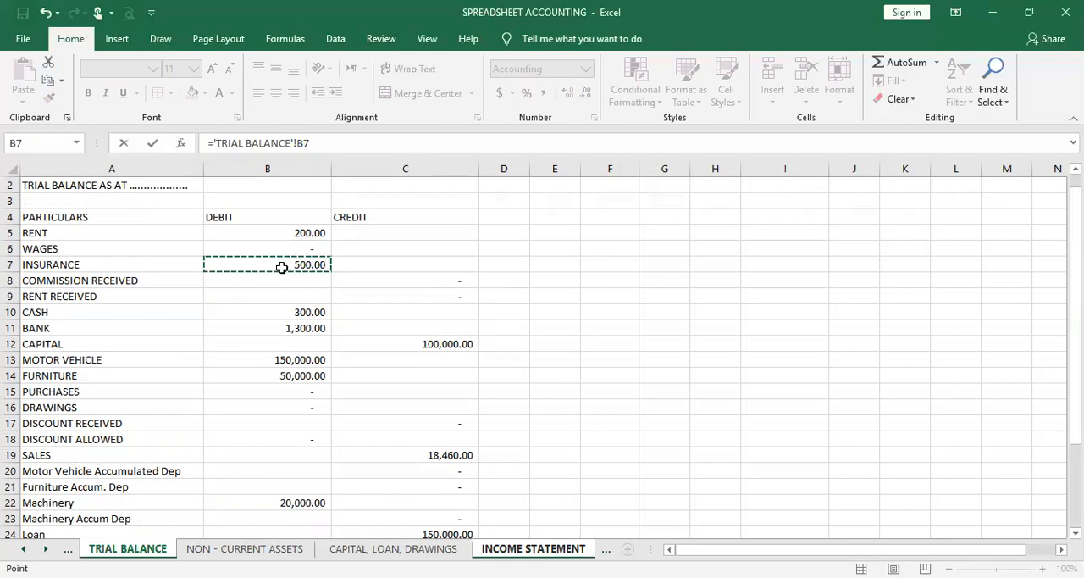
{"action": "key", "text": "Return"}
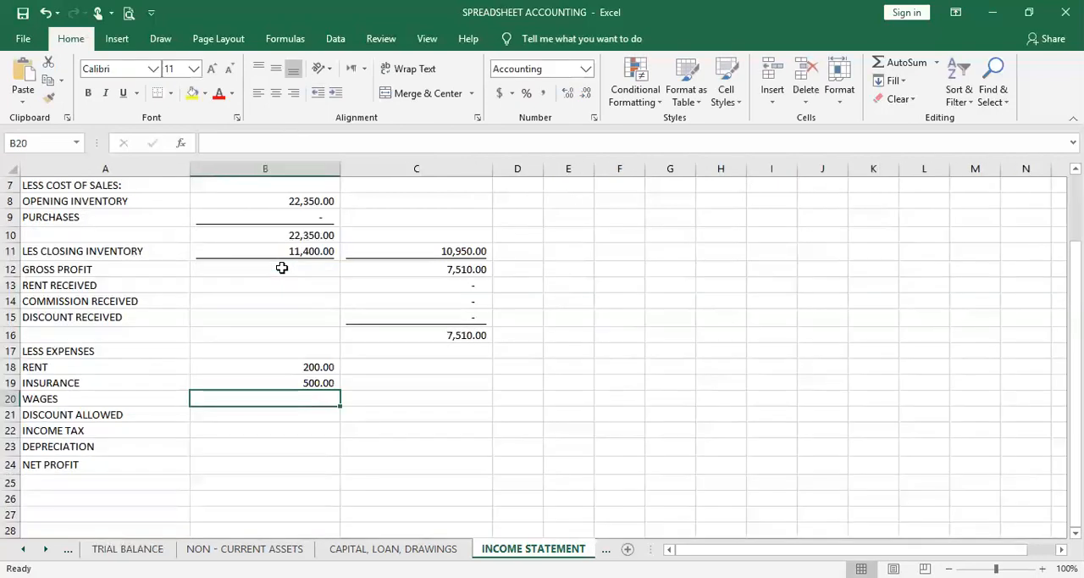
Link the Wages expense in B20 to the Wages balance in B6 of the Trial Balance sheet
{"action": "type", "text": "="}
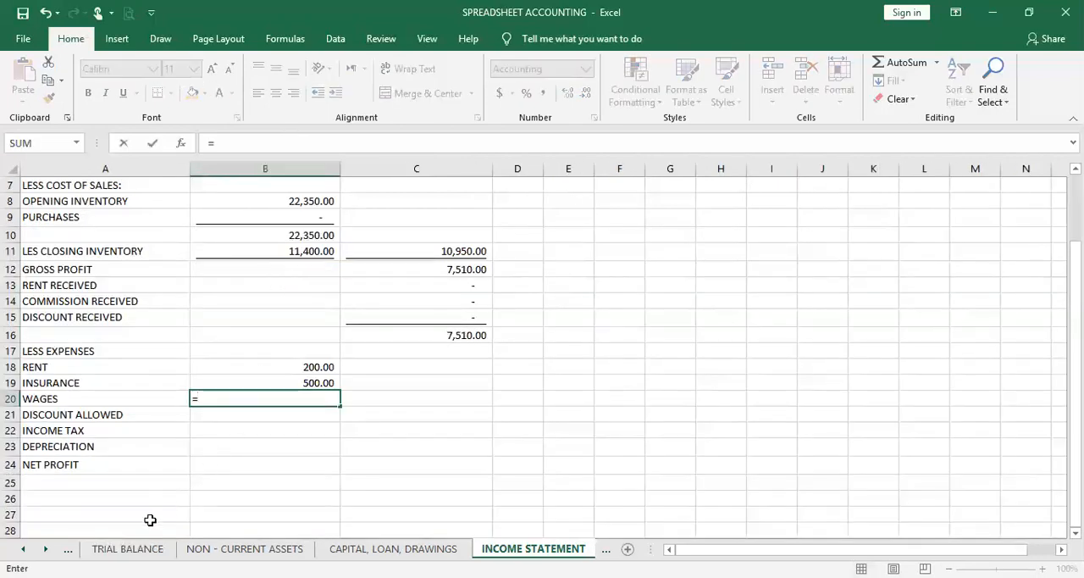
{"action": "left_click", "coordinate": [135, 544]}
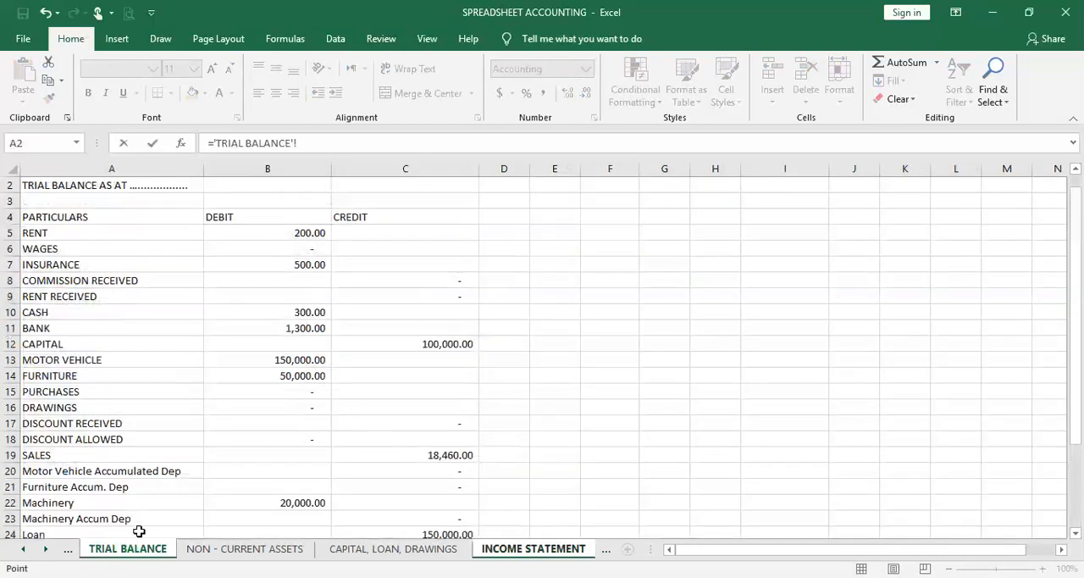
{"action": "left_click", "coordinate": [303, 253]}
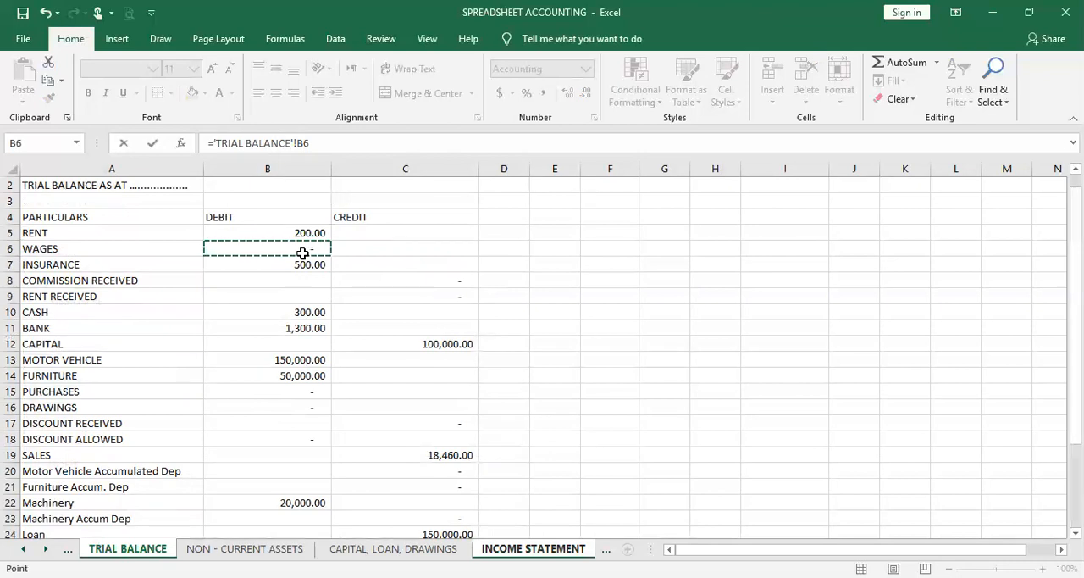
{"action": "key", "text": "Return"}
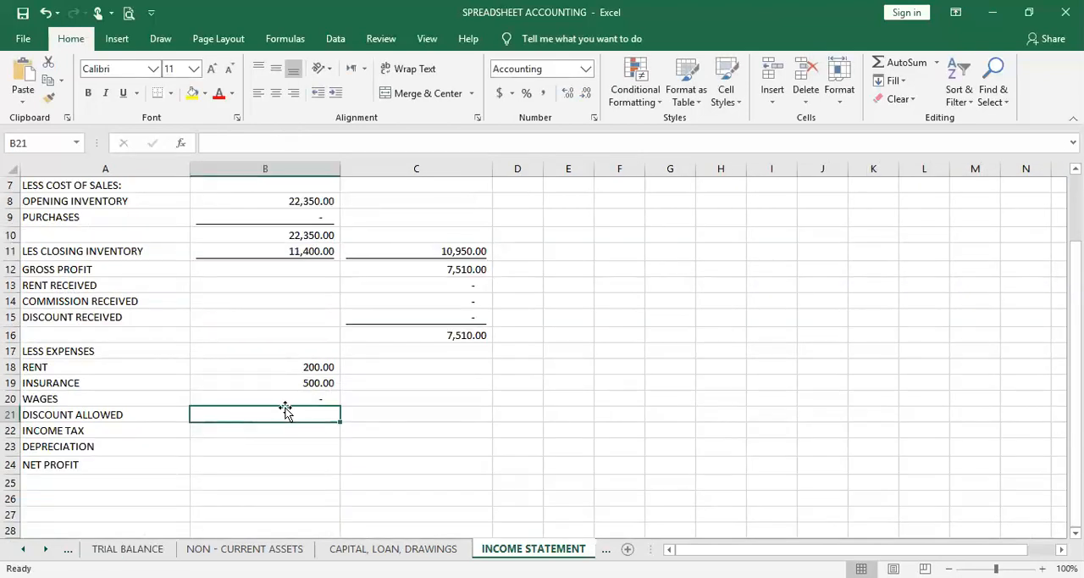
Link the Discount Allowed expense in B21 to the Discount Allowed balance in B18 of the Trial Balance sheet
{"action": "type", "text": "="}
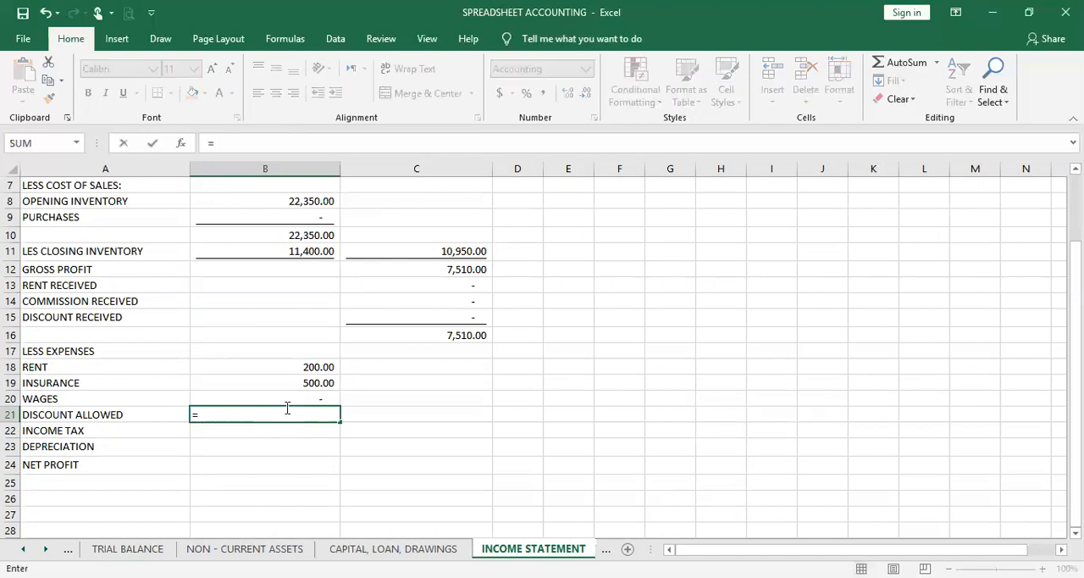
{"action": "left_click", "coordinate": [124, 547]}
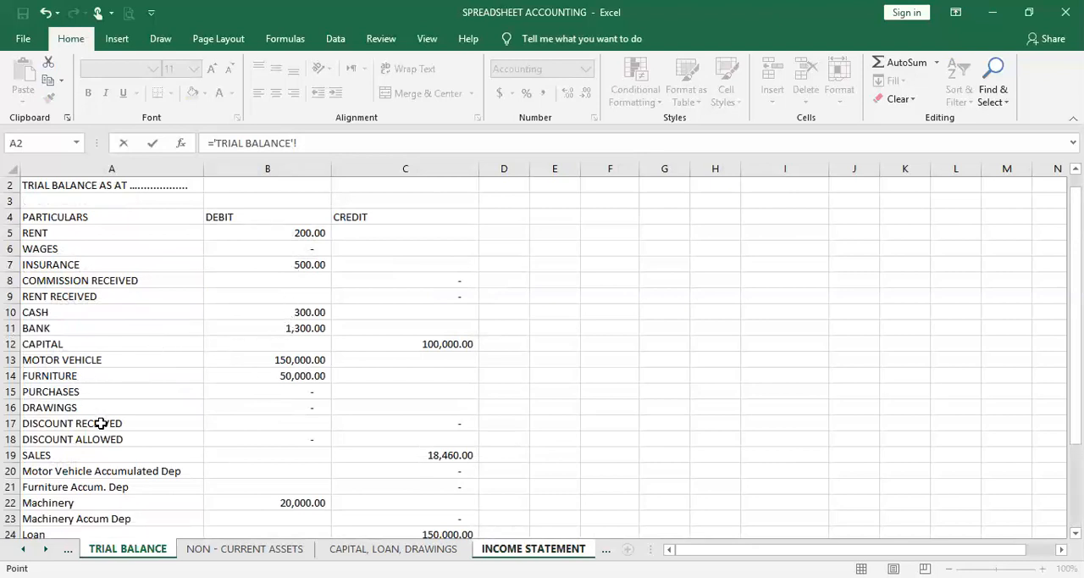
{"action": "left_click", "coordinate": [284, 437]}
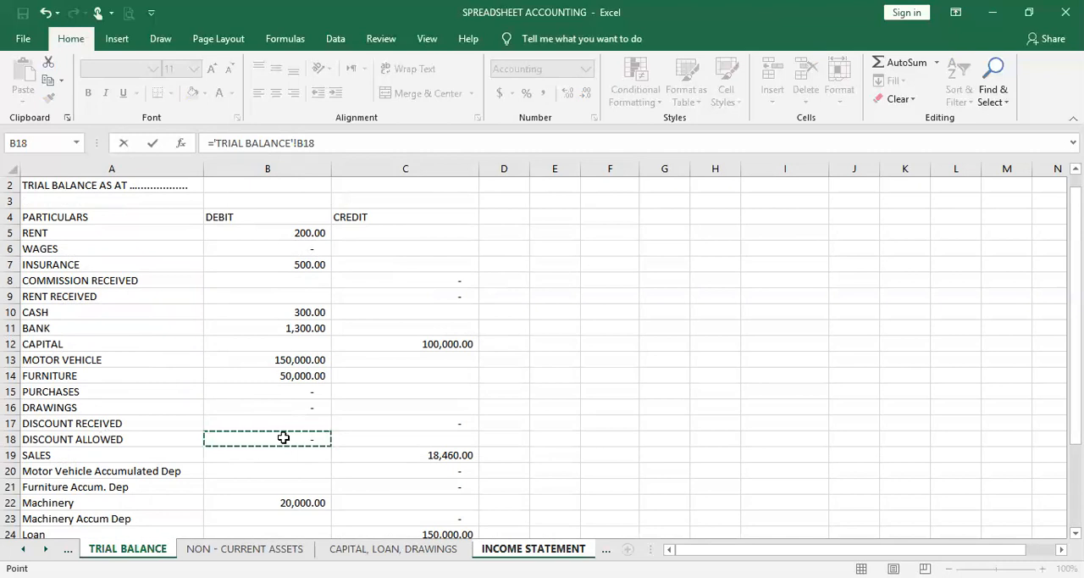
{"action": "key", "text": "Escape"}
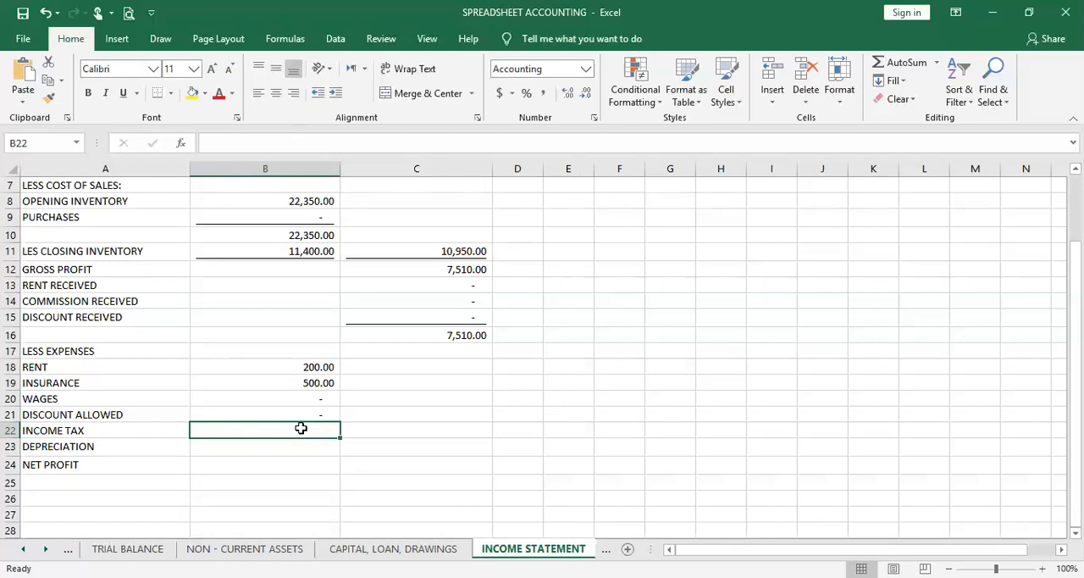
Enter 0 as the Income Tax amount in B22 of the income statement
{"action": "type", "text": "0"}
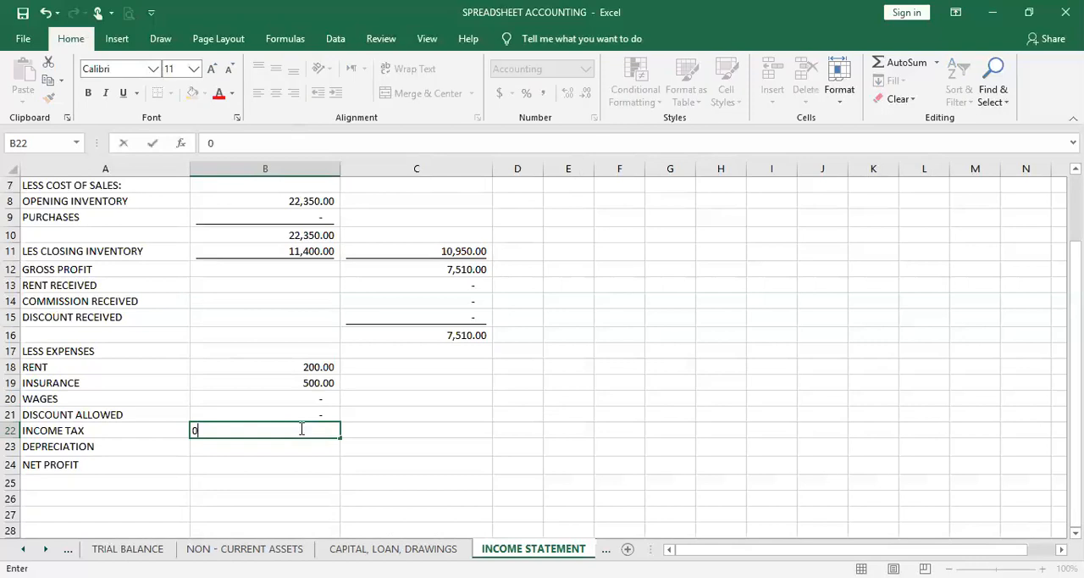
{"action": "key", "text": "Return"}
{"action": "left_click", "coordinate": [312, 430]}
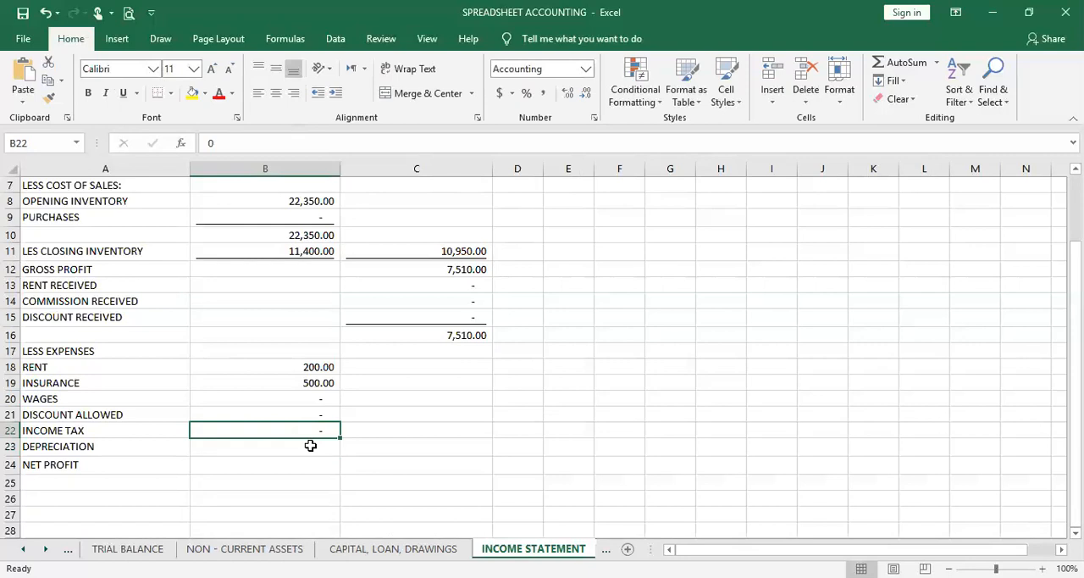
Link the Depreciation expense in B23 to the total charge for the year in E11 of the Non - Current Assets sheet
{"action": "left_click", "coordinate": [311, 445]}
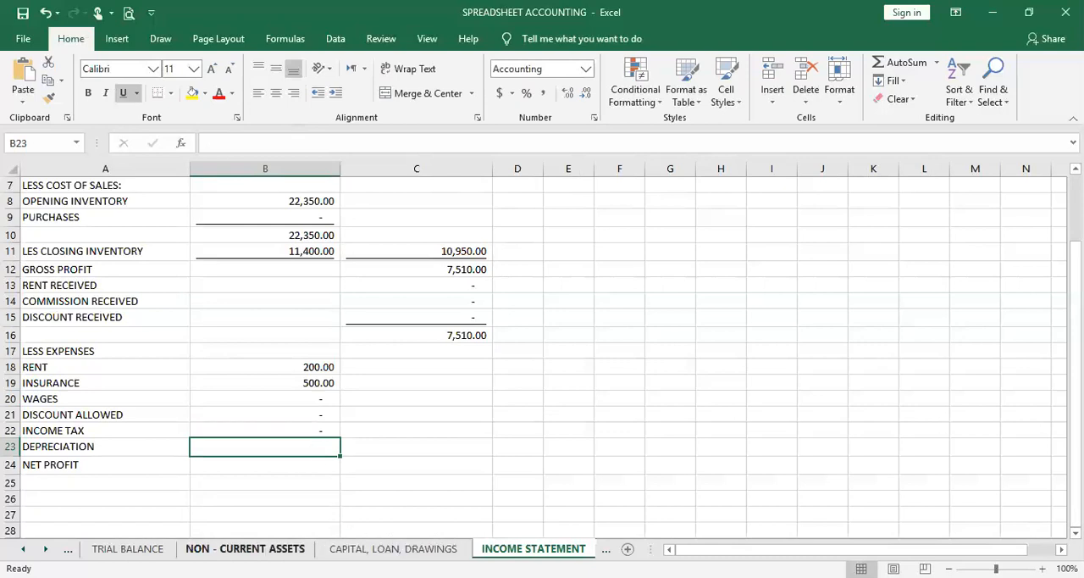
{"action": "left_click", "coordinate": [254, 549]}
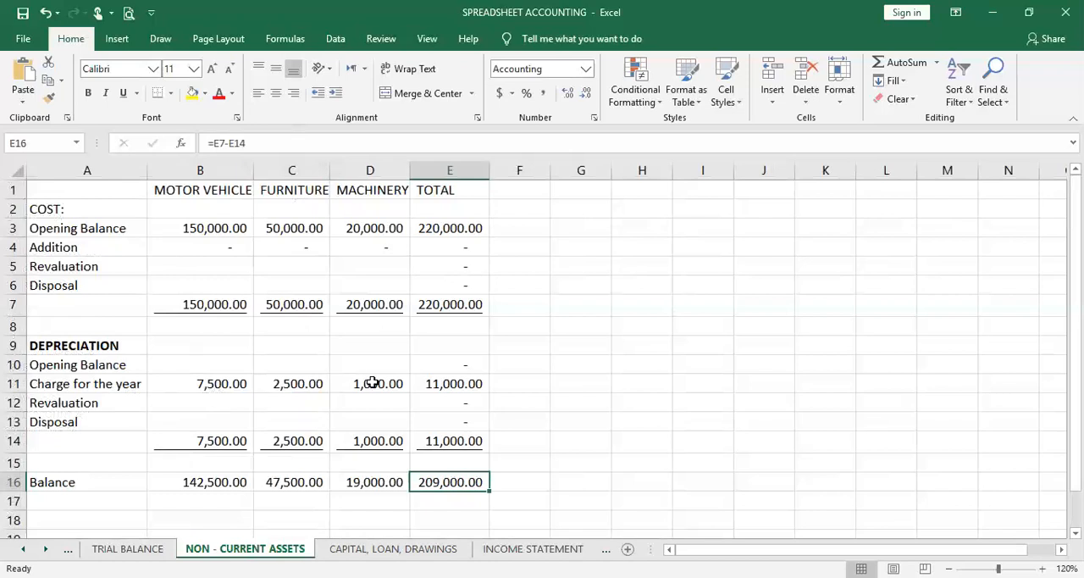
{"action": "left_click", "coordinate": [457, 389]}
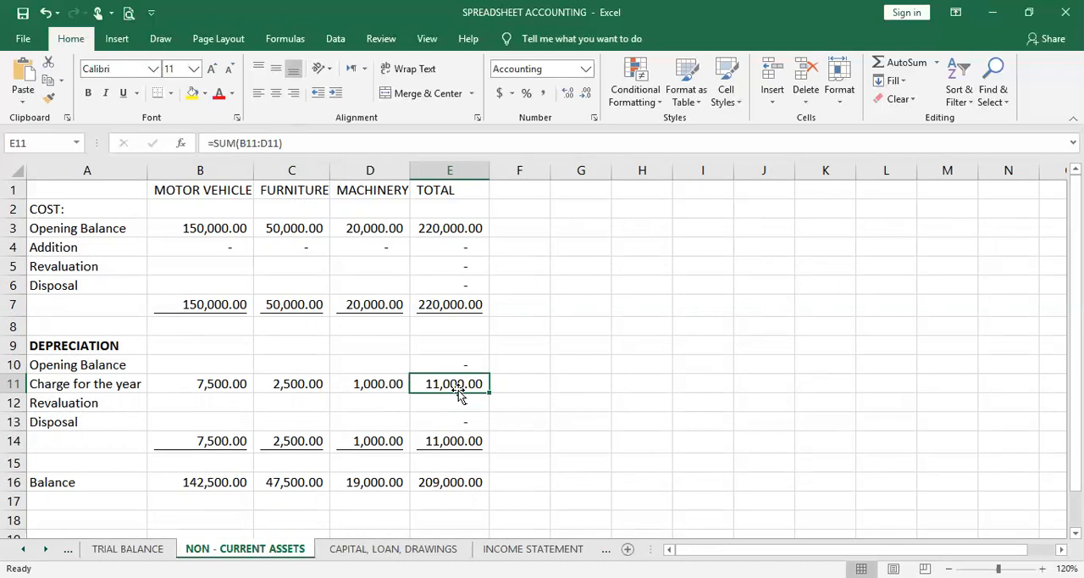
{"action": "left_click", "coordinate": [533, 549]}
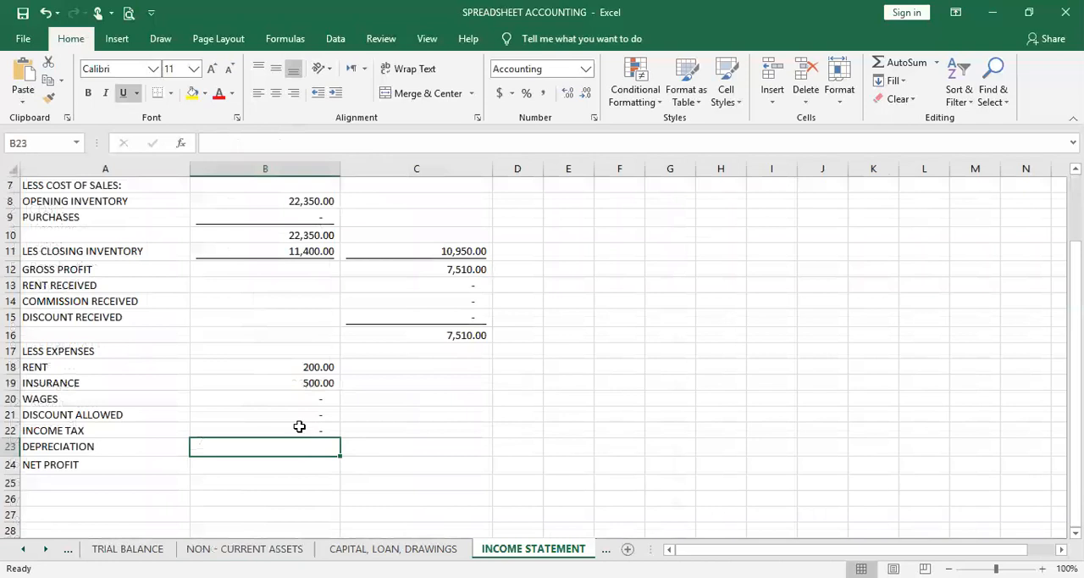
{"action": "type", "text": "="}
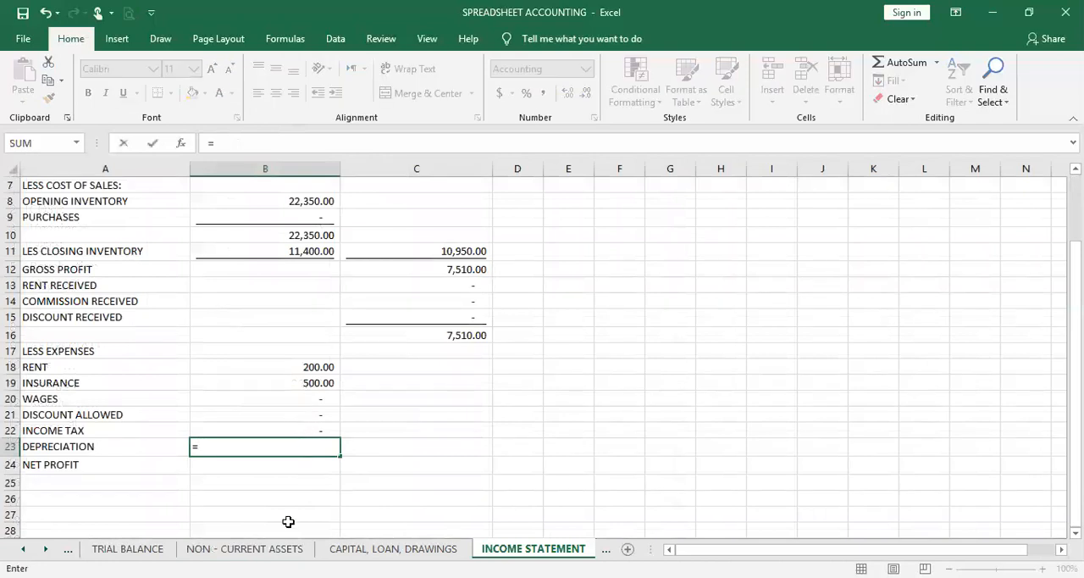
{"action": "left_click", "coordinate": [245, 549]}
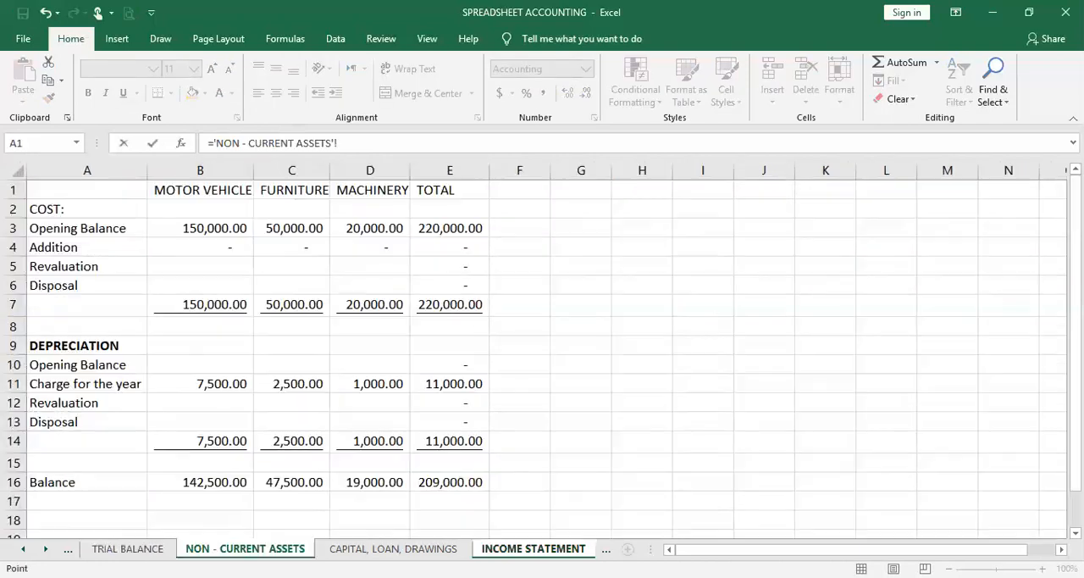
{"action": "left_click", "coordinate": [455, 384]}
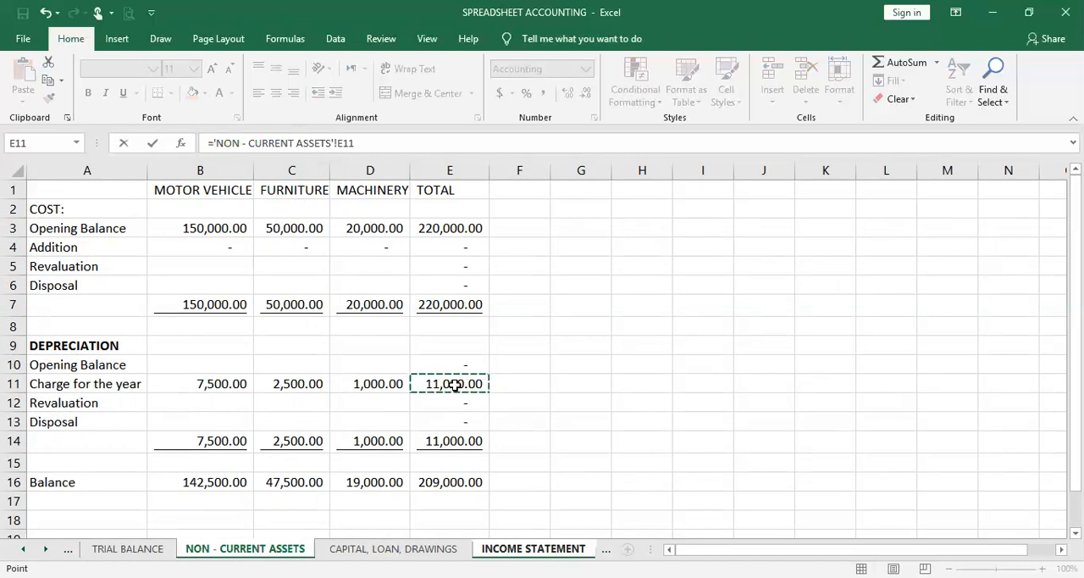
{"action": "key", "text": "Return"}
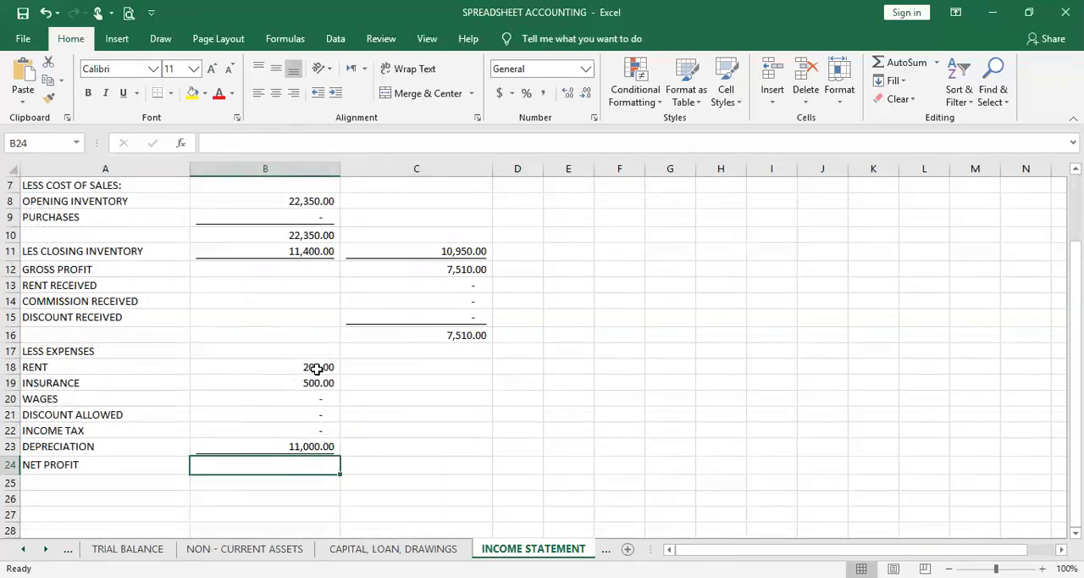
{"action": "left_click", "coordinate": [310, 446]}
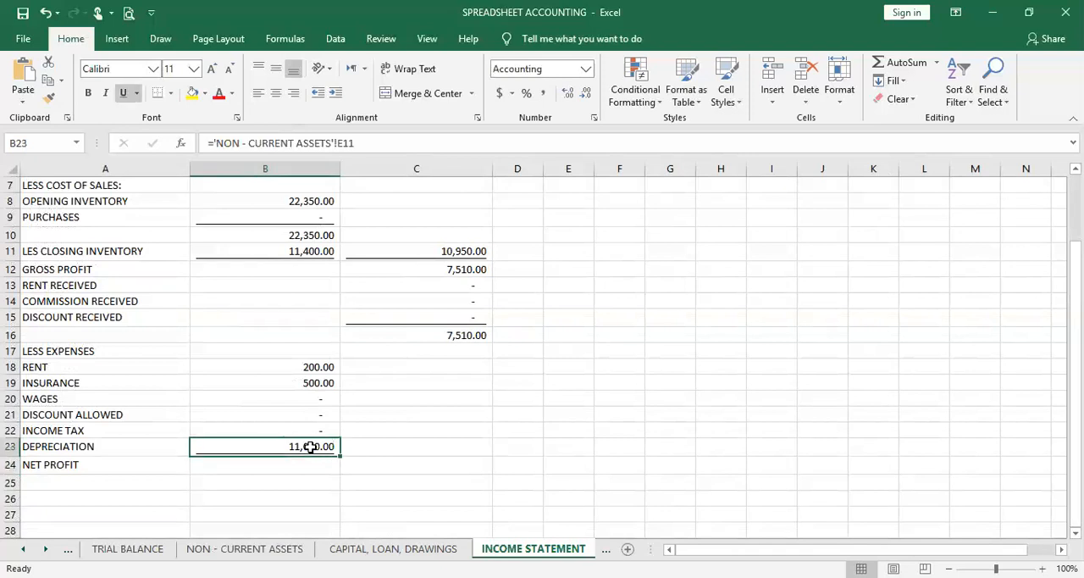
Total the expenses in C23 of the income statement with =SUM(B18:B23)
{"action": "left_click", "coordinate": [382, 450]}
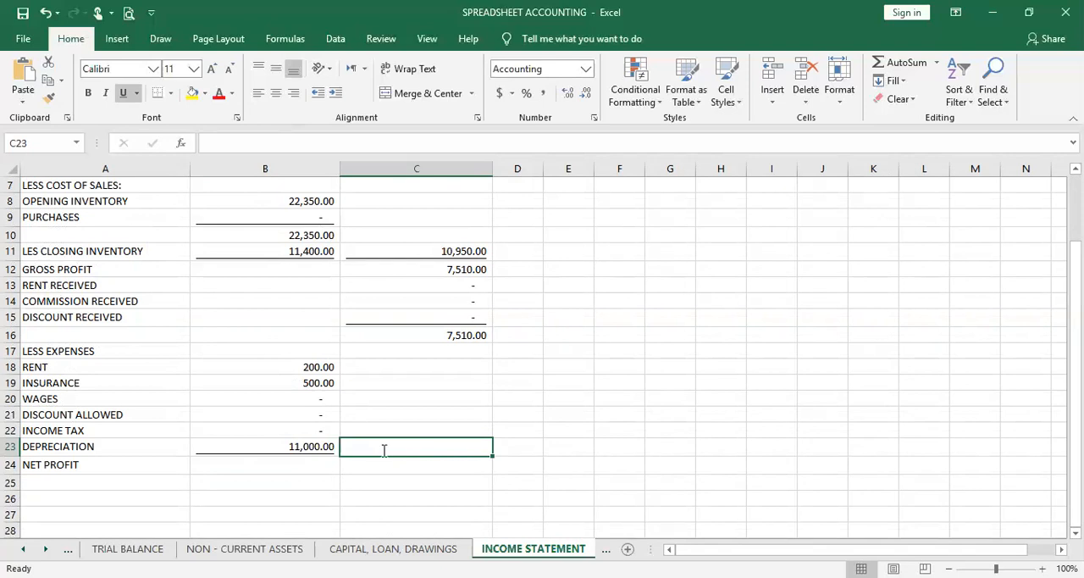
{"action": "type", "text": "="}
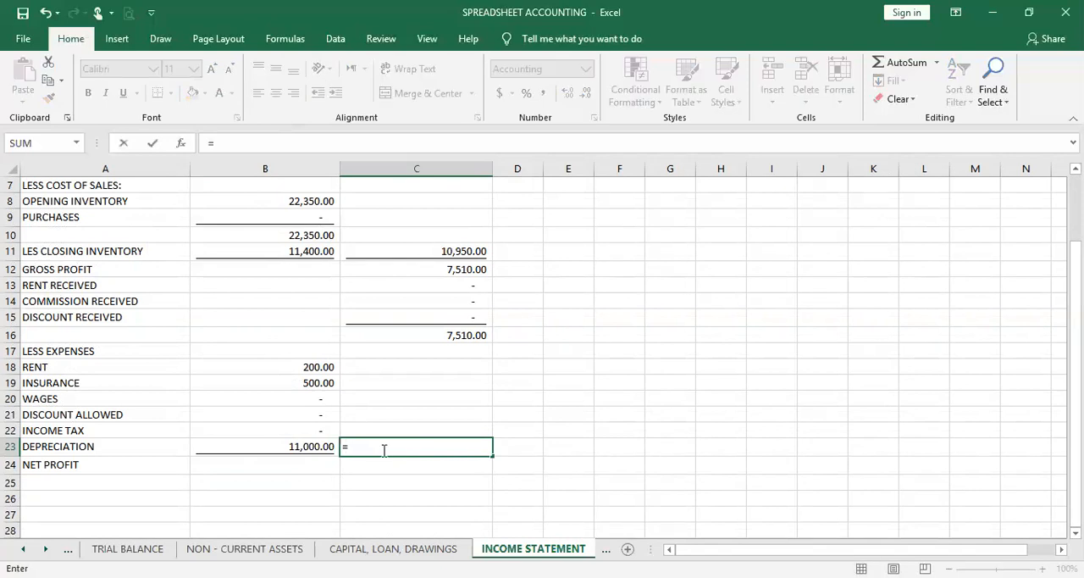
{"action": "type", "text": "S"}
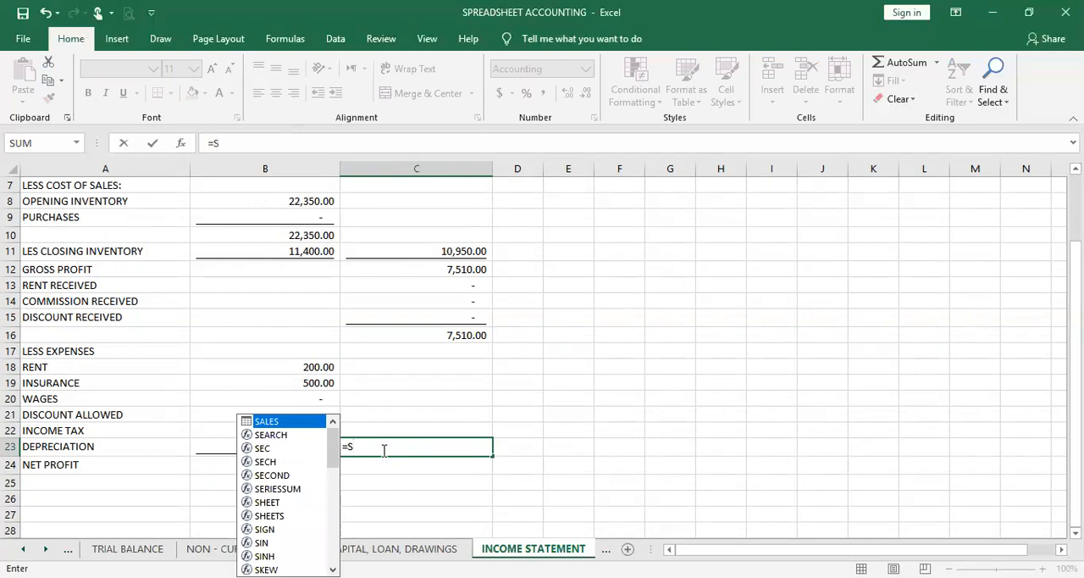
{"action": "type", "text": "UM("}
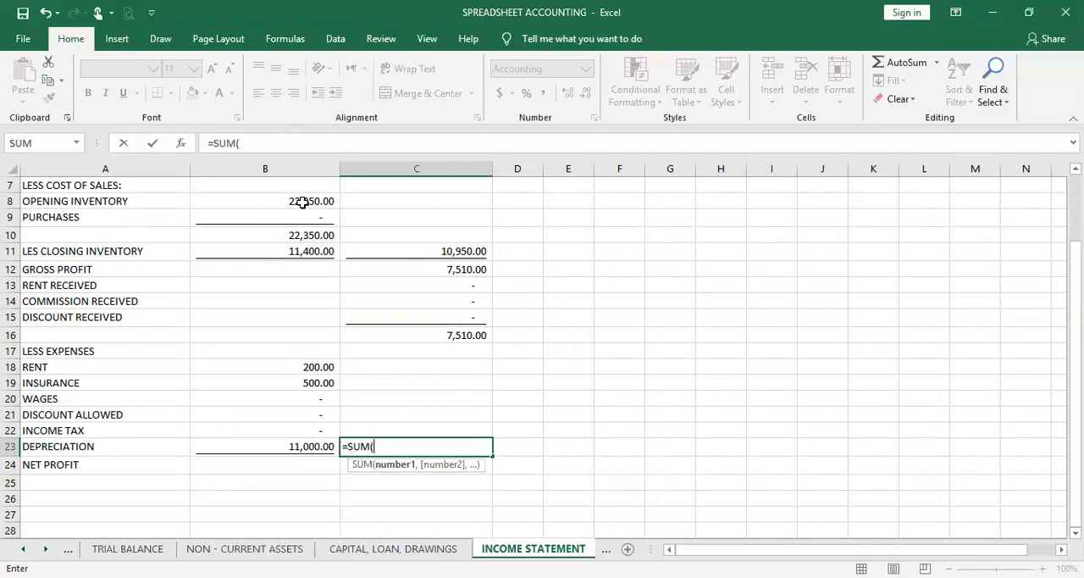
{"action": "left_click", "coordinate": [301, 367]}
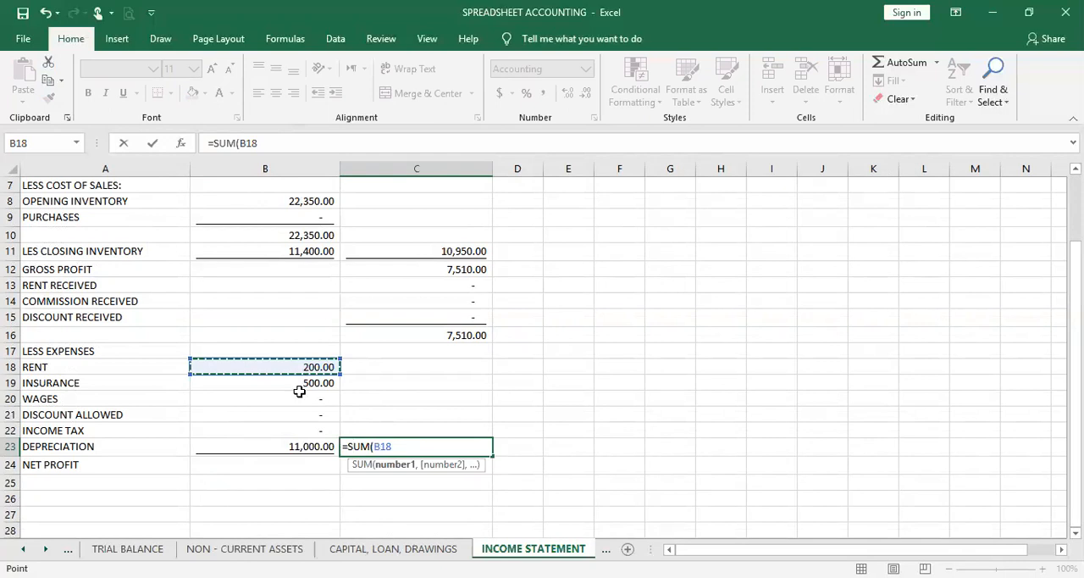
{"action": "left_click", "coordinate": [296, 442], "text": "shift"}
{"action": "key", "text": "Return"}
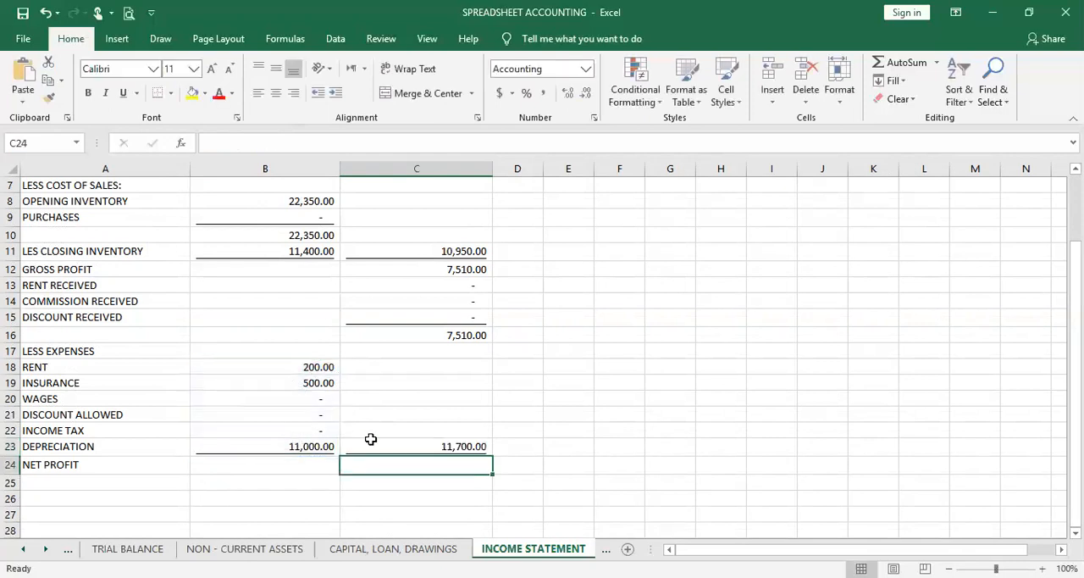
{"action": "left_click", "coordinate": [466, 446]}
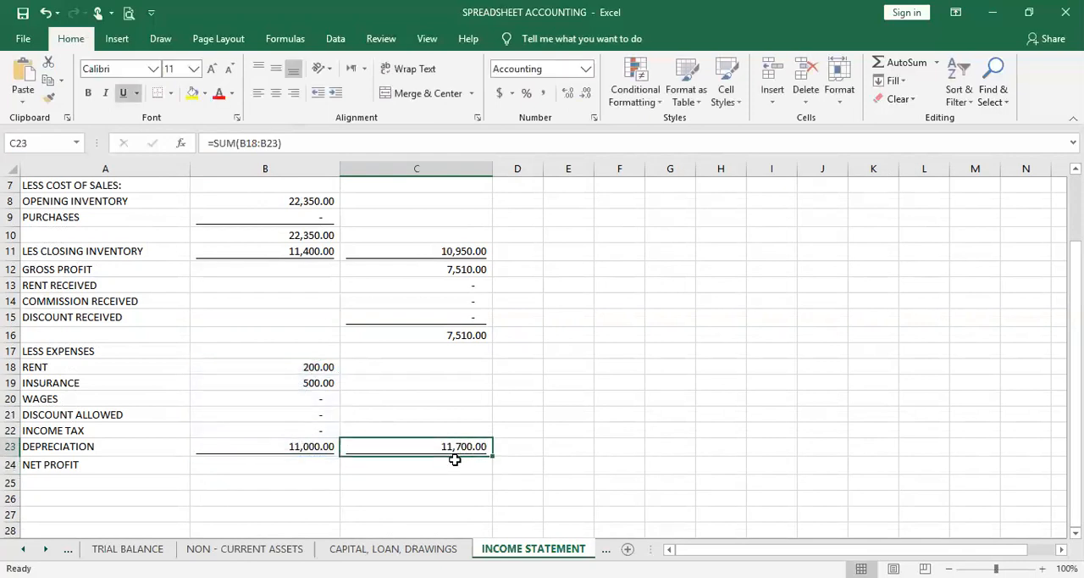
Calculate the Net Profit in C24 by subtracting total expenses from total income with =C16-C23
{"action": "left_click", "coordinate": [453, 463]}
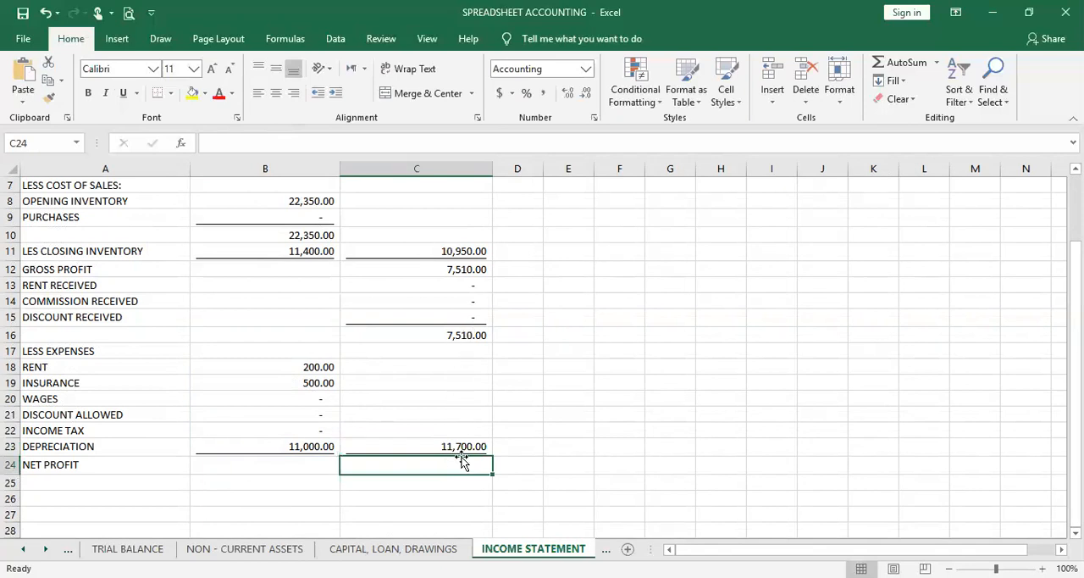
{"action": "type", "text": "="}
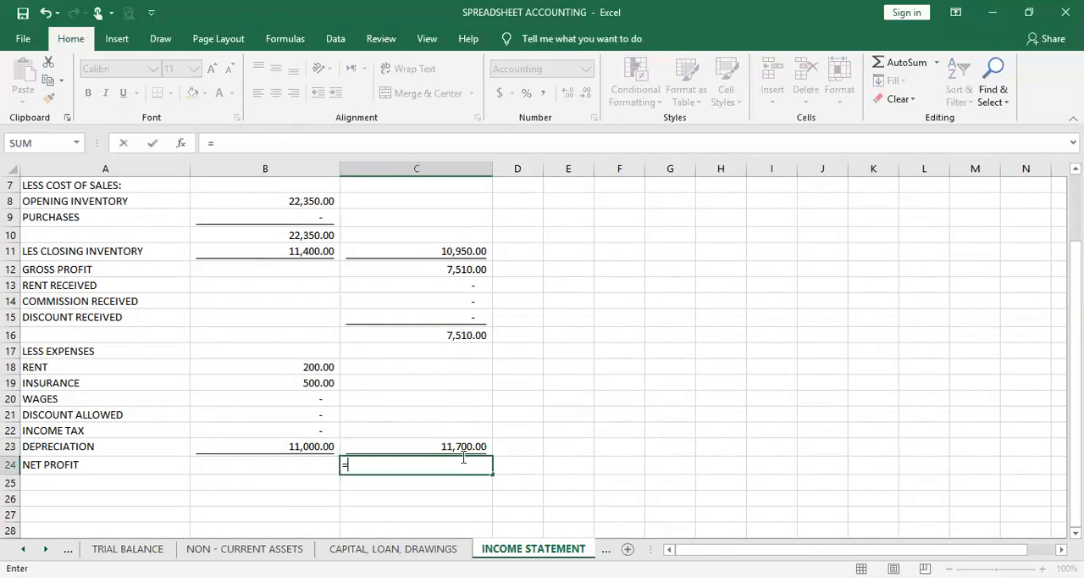
{"action": "left_click", "coordinate": [447, 340]}
{"action": "type", "text": "-"}
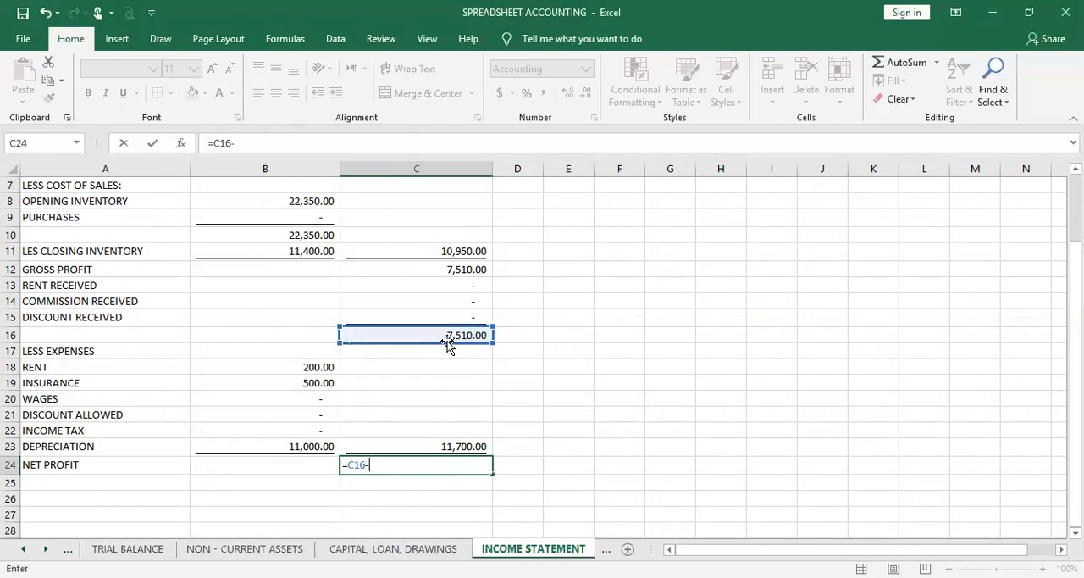
{"action": "left_click", "coordinate": [450, 444]}
{"action": "key", "text": "Return"}
{"action": "left_click", "coordinate": [460, 465]}
{"action": "left_click", "coordinate": [460, 481]}
Apply a double underline to the Net Profit amount in C24
{"action": "left_click", "coordinate": [463, 464]}
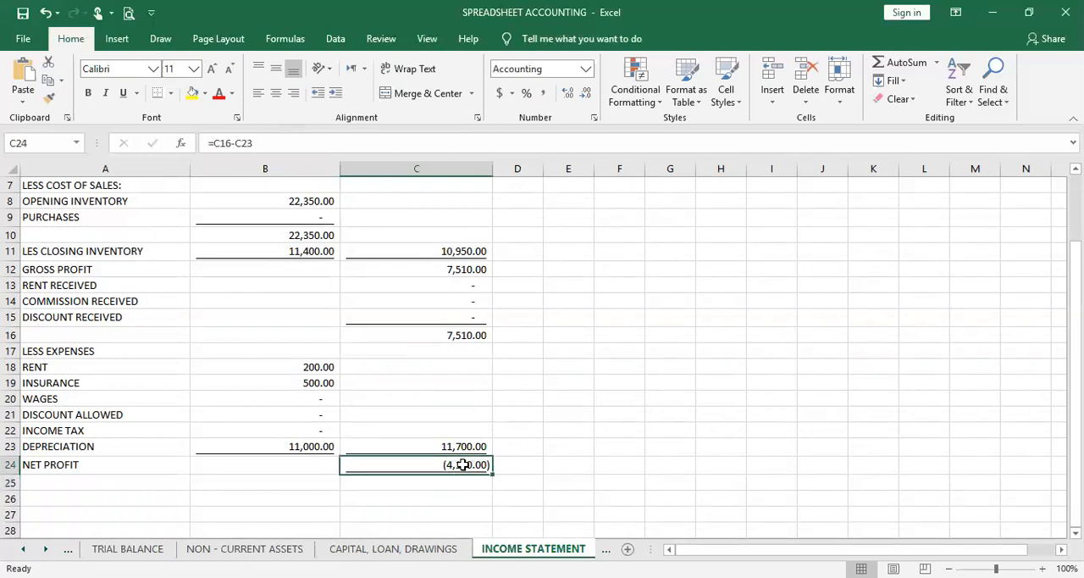
{"action": "left_click", "coordinate": [137, 98]}
{"action": "left_click", "coordinate": [146, 134]}
{"action": "left_click", "coordinate": [726, 501]}
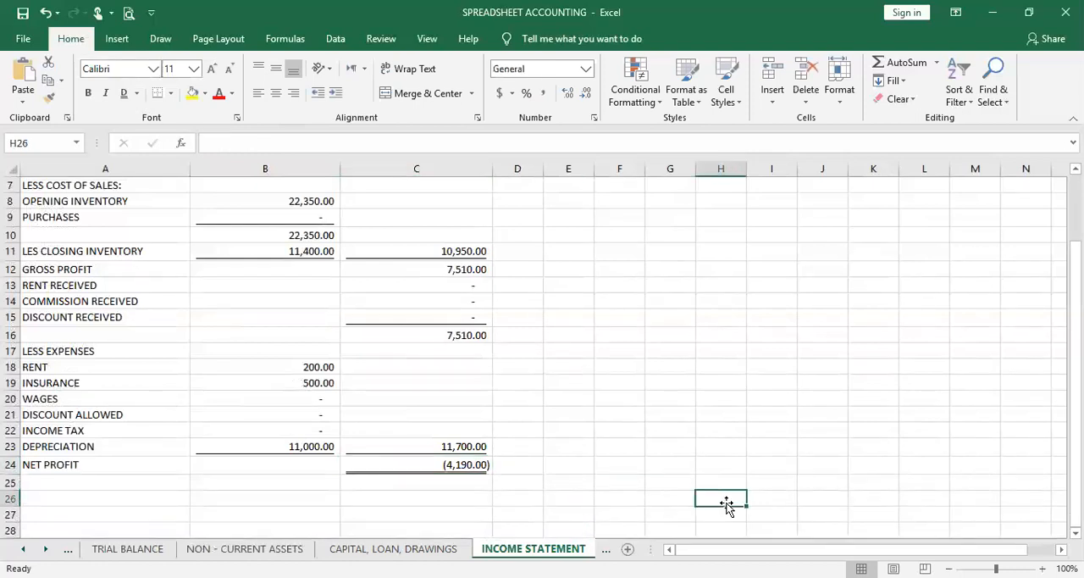
Review the whole income statement from Sales through to Net Profit
{"action": "left_click", "coordinate": [646, 465]}
{"action": "scroll", "coordinate": [646, 434], "scroll_direction": "up", "scroll_amount": 2}
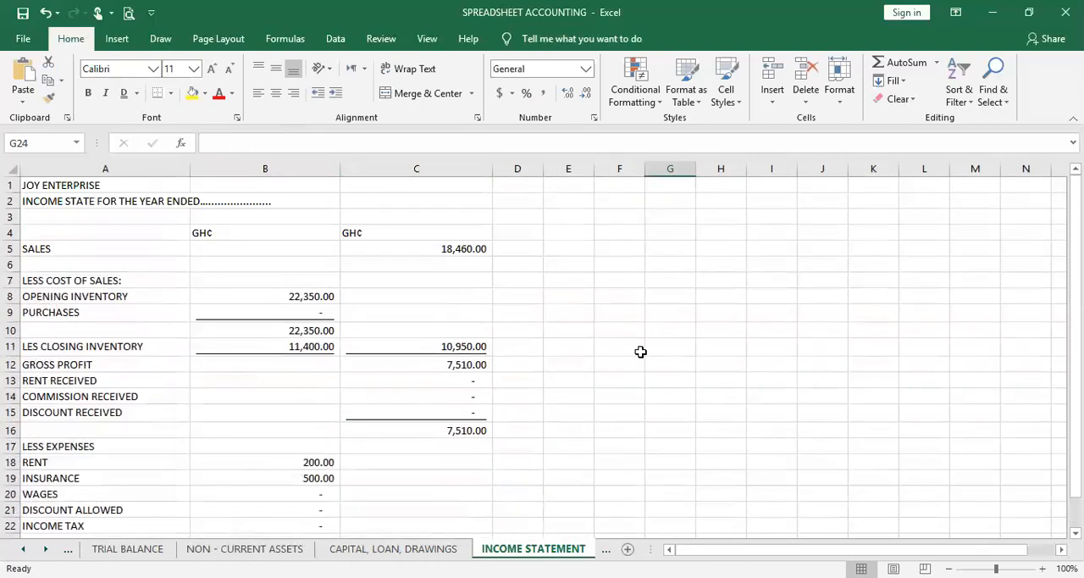
{"action": "scroll", "coordinate": [658, 384], "scroll_direction": "down", "scroll_amount": 2}
{"action": "scroll", "coordinate": [659, 384], "scroll_direction": "up", "scroll_amount": 2}
{"action": "scroll", "coordinate": [658, 384], "scroll_direction": "down", "scroll_amount": 1}
{"action": "scroll", "coordinate": [659, 384], "scroll_direction": "up", "scroll_amount": 1}
{"action": "scroll", "coordinate": [658, 384], "scroll_direction": "down", "scroll_amount": 3}
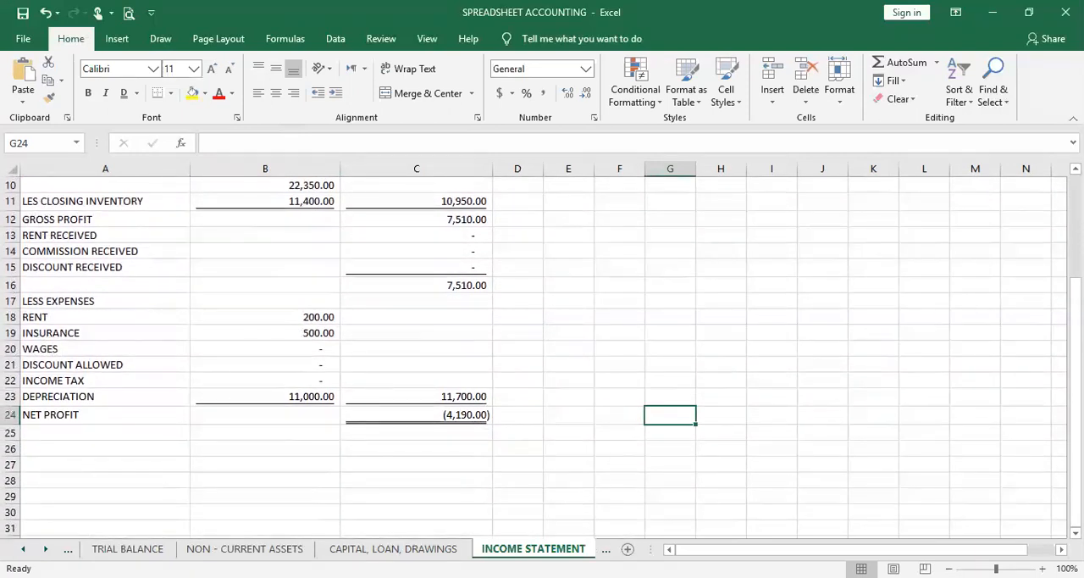
Move the Income Statement sheet ahead of the SOFP sheet in the workbook's sheet order
{"action": "left_click", "coordinate": [606, 549]}
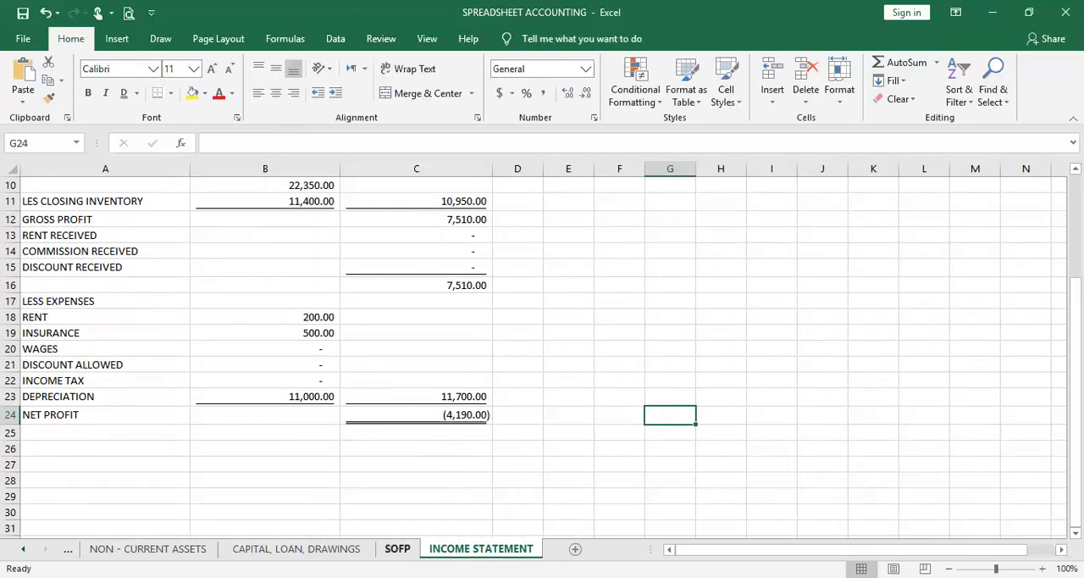
{"action": "left_click", "coordinate": [397, 549]}
{"action": "left_click_drag", "start_coordinate": [480, 549], "coordinate": [398, 547]}
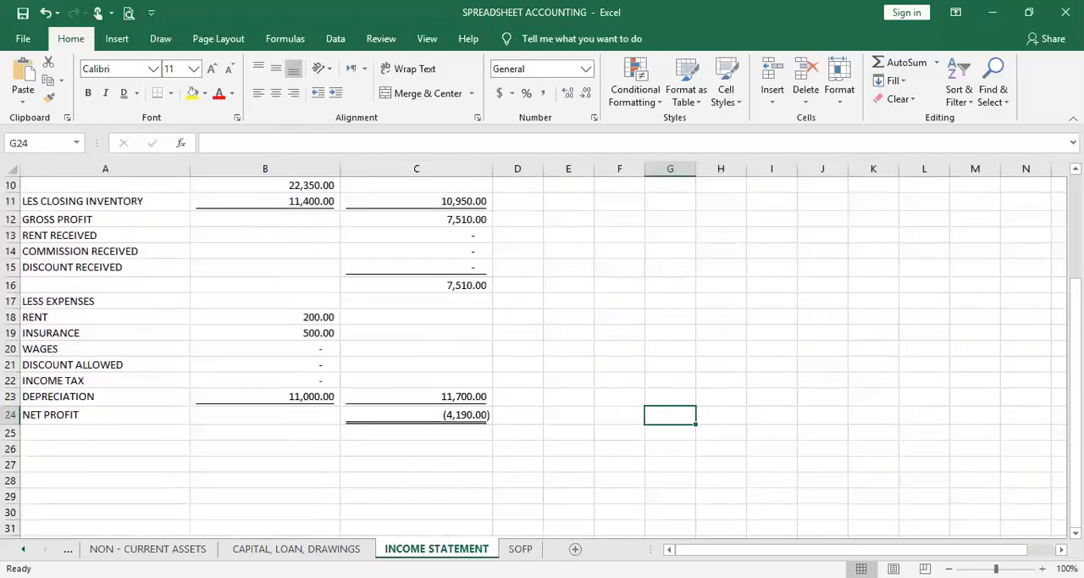
Examine the SOFP sheet's statement of financial position layout, from Non-Current Assets through to Bank Loan
{"action": "left_click", "coordinate": [521, 549]}
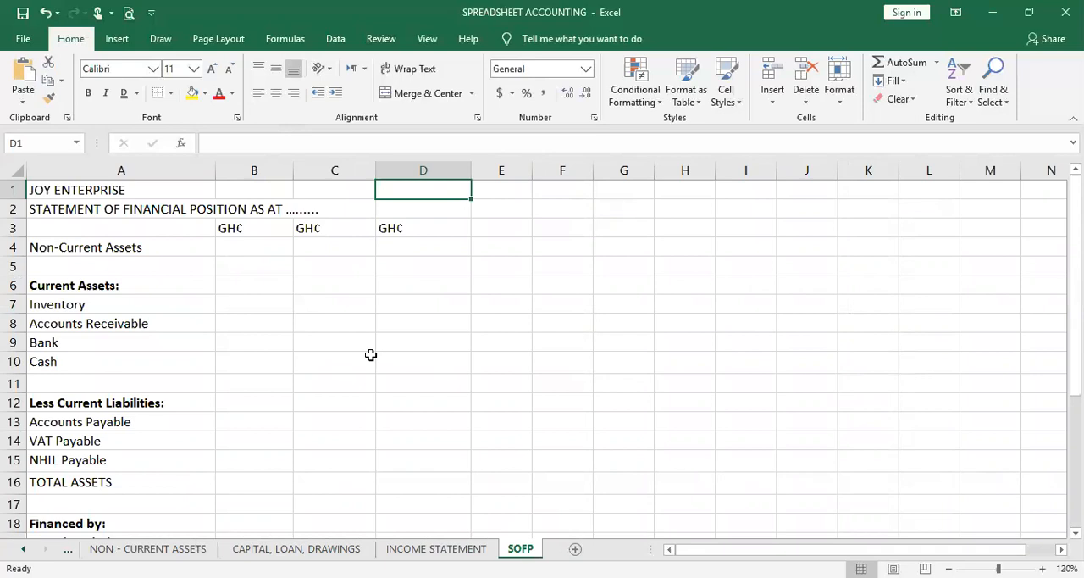
{"action": "scroll", "coordinate": [371, 355], "scroll_direction": "down", "scroll_amount": 1}
{"action": "scroll", "coordinate": [371, 355], "scroll_direction": "down", "scroll_amount": 1}
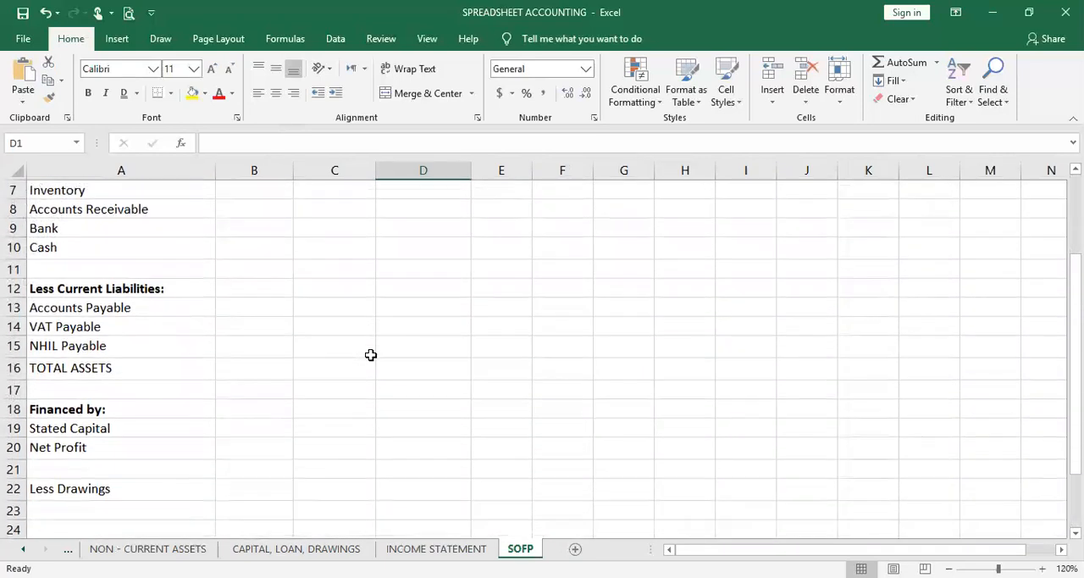
{"action": "scroll", "coordinate": [372, 355], "scroll_direction": "down", "scroll_amount": 3}
{"action": "scroll", "coordinate": [371, 355], "scroll_direction": "up", "scroll_amount": 3}
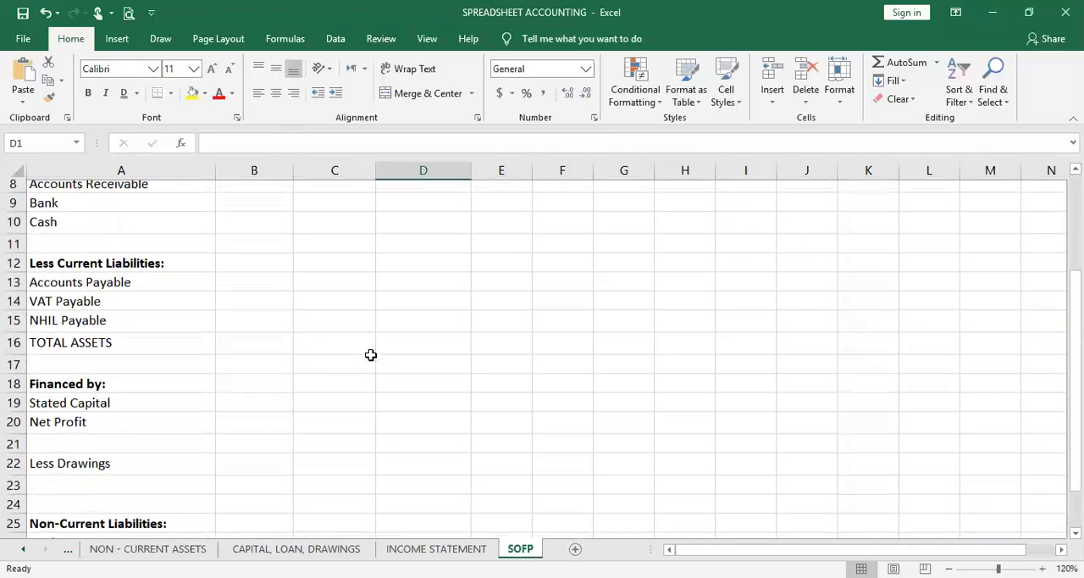
{"action": "scroll", "coordinate": [371, 355], "scroll_direction": "up", "scroll_amount": 3}
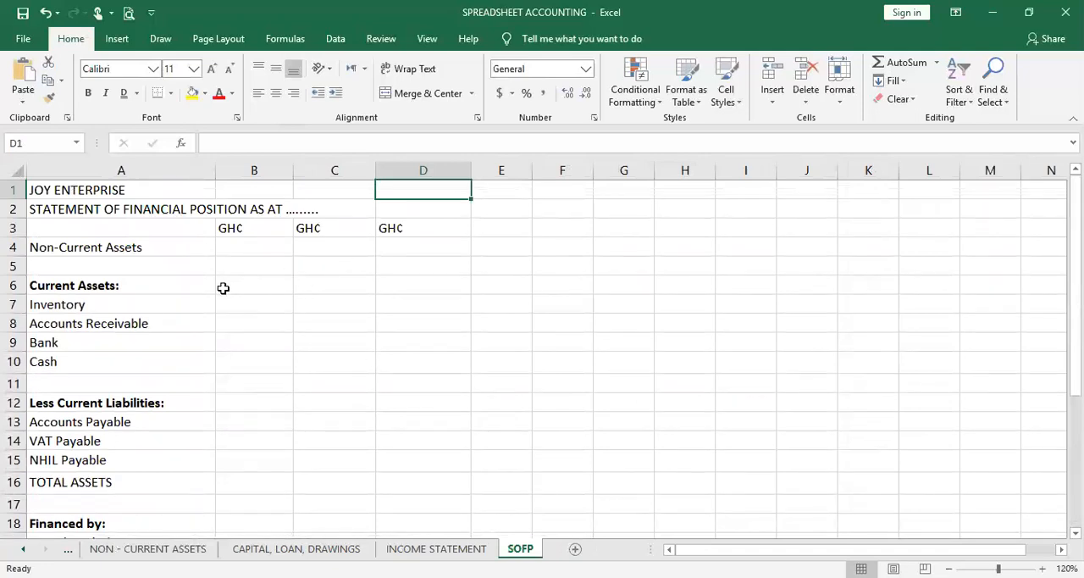
{"action": "scroll", "coordinate": [108, 381], "scroll_direction": "down", "scroll_amount": 1}
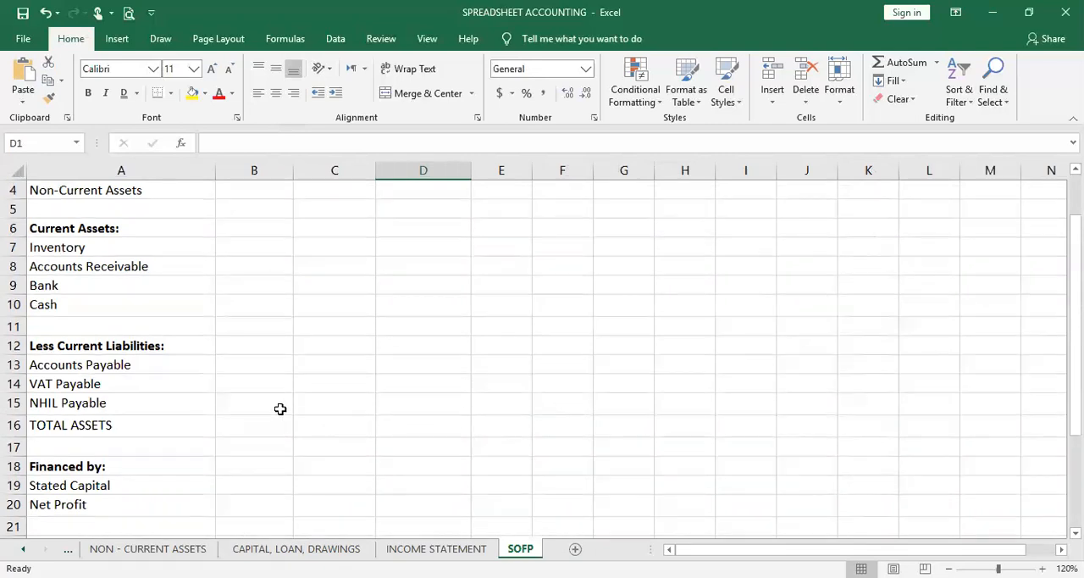
{"action": "scroll", "coordinate": [497, 472], "scroll_direction": "up", "scroll_amount": 1}
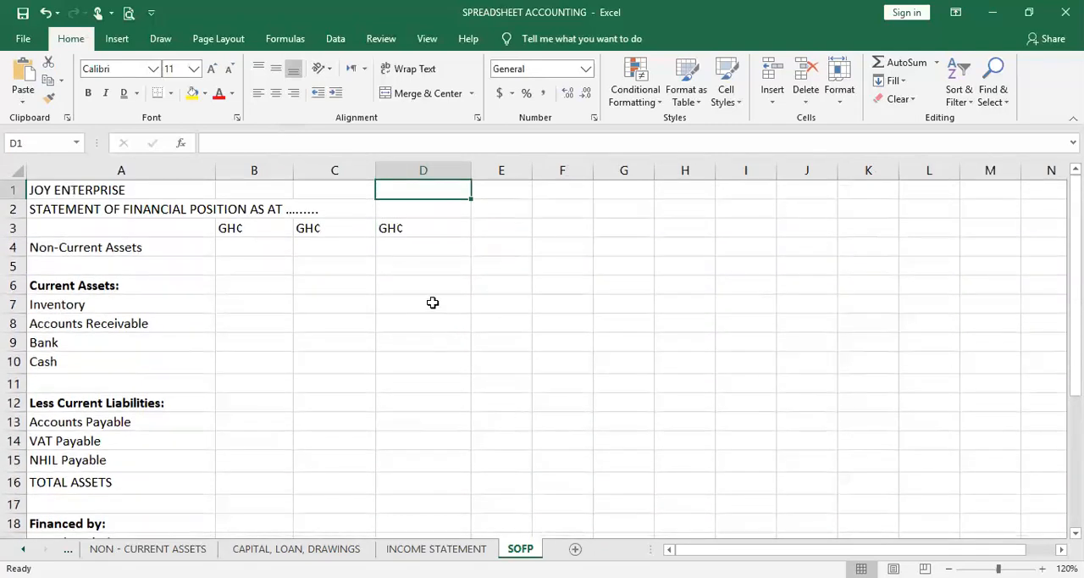
{"action": "scroll", "coordinate": [402, 472], "scroll_direction": "down", "scroll_amount": 1}
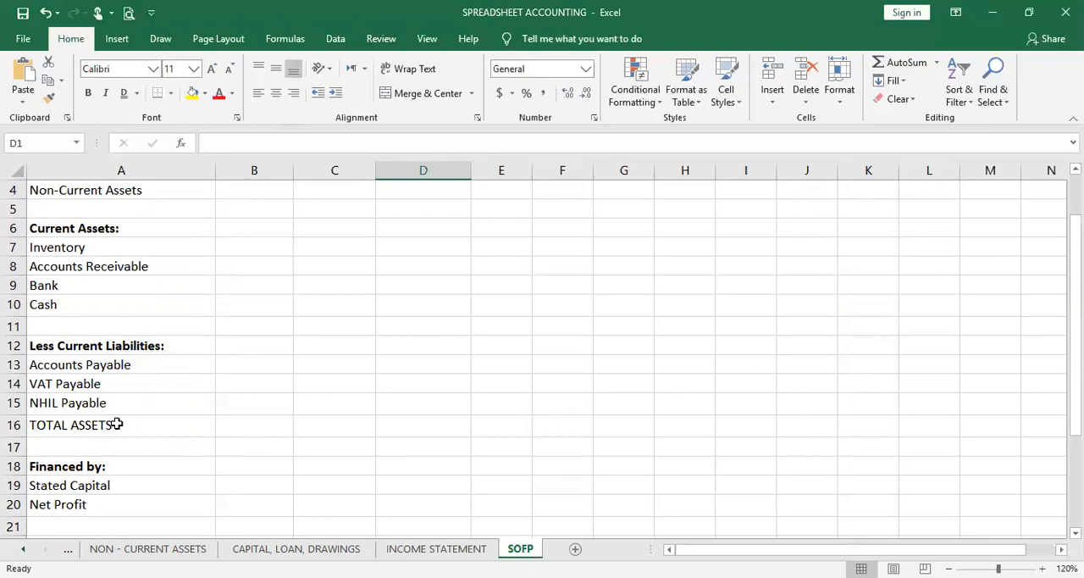
{"action": "scroll", "coordinate": [115, 423], "scroll_direction": "down", "scroll_amount": 1}
{"action": "scroll", "coordinate": [115, 420], "scroll_direction": "down", "scroll_amount": 2}
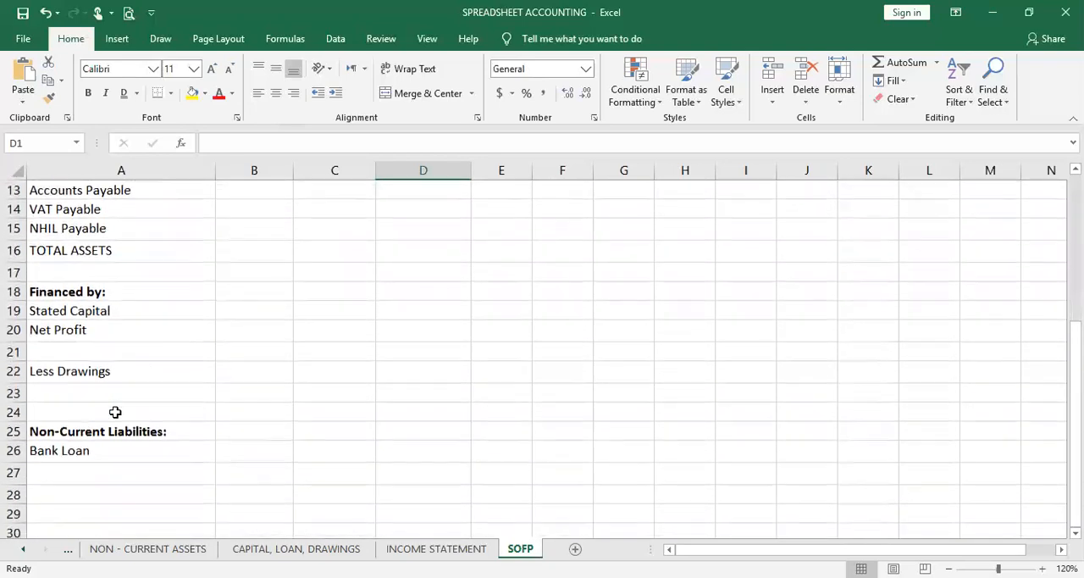
{"action": "scroll", "coordinate": [115, 412], "scroll_direction": "down", "scroll_amount": 1}
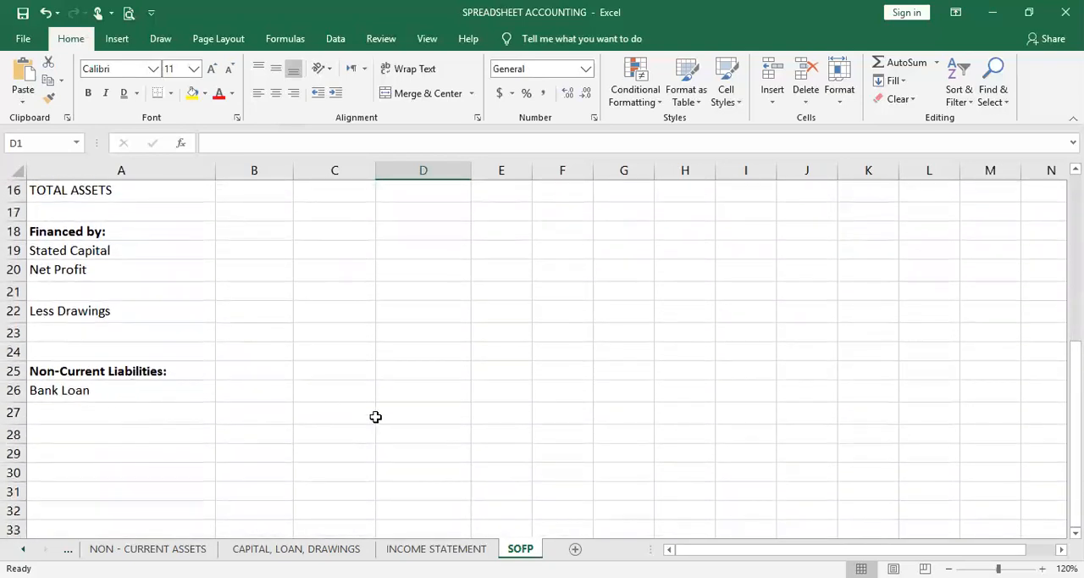
{"action": "scroll", "coordinate": [375, 417], "scroll_direction": "down", "scroll_amount": 1}
{"action": "scroll", "coordinate": [376, 416], "scroll_direction": "up", "scroll_amount": 6}
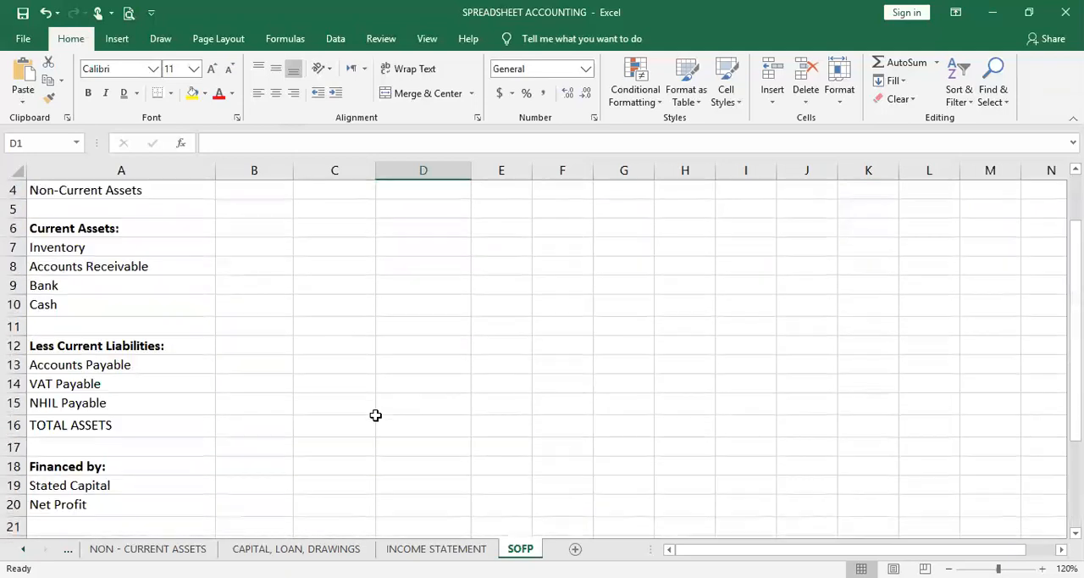
Link the Non-Current Assets amount in D4 to the total balance in E16 of the NON - CURRENT ASSETS sheet
{"action": "left_click", "coordinate": [400, 252]}
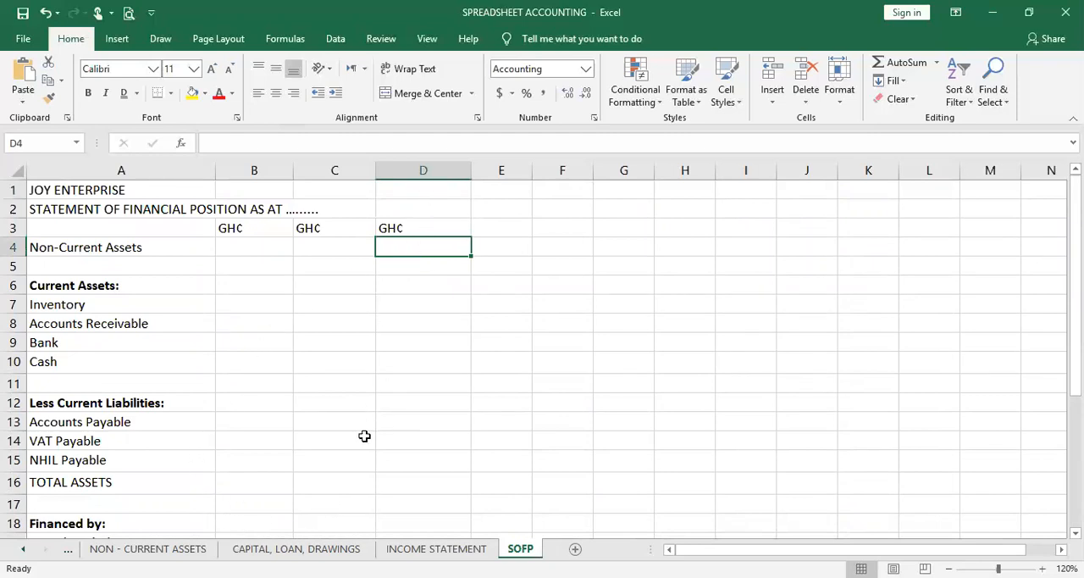
{"action": "left_click", "coordinate": [146, 551]}
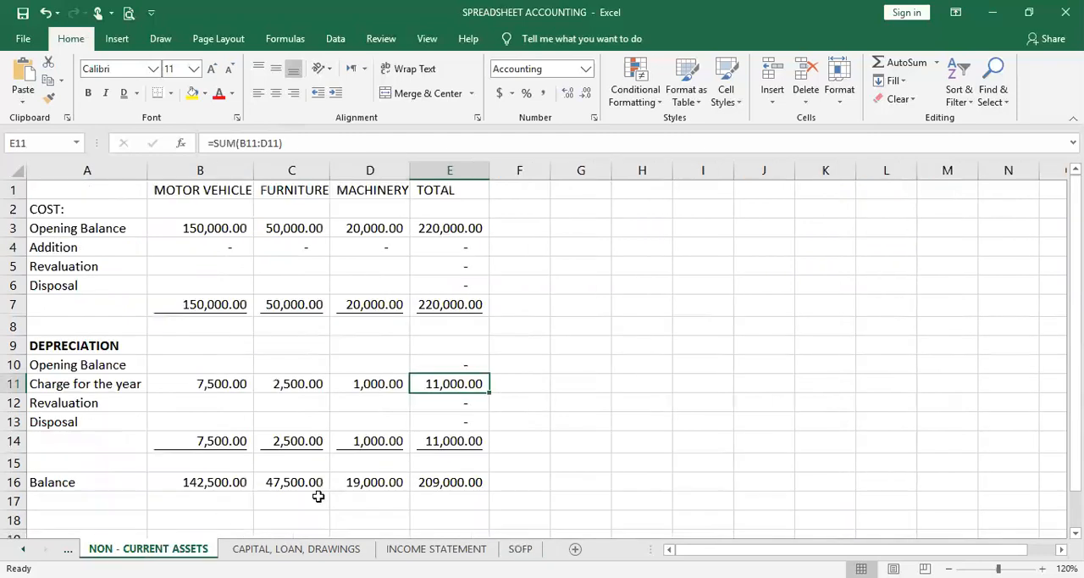
{"action": "left_click", "coordinate": [480, 500]}
{"action": "left_click", "coordinate": [476, 480]}
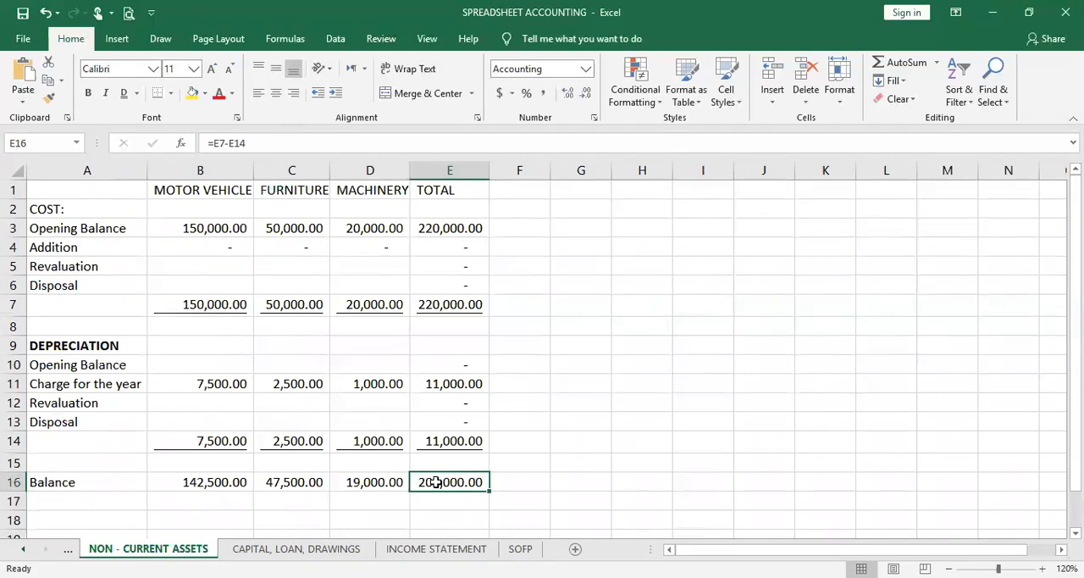
{"action": "left_click", "coordinate": [520, 549]}
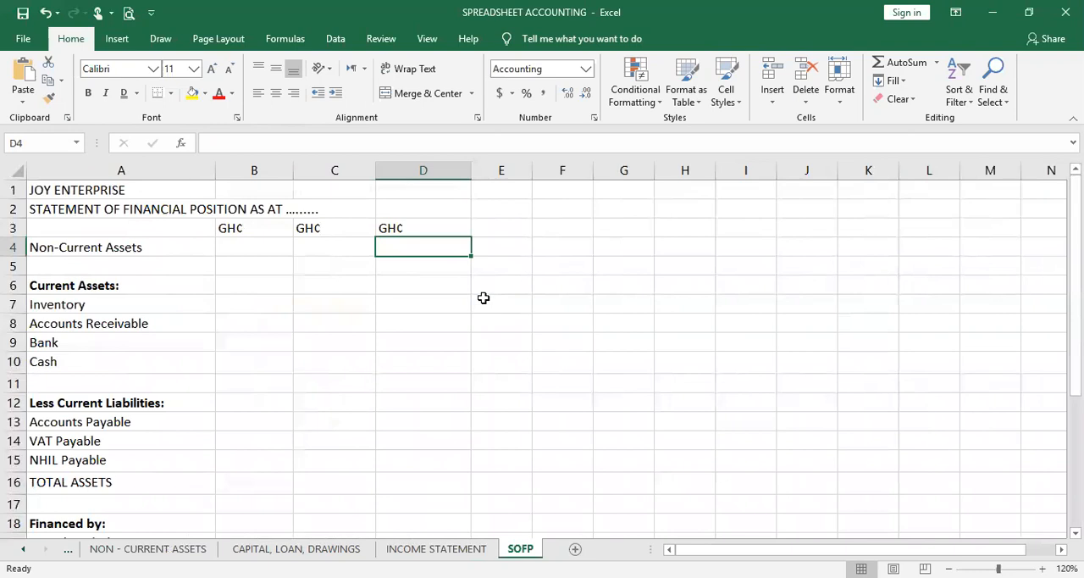
{"action": "type", "text": "="}
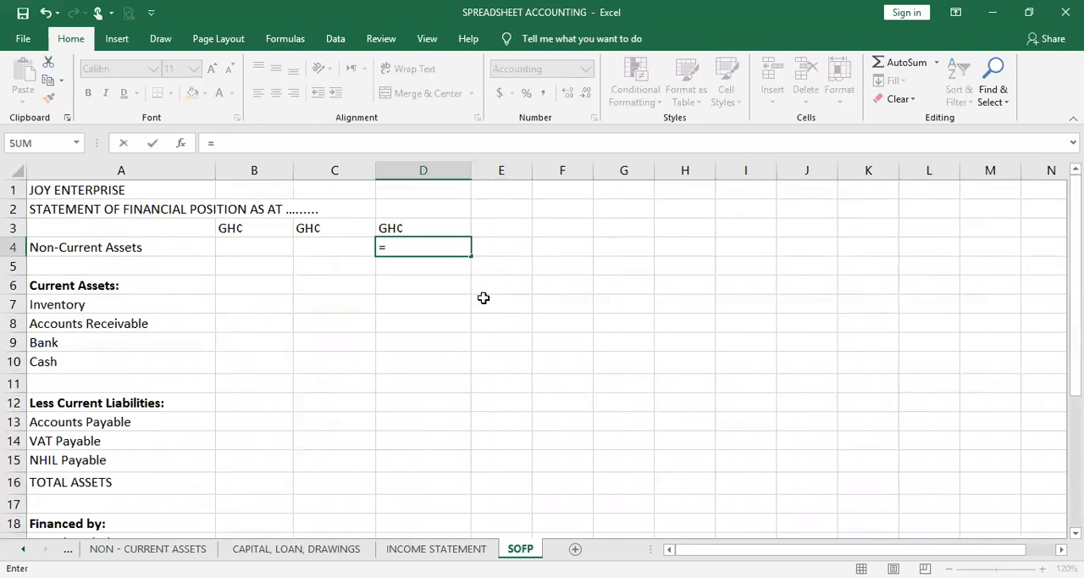
{"action": "left_click", "coordinate": [144, 546]}
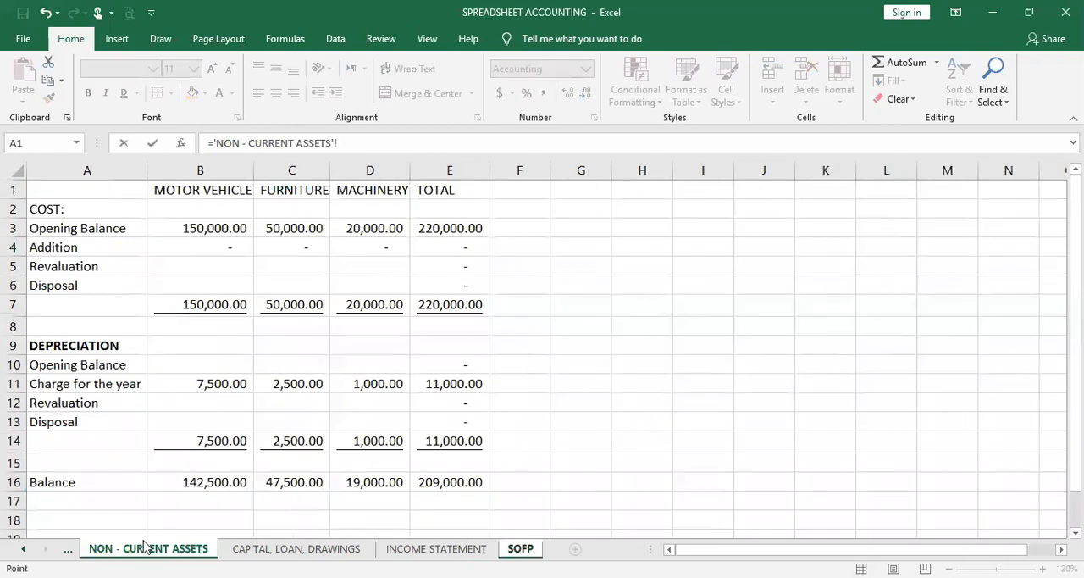
{"action": "left_click", "coordinate": [425, 480]}
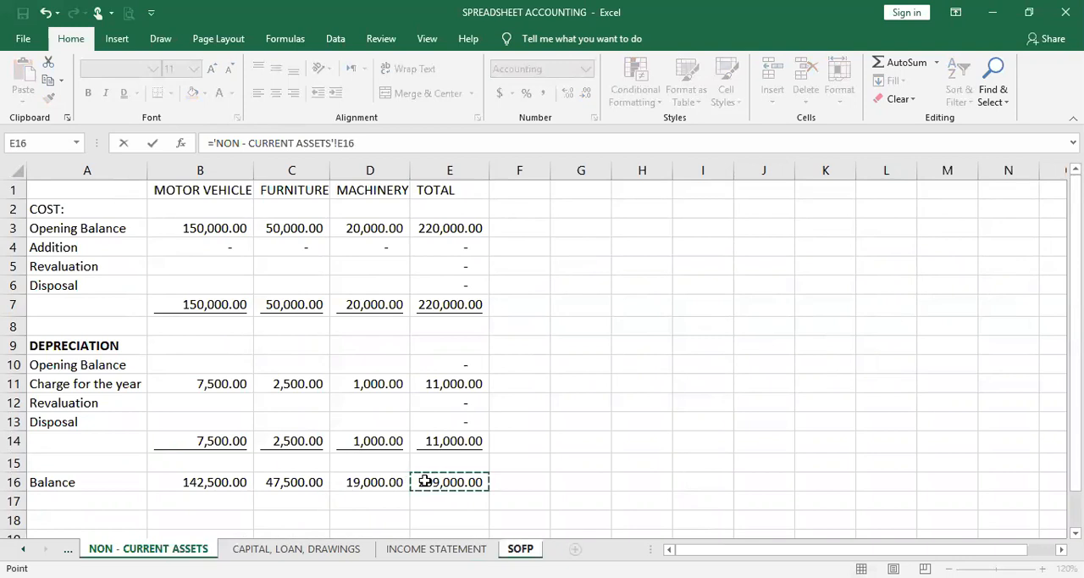
{"action": "key", "text": "Return"}
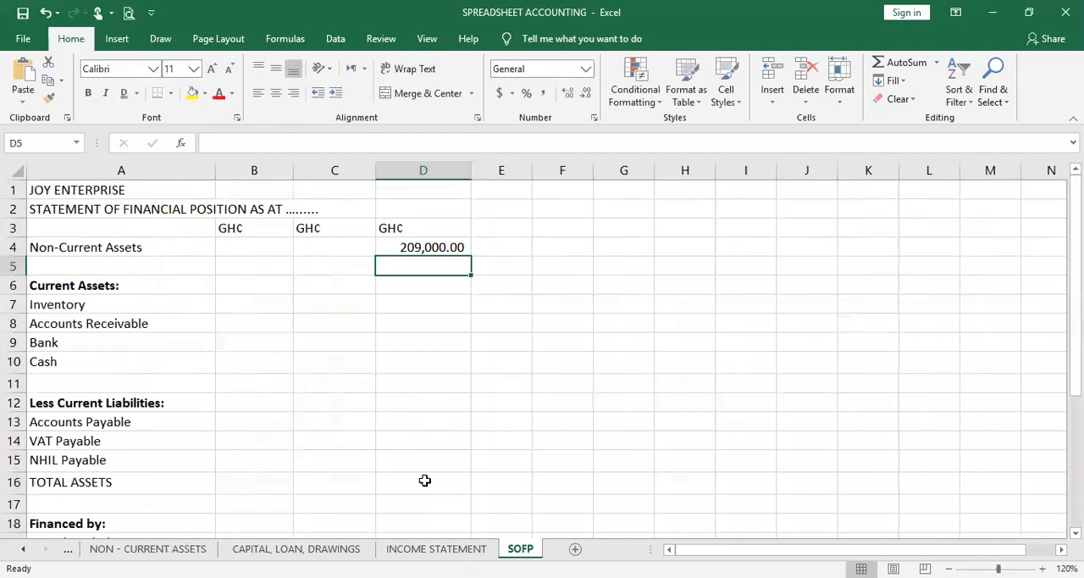
Link the Inventory amount in C7 of the SOFP sheet to the closing inventory in B11 of the INCOME STATEMENT sheet
{"action": "left_click", "coordinate": [309, 304]}
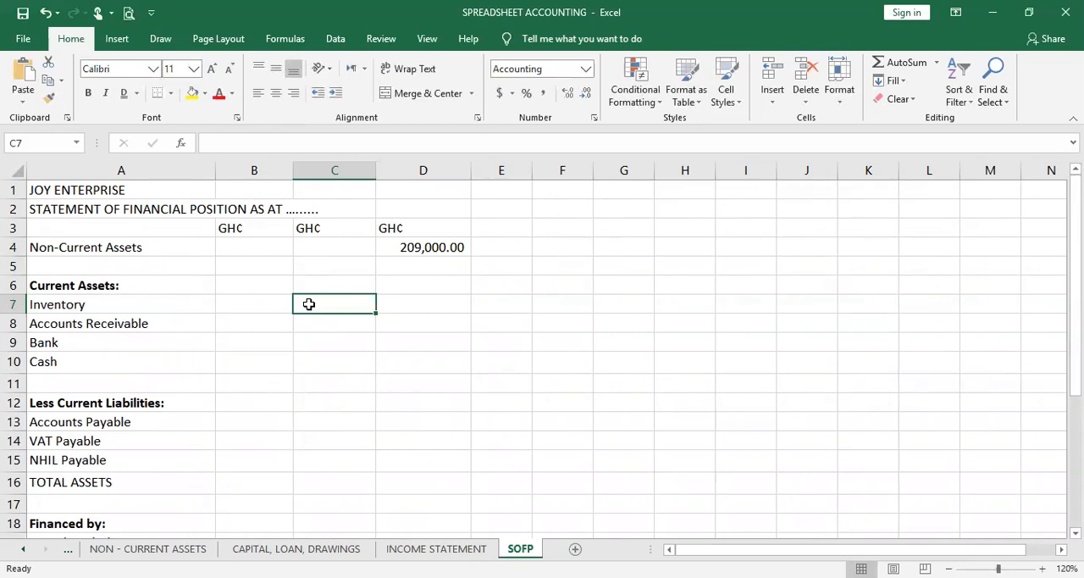
{"action": "left_click", "coordinate": [398, 549]}
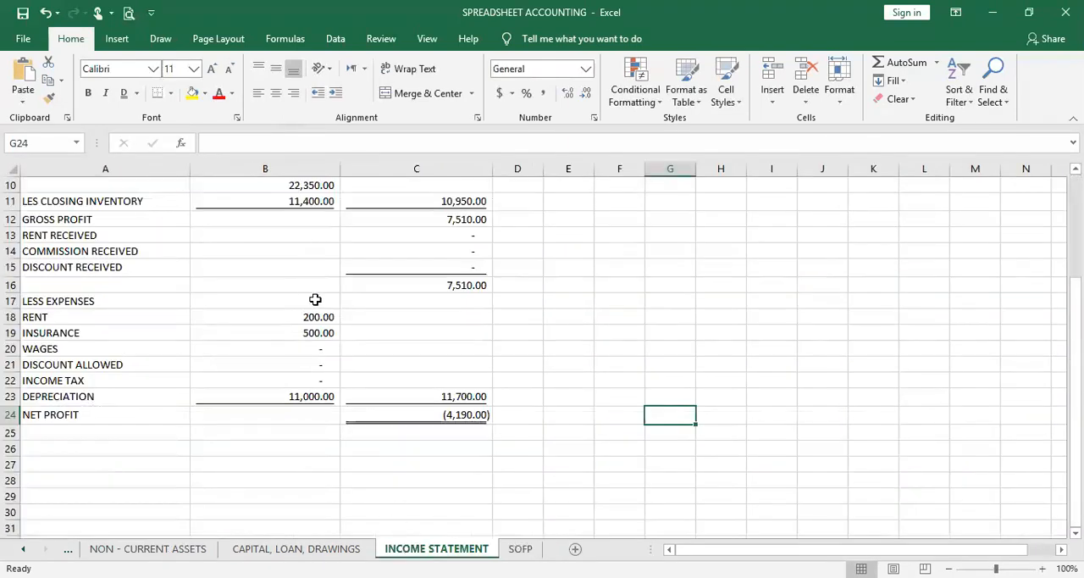
{"action": "scroll", "coordinate": [316, 299], "scroll_direction": "up", "scroll_amount": 3}
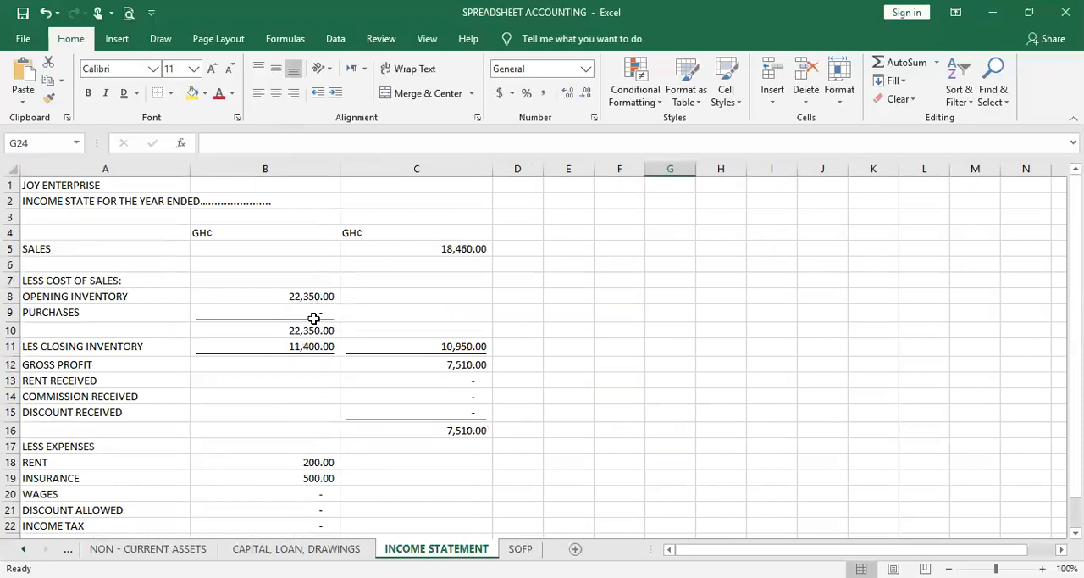
{"action": "left_click", "coordinate": [316, 298]}
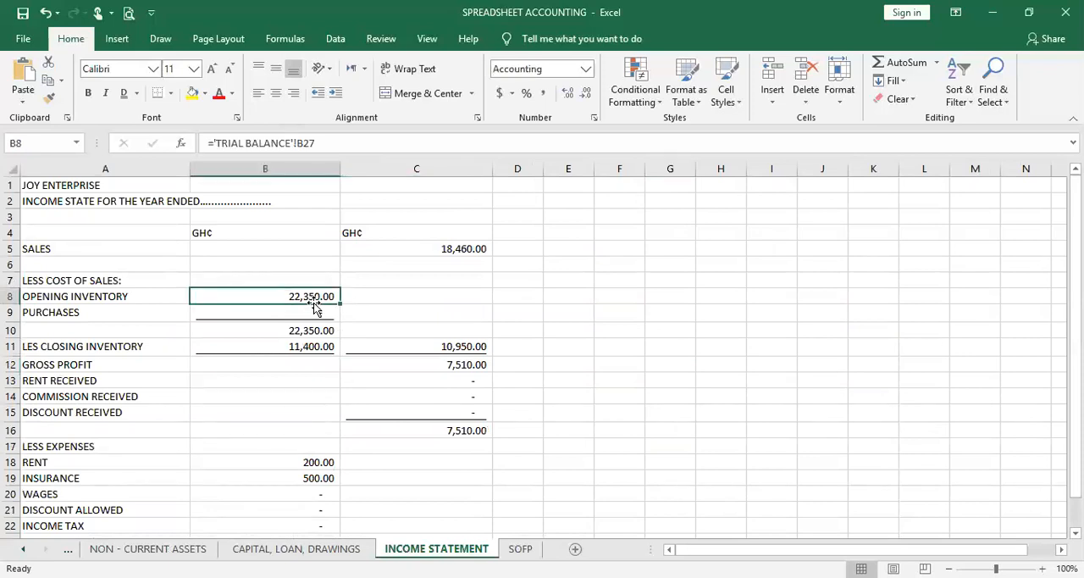
{"action": "left_click", "coordinate": [305, 350]}
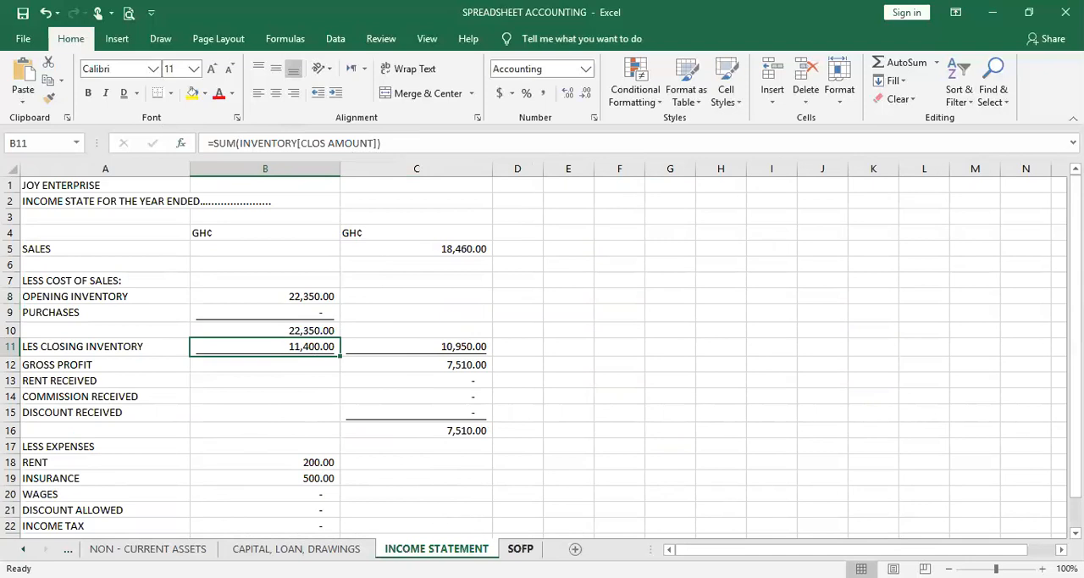
{"action": "left_click", "coordinate": [508, 547]}
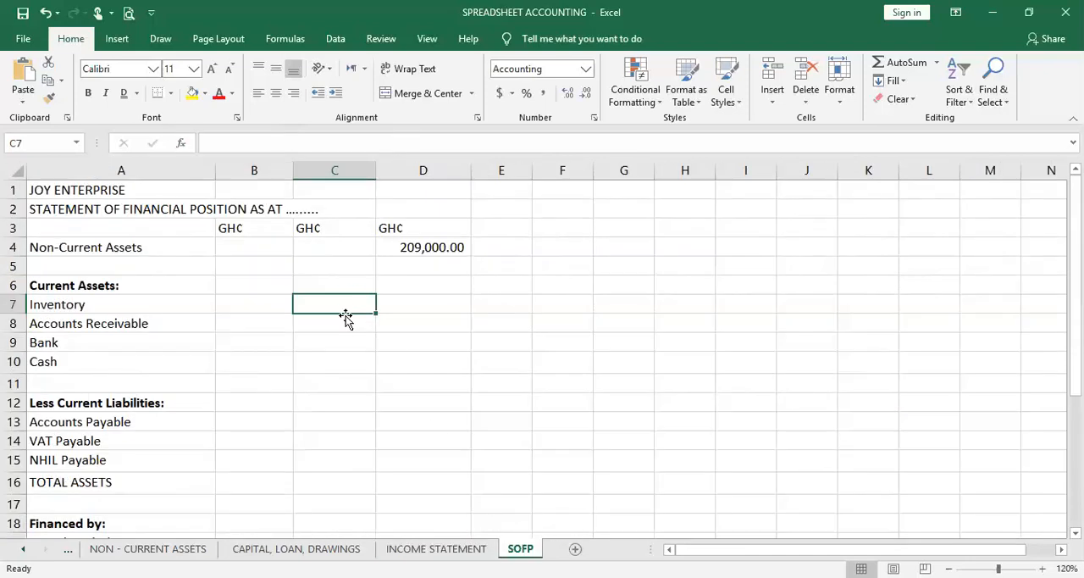
{"action": "type", "text": "="}
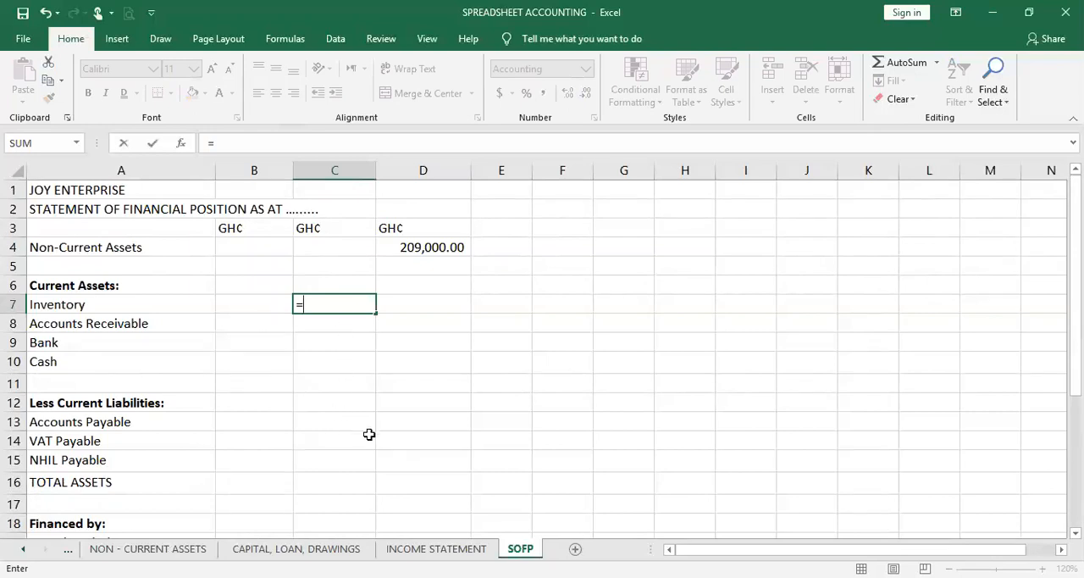
{"action": "left_click", "coordinate": [406, 544]}
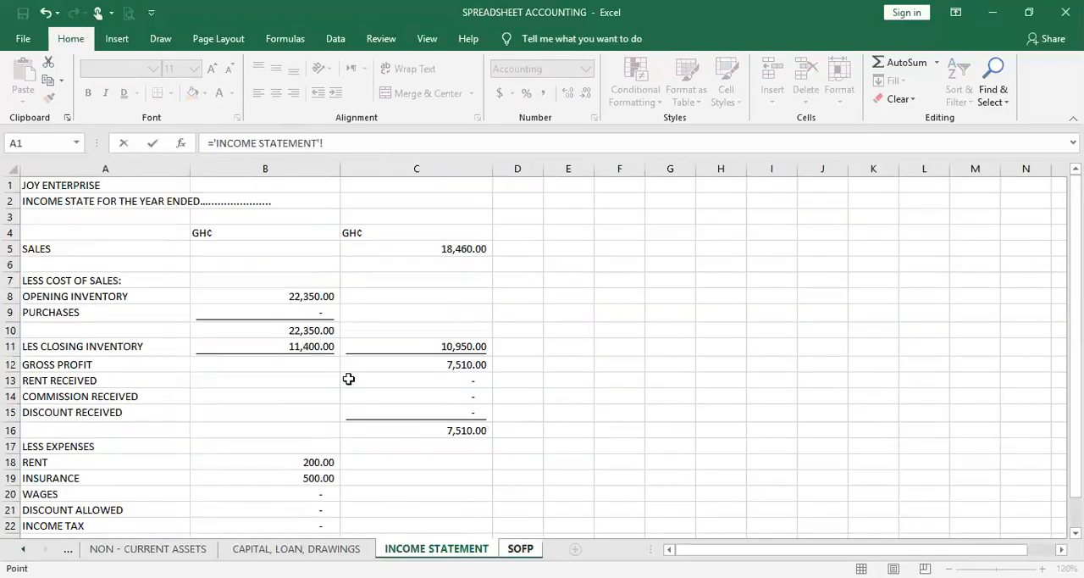
{"action": "left_click", "coordinate": [312, 348]}
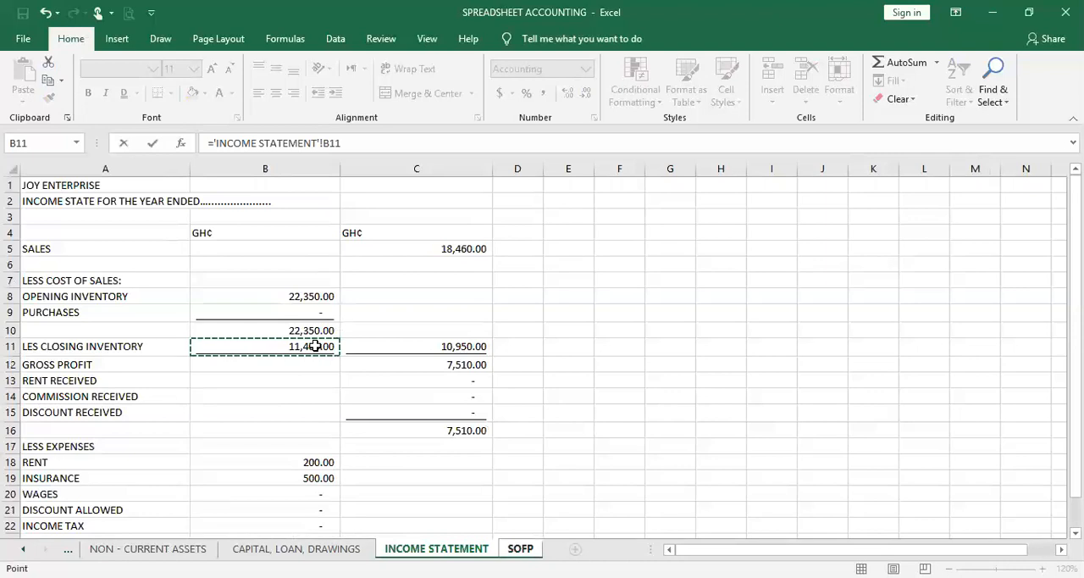
{"action": "key", "text": "Return"}
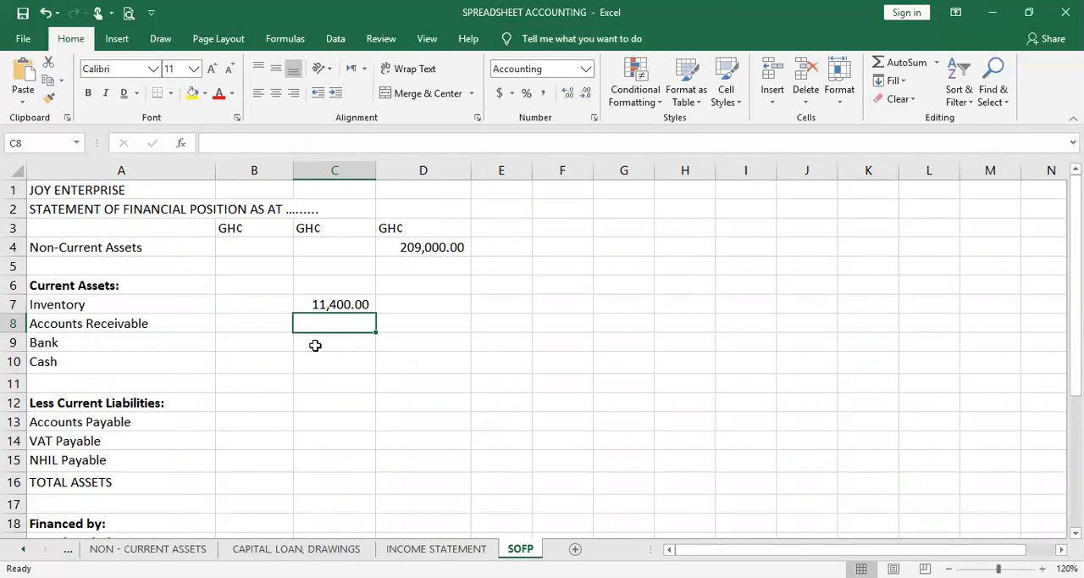
Link the Accounts Receivable amount in C8 to the Accounts Receivable debit in B25 of the TRIAL BALANCE sheet
{"action": "type", "text": "="}
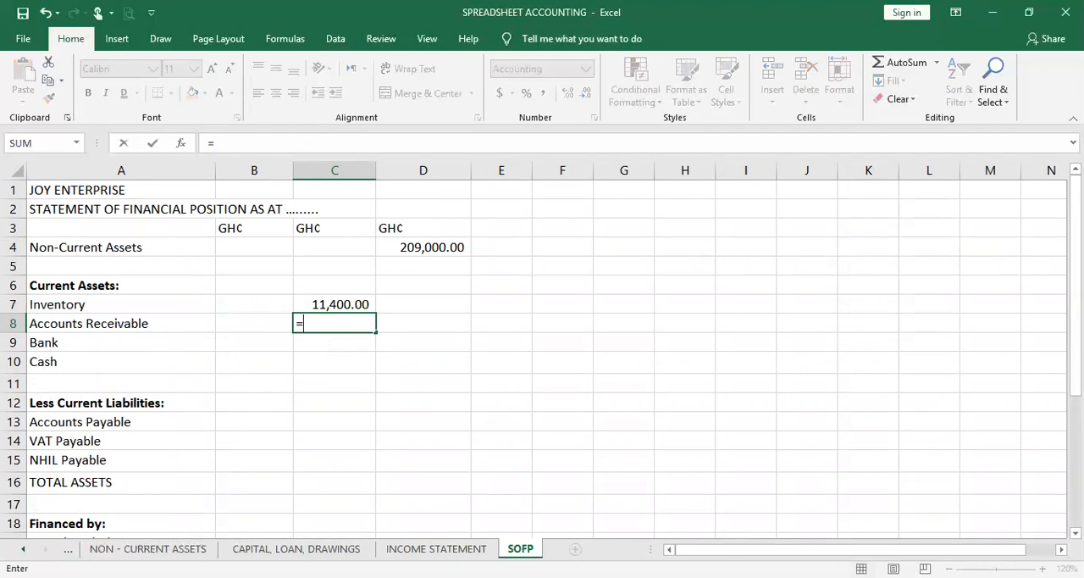
{"action": "left_click", "coordinate": [68, 550]}
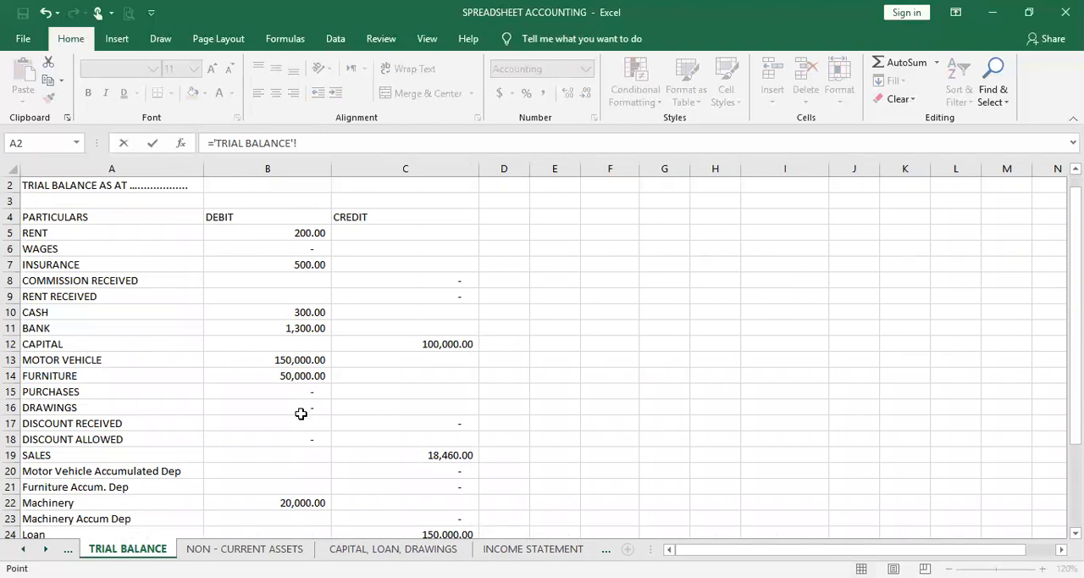
{"action": "scroll", "coordinate": [318, 435], "scroll_direction": "down", "scroll_amount": 2}
{"action": "left_click", "coordinate": [311, 459]}
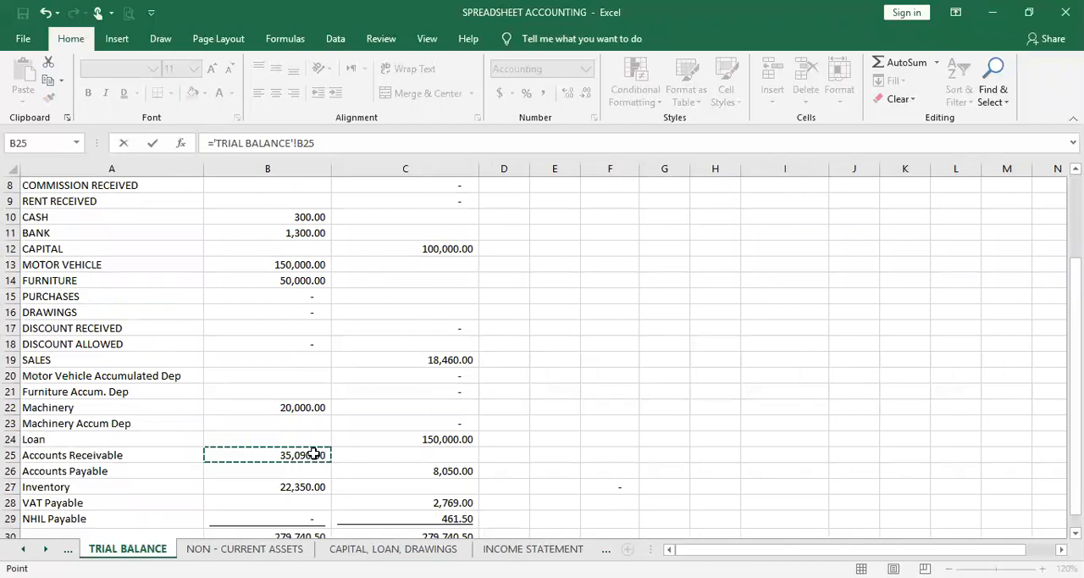
{"action": "key", "text": "Return"}
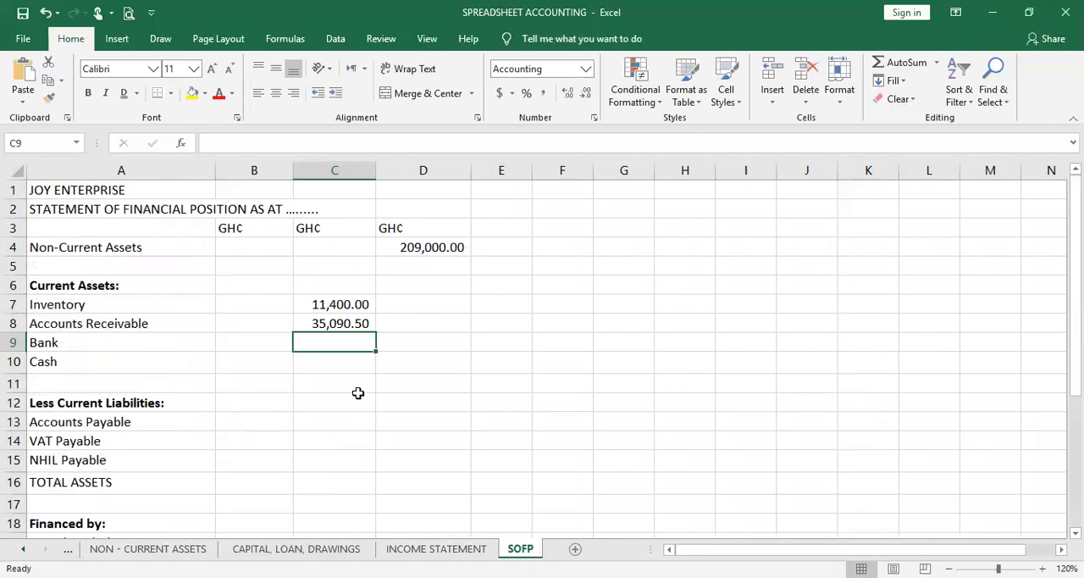
Link the Bank amount in C9 to the Bank debit in B11 of the TRIAL BALANCE sheet
{"action": "type", "text": "="}
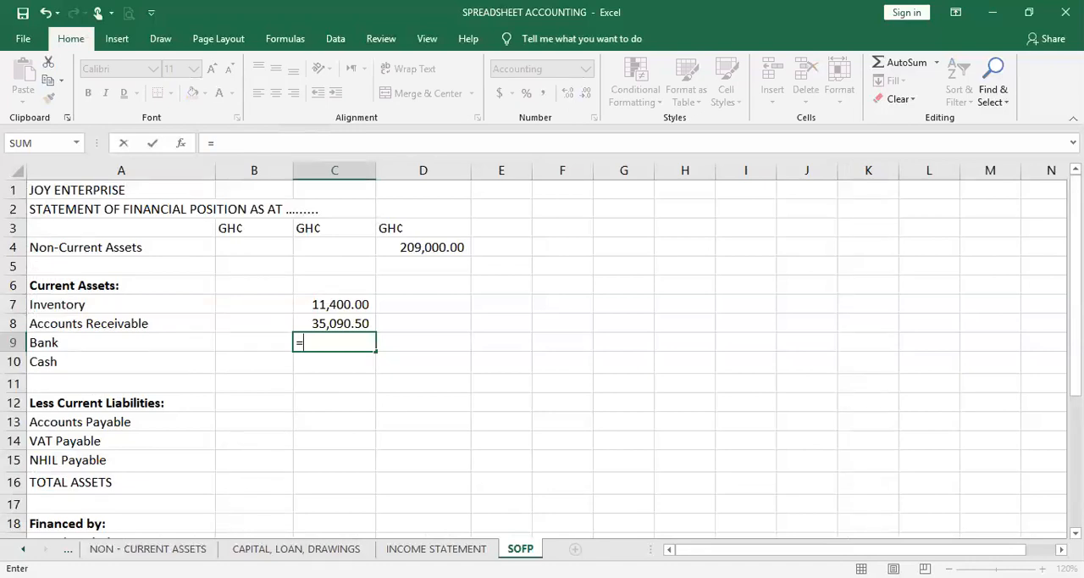
{"action": "left_click", "coordinate": [68, 548]}
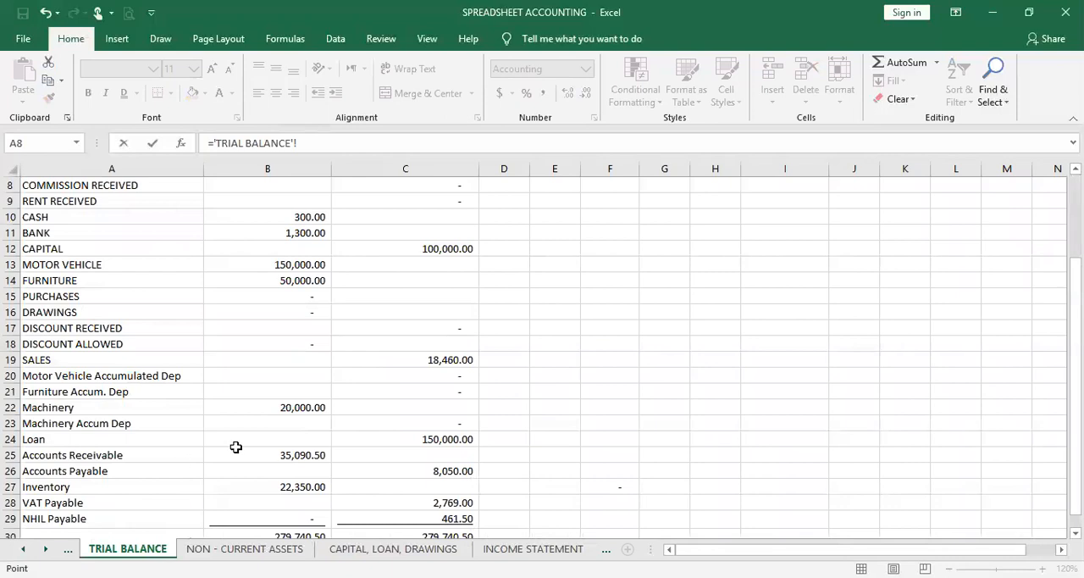
{"action": "left_click", "coordinate": [291, 230]}
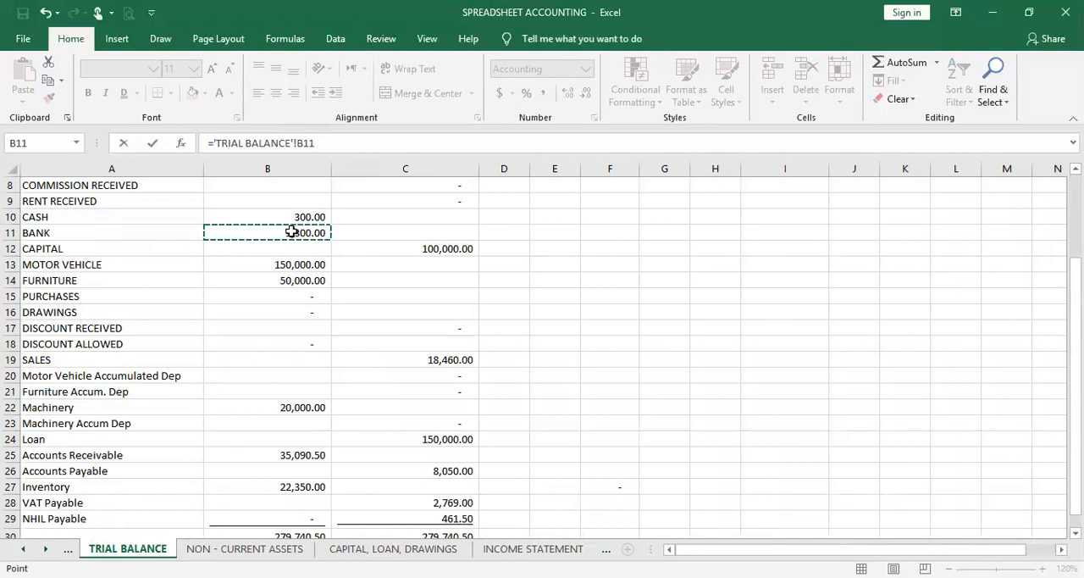
{"action": "key", "text": "Return"}
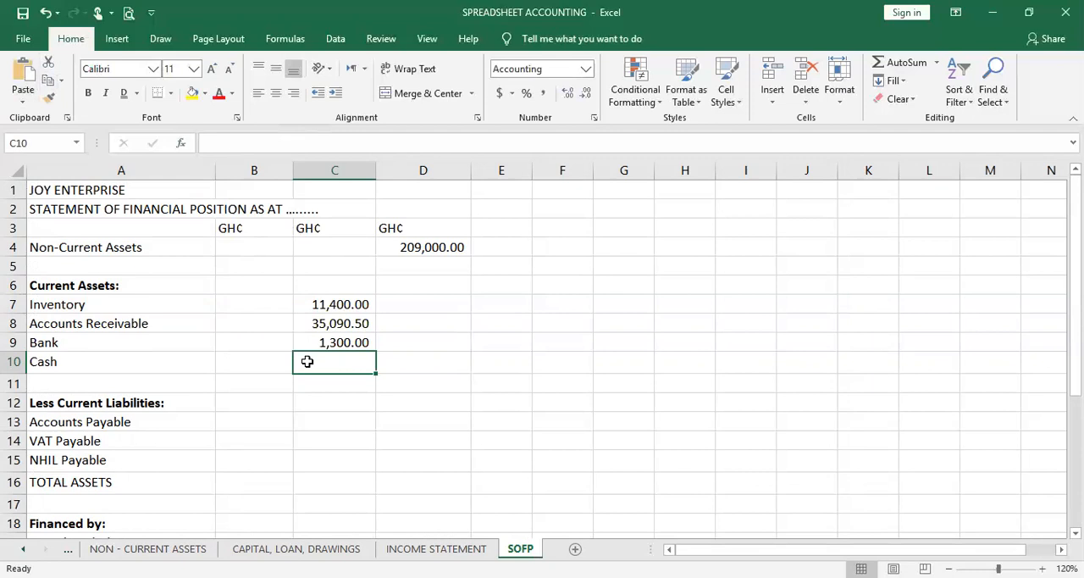
Link the Cash amount in C10 to the Cash debit in B10 of the TRIAL BALANCE sheet
{"action": "type", "text": "="}
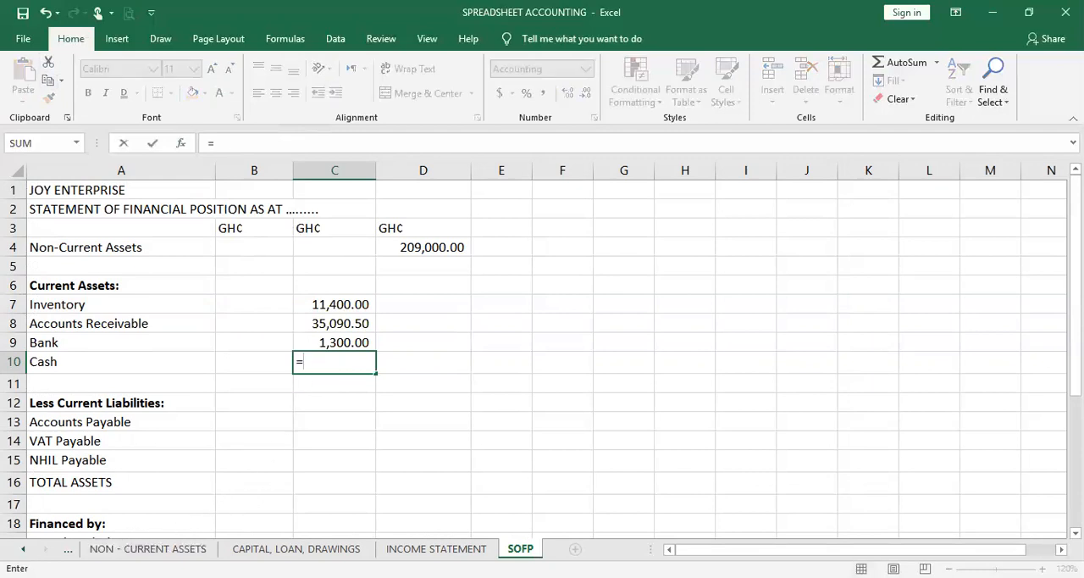
{"action": "left_click", "coordinate": [67, 549]}
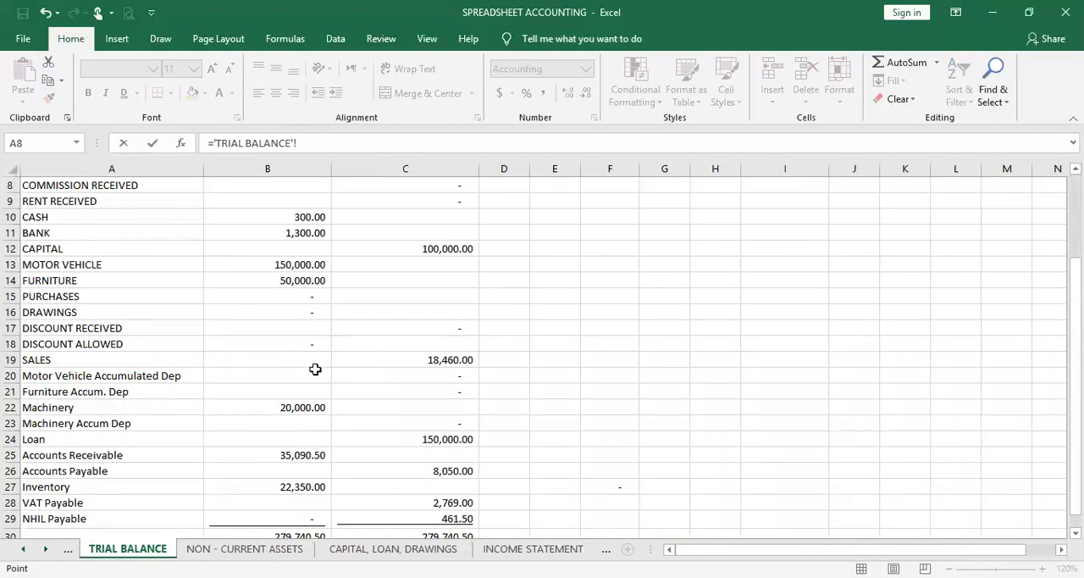
{"action": "left_click", "coordinate": [313, 217]}
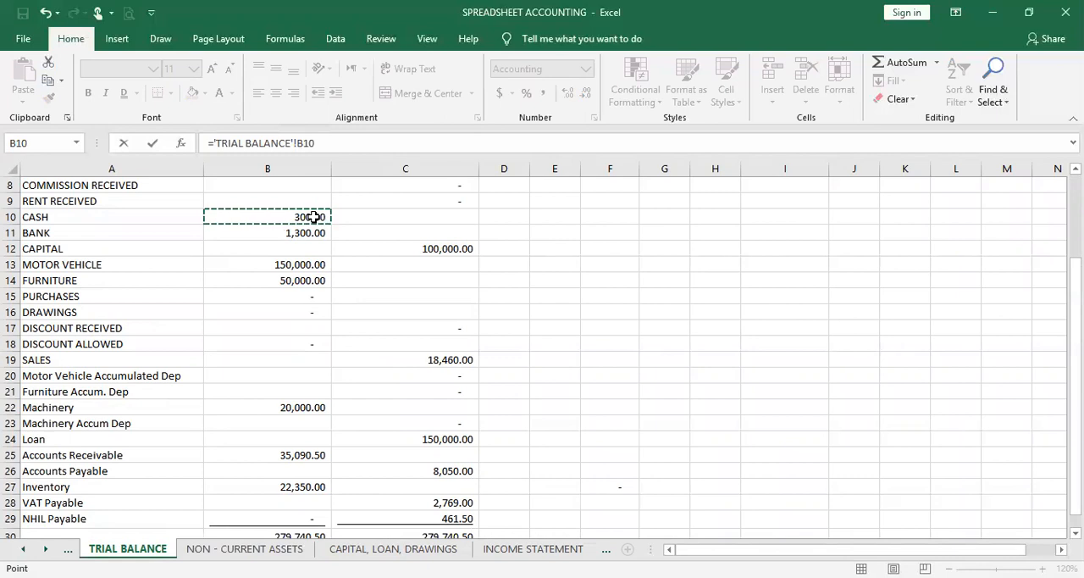
{"action": "key", "text": "Return"}
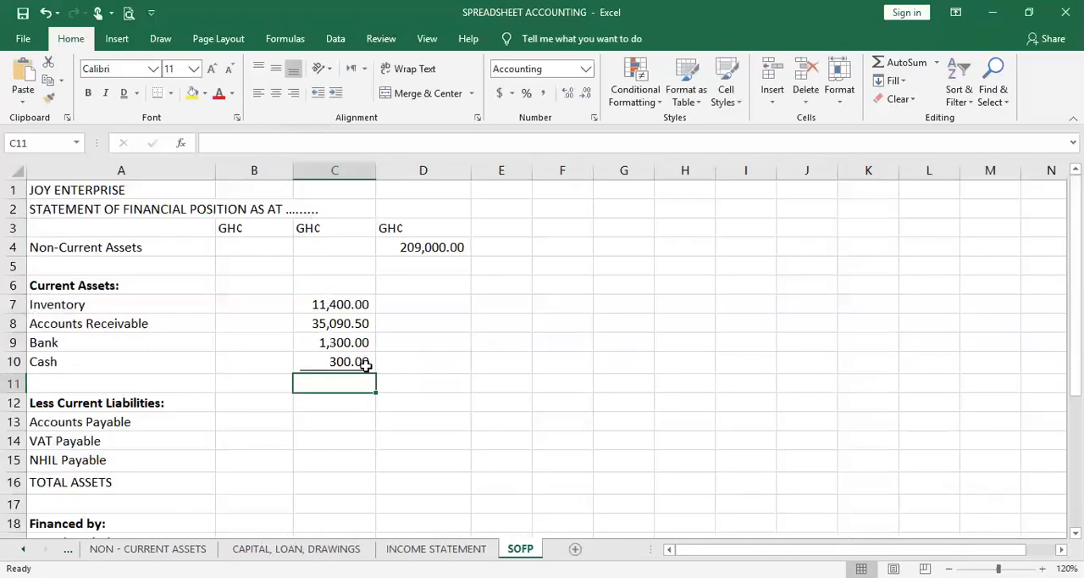
Total the current assets from Inventory to Cash in C11 with AutoSum over C7:C11
{"action": "left_click", "coordinate": [360, 365]}
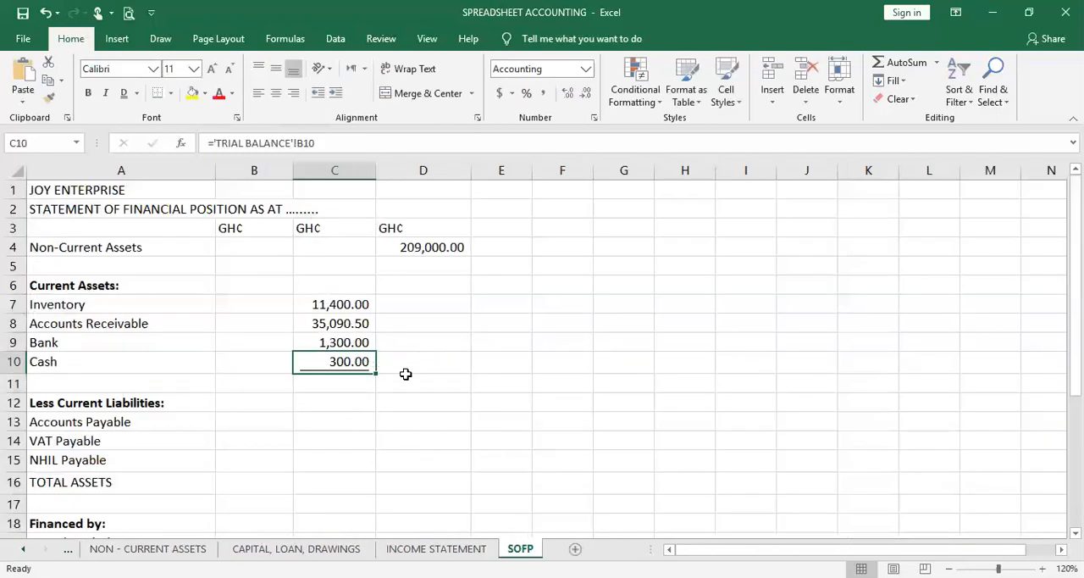
{"action": "left_click", "coordinate": [359, 389]}
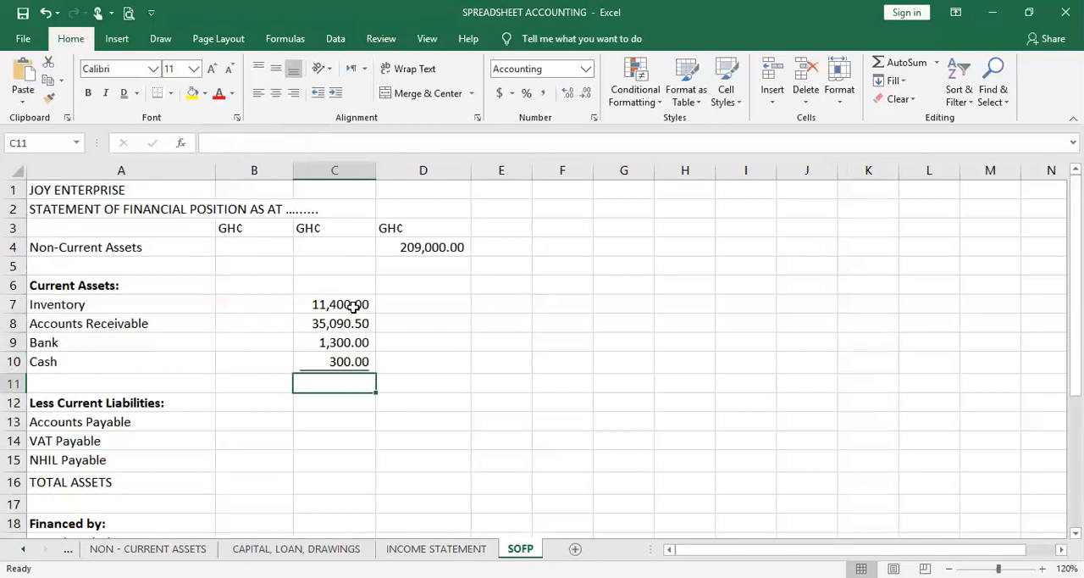
{"action": "left_click", "coordinate": [354, 307]}
{"action": "left_click_drag", "start_coordinate": [354, 308], "coordinate": [341, 383]}
{"action": "left_click", "coordinate": [894, 63]}
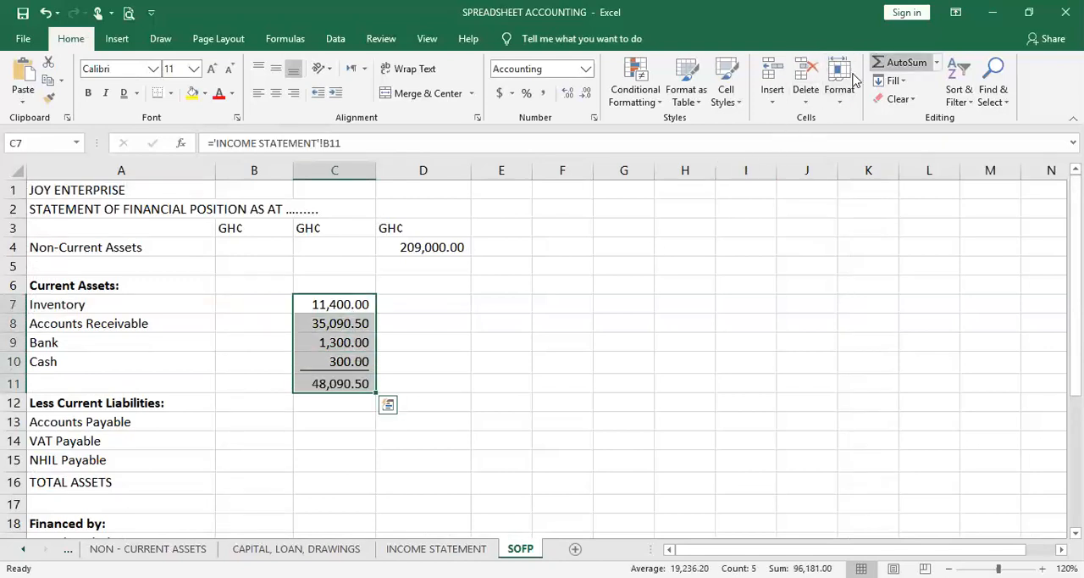
{"action": "left_click", "coordinate": [449, 420]}
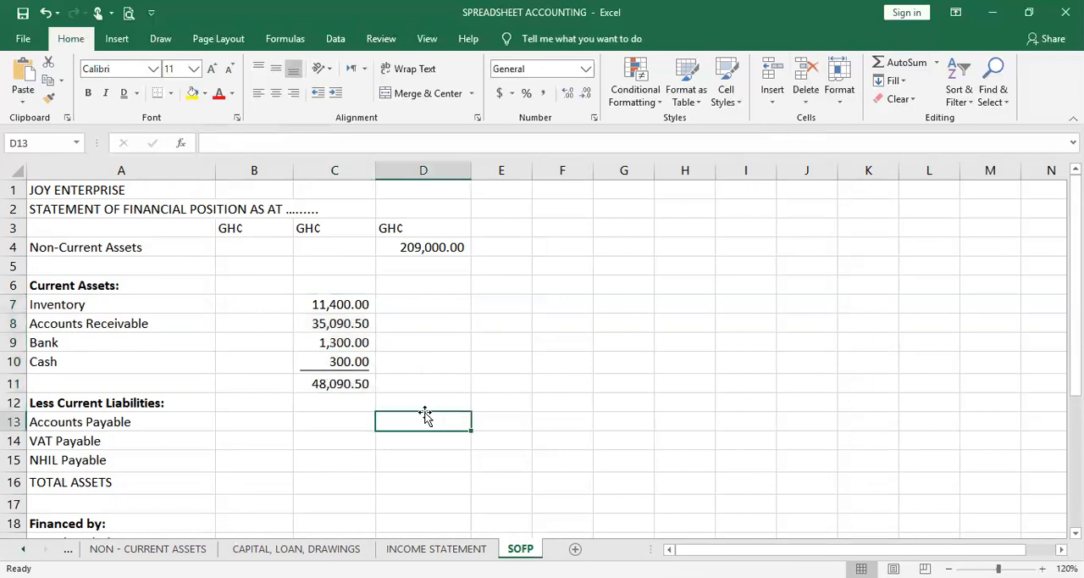
Link the Accounts Payable amount in B13 to the Accounts Payable credit in C26 of the TRIAL BALANCE sheet
{"action": "left_click", "coordinate": [245, 417]}
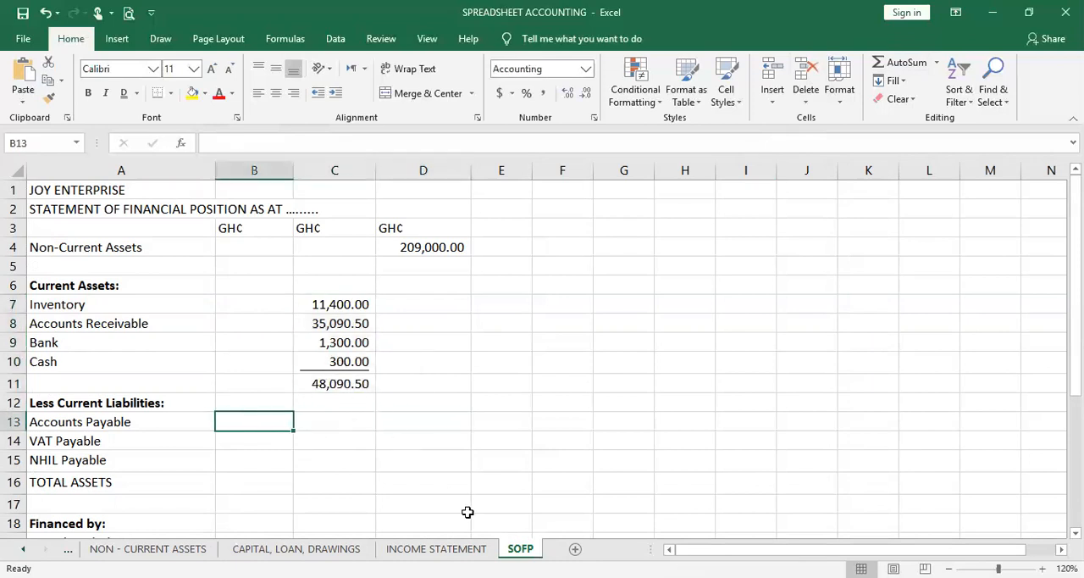
{"action": "scroll", "coordinate": [455, 453], "scroll_direction": "down", "scroll_amount": 1}
{"action": "scroll", "coordinate": [455, 453], "scroll_direction": "down", "scroll_amount": 1}
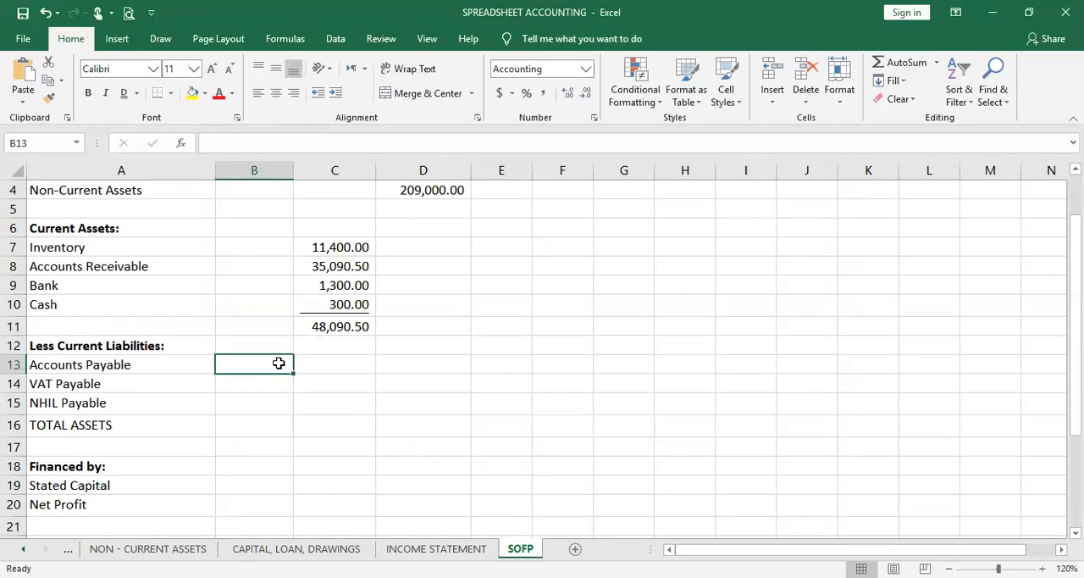
{"action": "type", "text": "="}
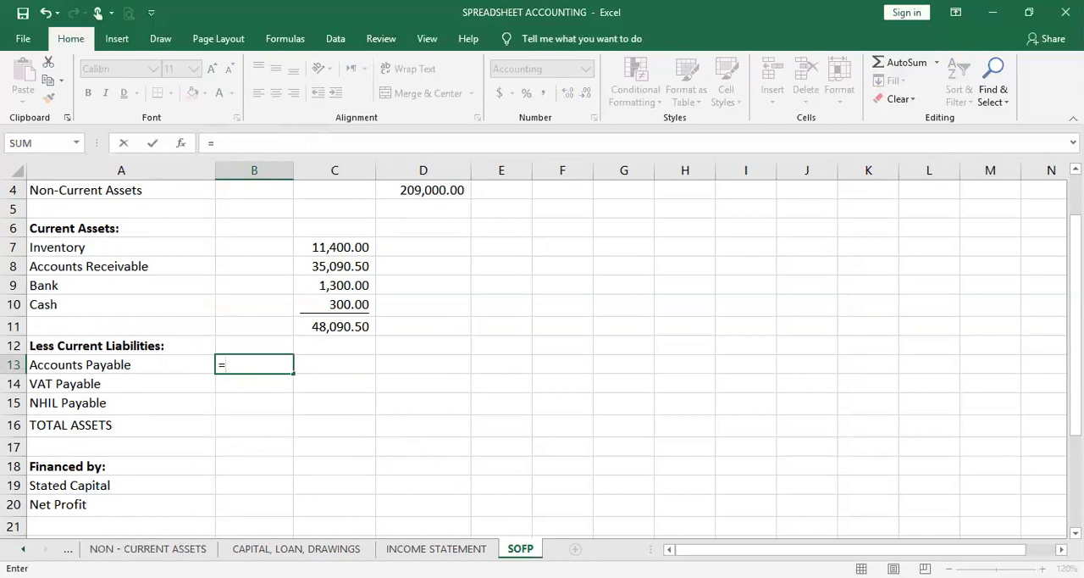
{"action": "left_click", "coordinate": [68, 548]}
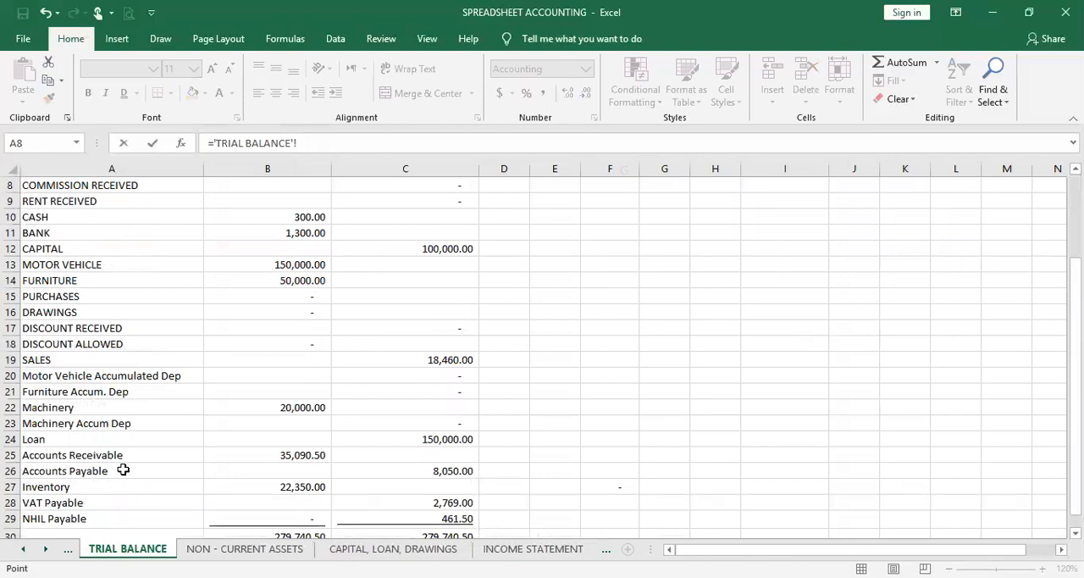
{"action": "left_click", "coordinate": [437, 470]}
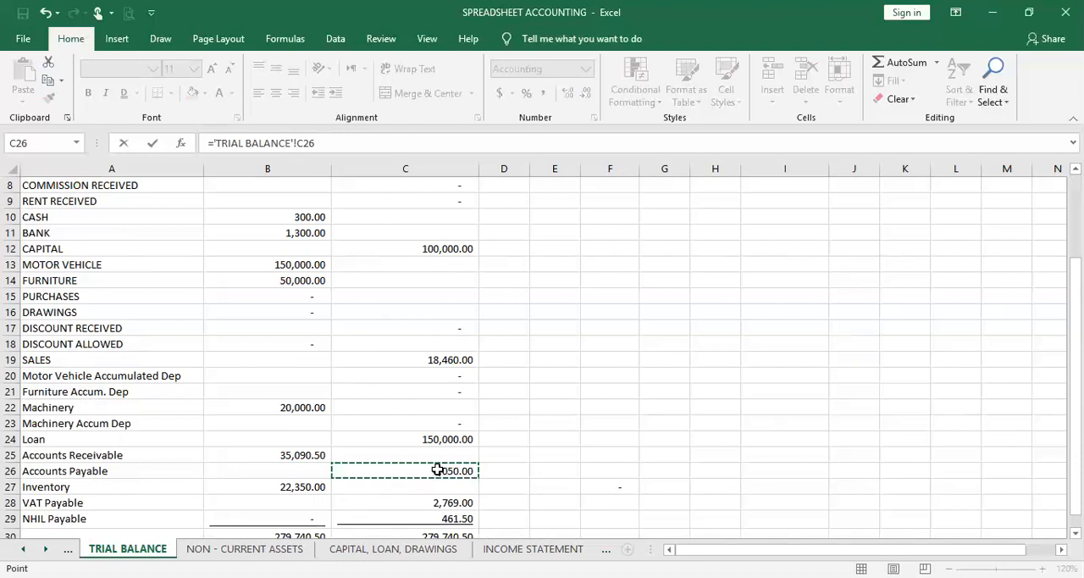
{"action": "key", "text": "Return"}
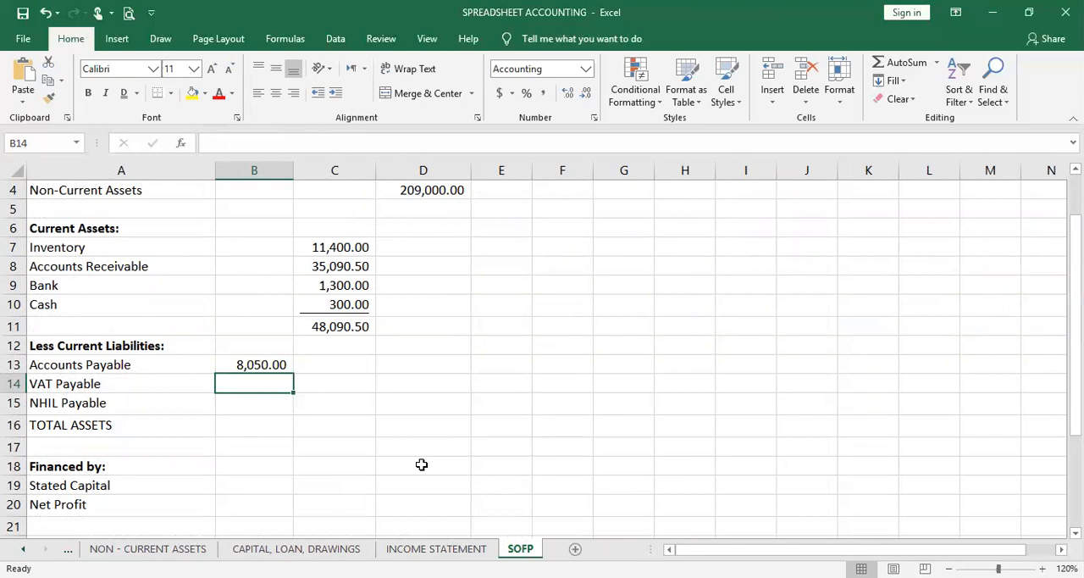
Link the VAT Payable amount in B14 to the VAT Payable credit in C28 of the TRIAL BALANCE sheet
{"action": "type", "text": "="}
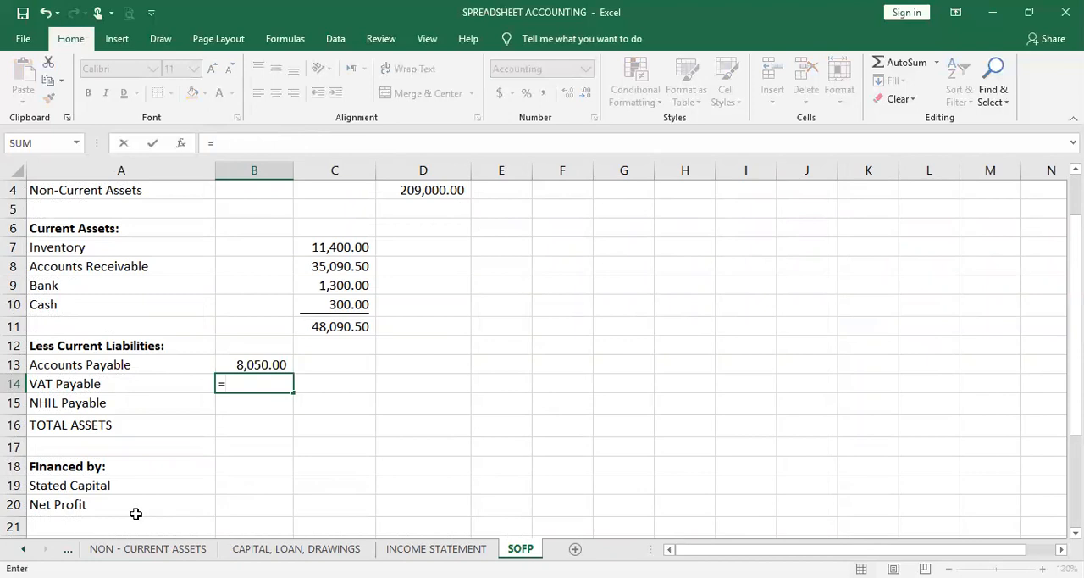
{"action": "left_click", "coordinate": [68, 549]}
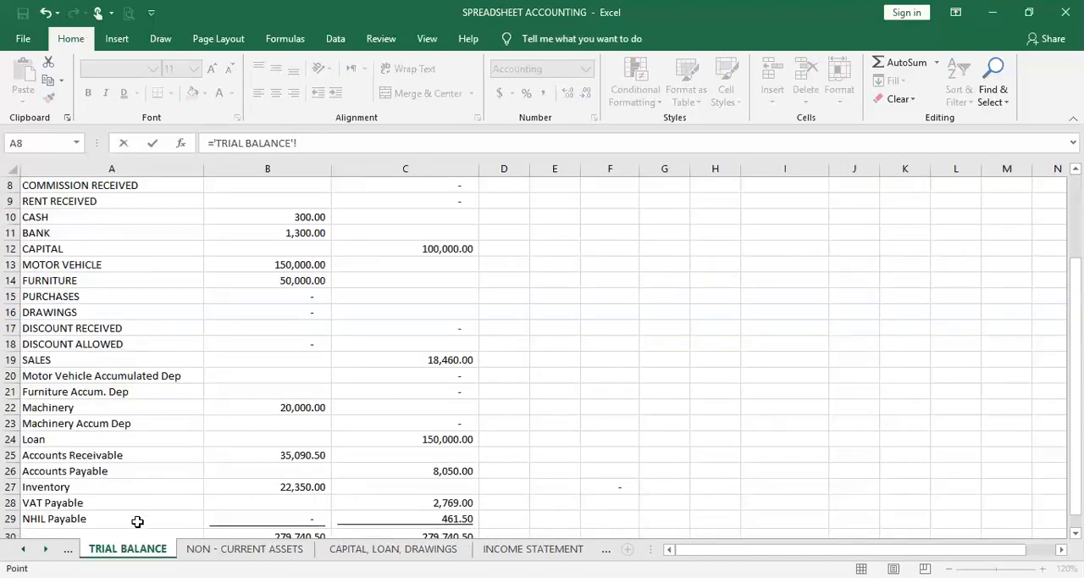
{"action": "left_click", "coordinate": [419, 507]}
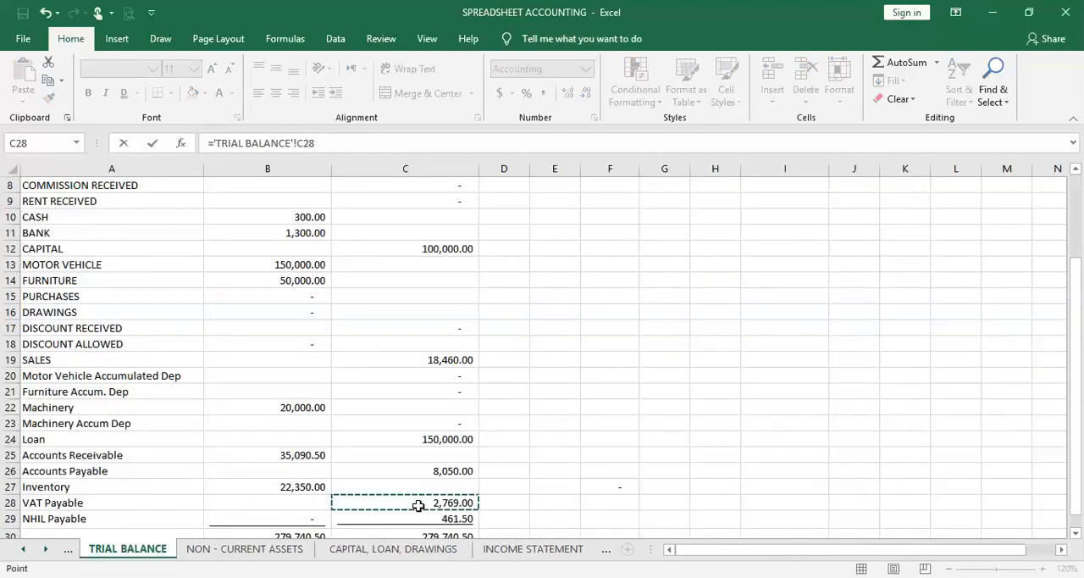
{"action": "key", "text": "Return"}
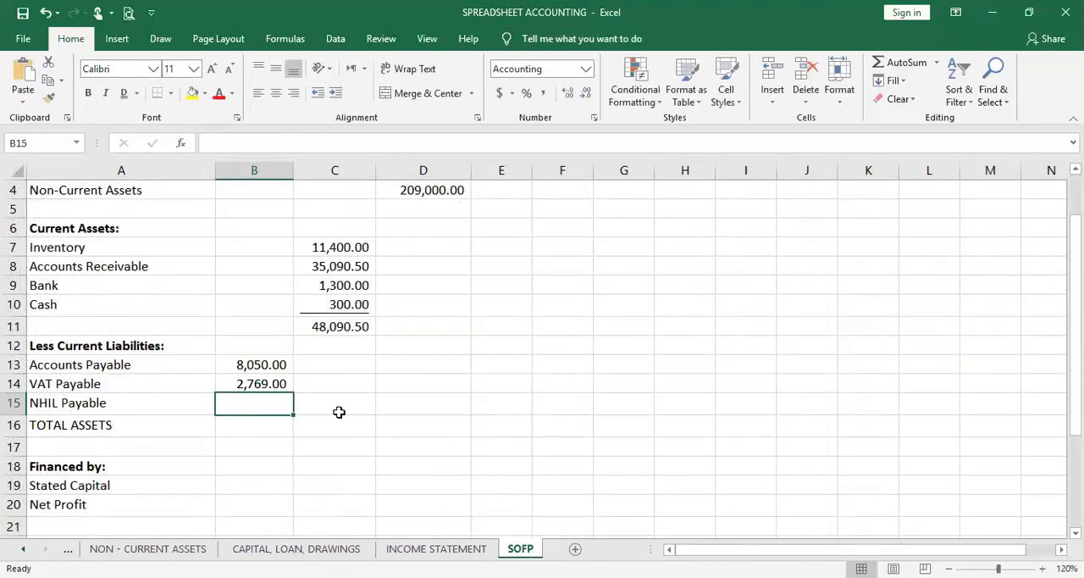
Link the NHIL Payable amount in B15 to the NHIL Payable credit in C29 of the TRIAL BALANCE sheet
{"action": "type", "text": "="}
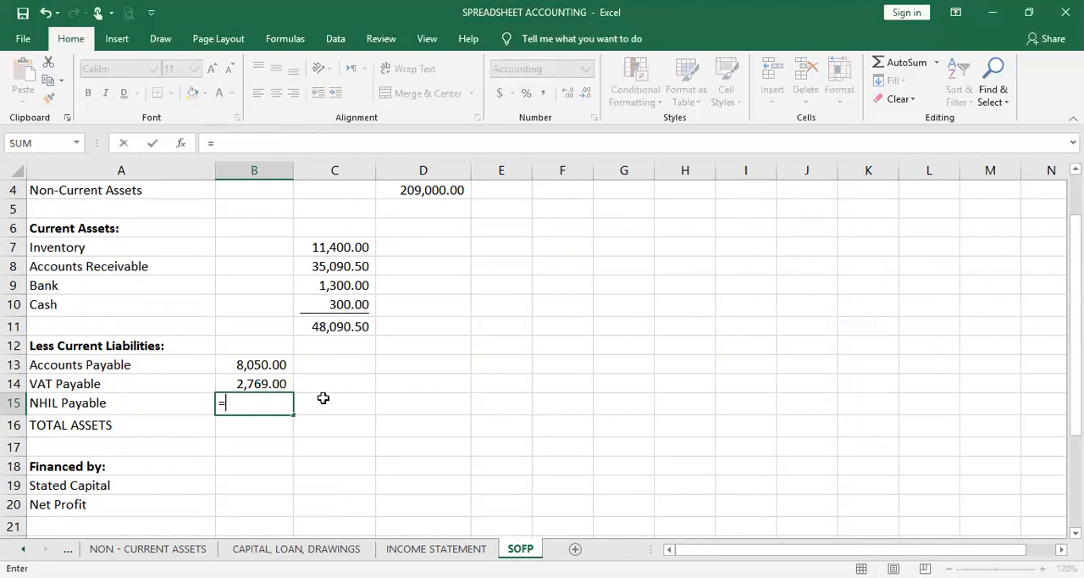
{"action": "left_click", "coordinate": [68, 552]}
{"action": "left_click", "coordinate": [68, 552]}
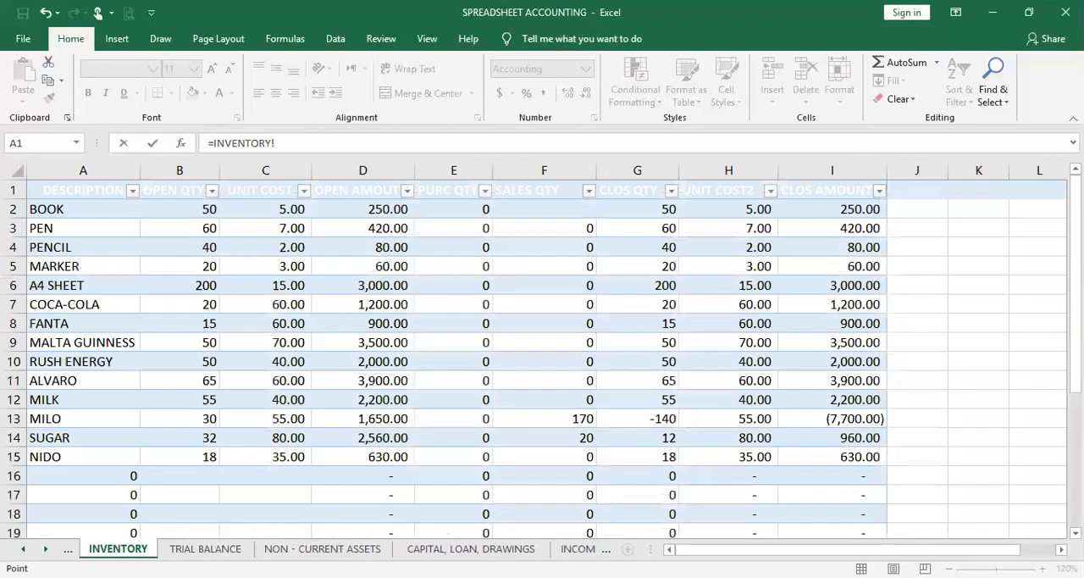
{"action": "left_click", "coordinate": [205, 549]}
{"action": "left_click", "coordinate": [437, 516]}
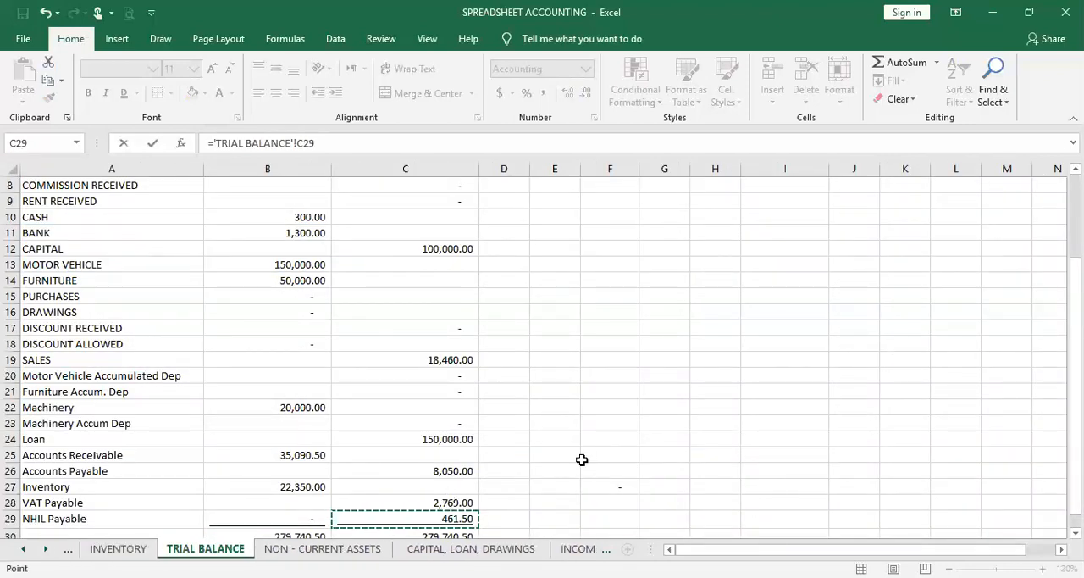
{"action": "key", "text": "Return"}
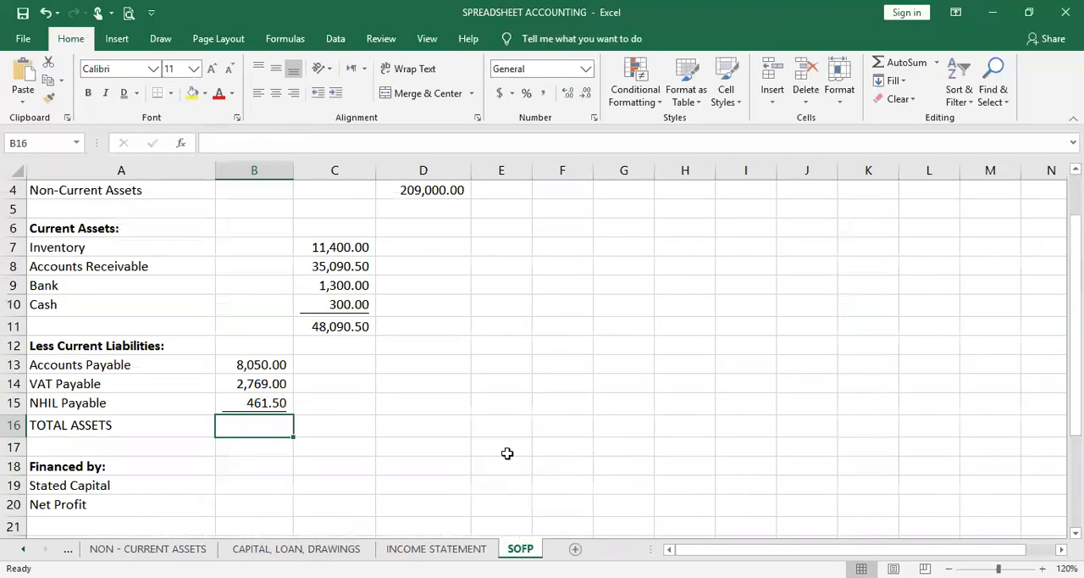
{"action": "left_click", "coordinate": [257, 402]}
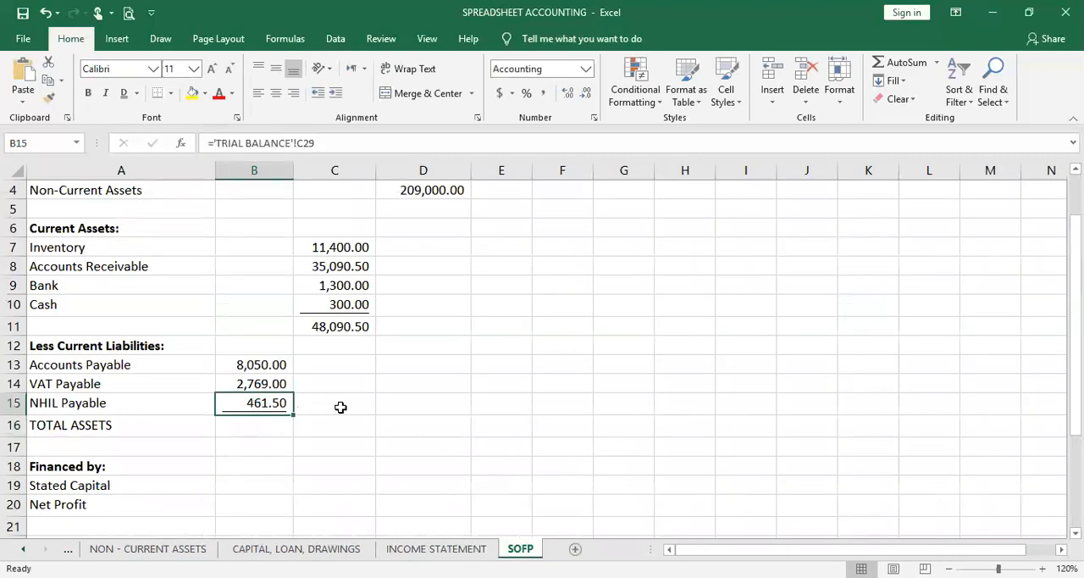
Total the current liabilities in C15 with a SUM formula over B13:B15
{"action": "left_click", "coordinate": [340, 407]}
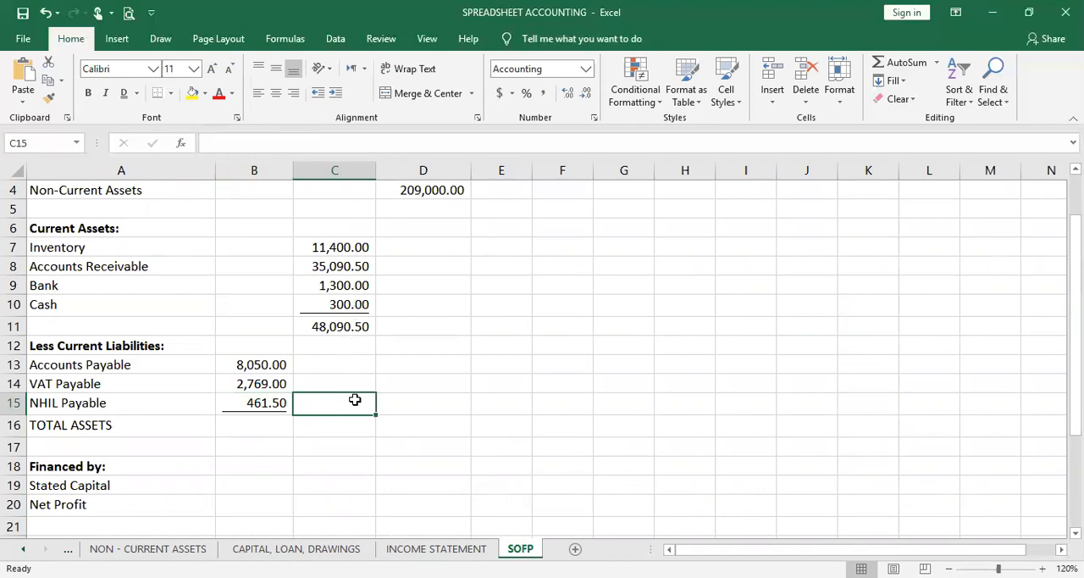
{"action": "type", "text": "=S"}
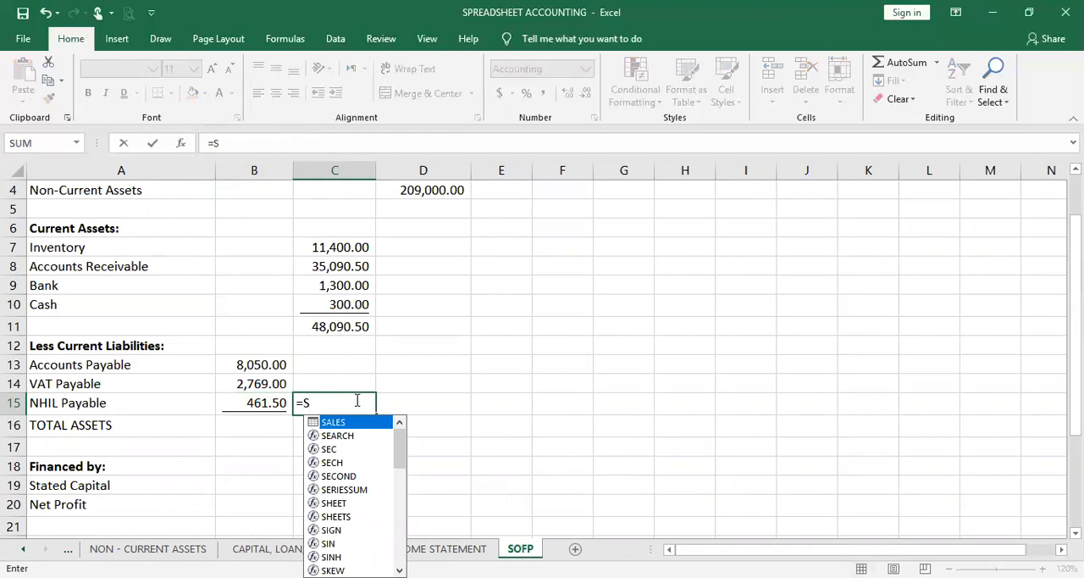
{"action": "type", "text": "UM("}
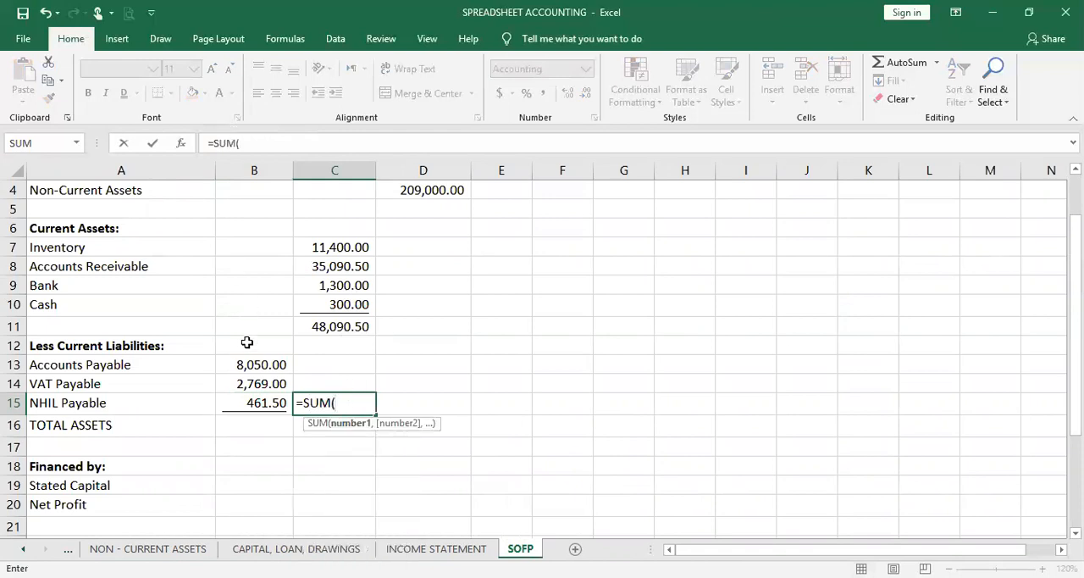
{"action": "left_click_drag", "start_coordinate": [243, 364], "coordinate": [246, 394]}
{"action": "key", "text": "Return"}
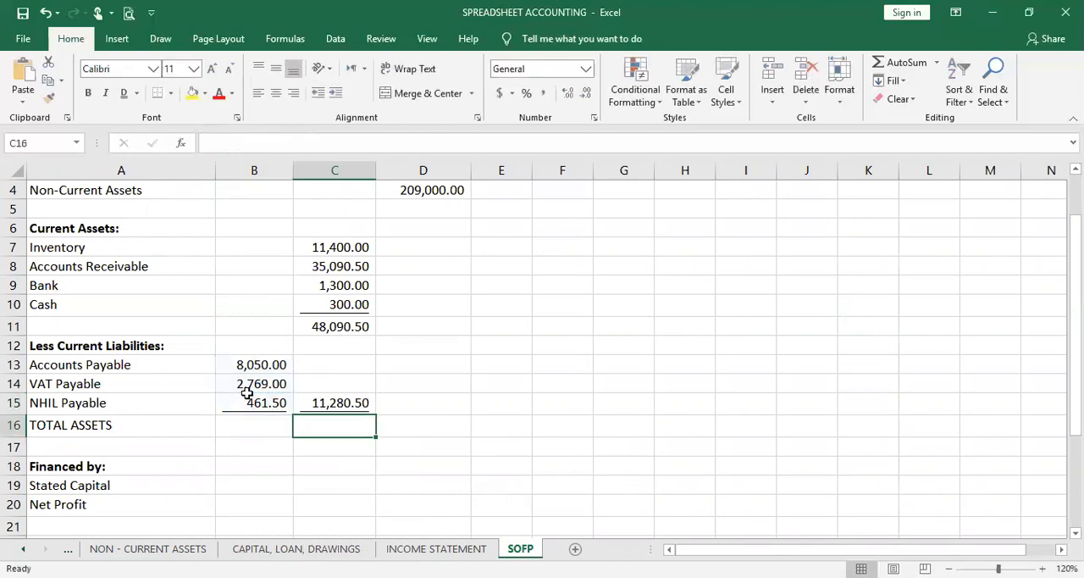
{"action": "left_click", "coordinate": [335, 404]}
Calculate net current assets in D15 by subtracting total current liabilities from total current assets with =C11-C15
{"action": "left_click", "coordinate": [424, 401]}
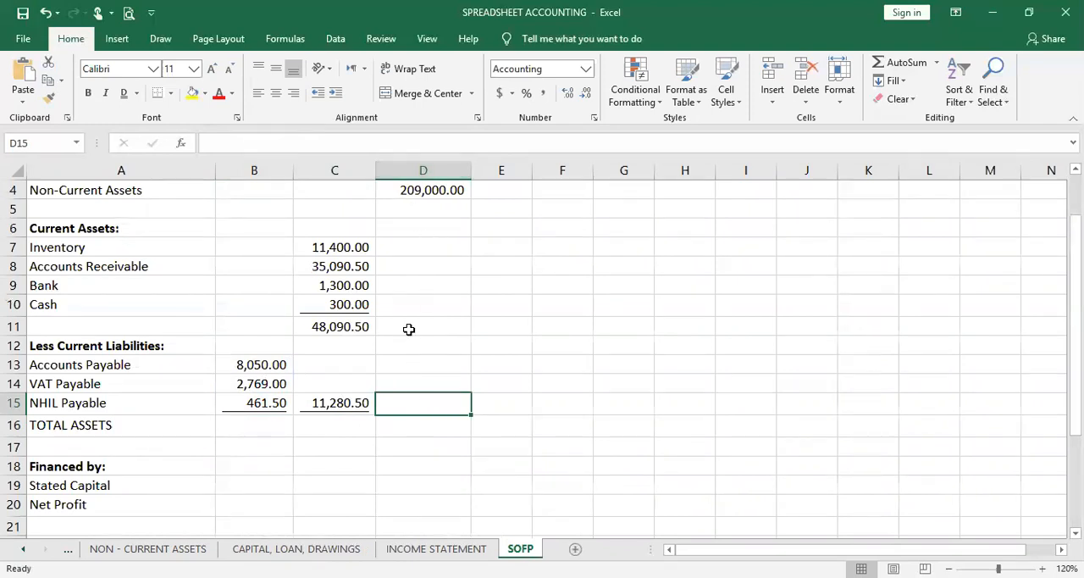
{"action": "type", "text": "="}
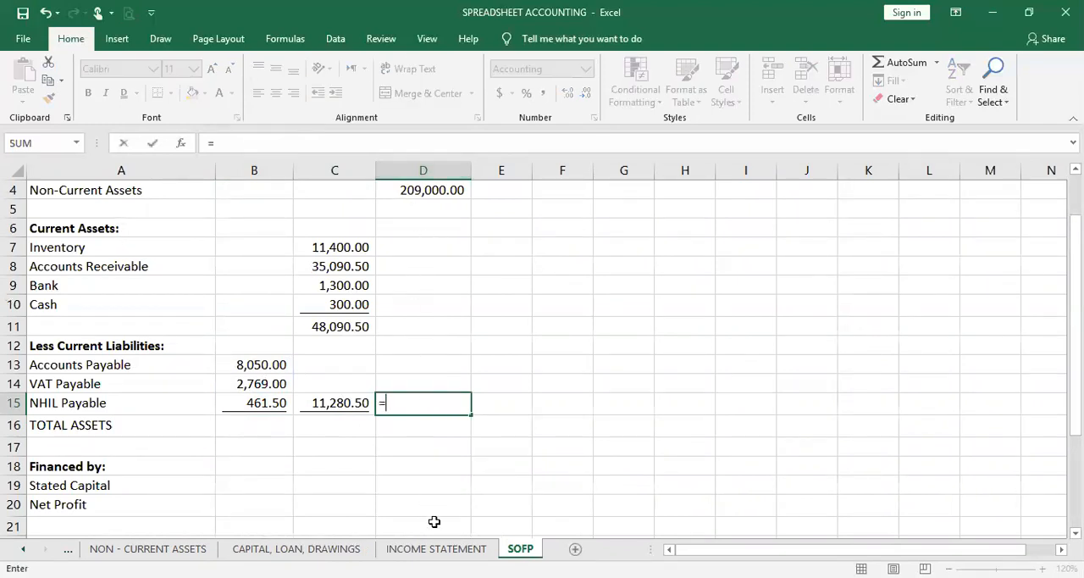
{"action": "left_click", "coordinate": [360, 327]}
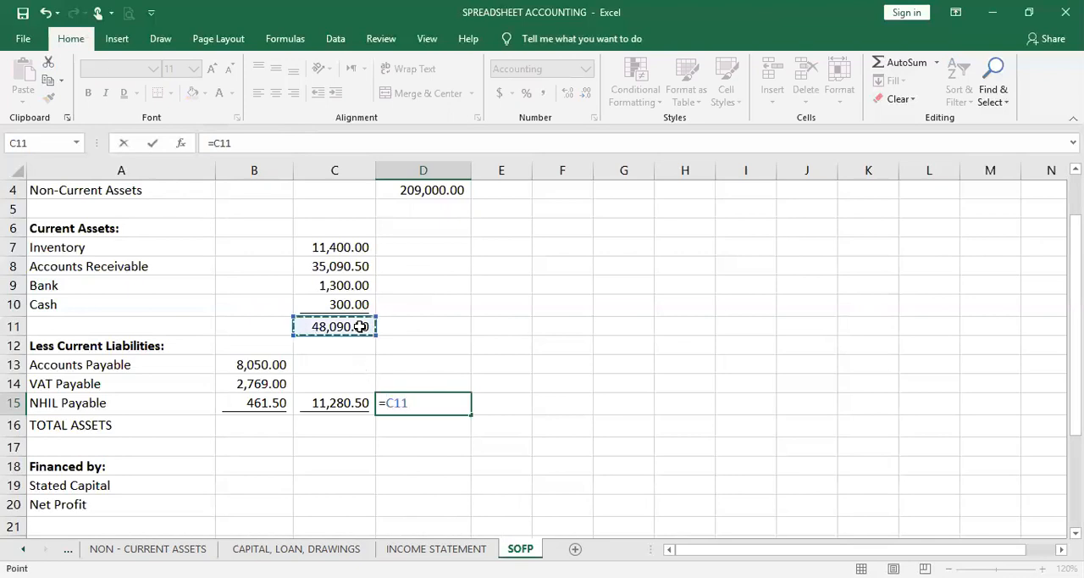
{"action": "type", "text": "-"}
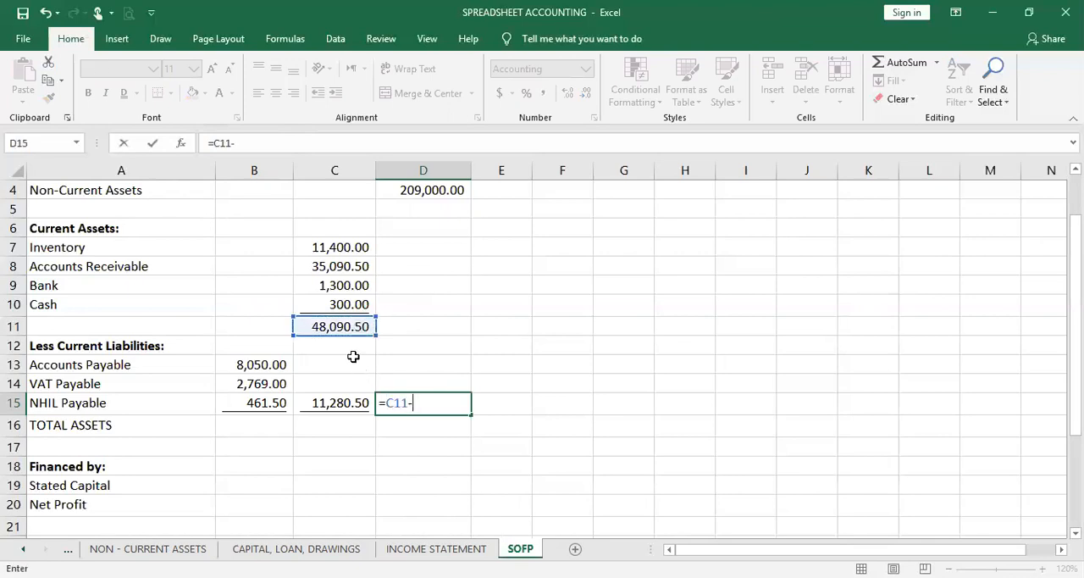
{"action": "left_click", "coordinate": [345, 404]}
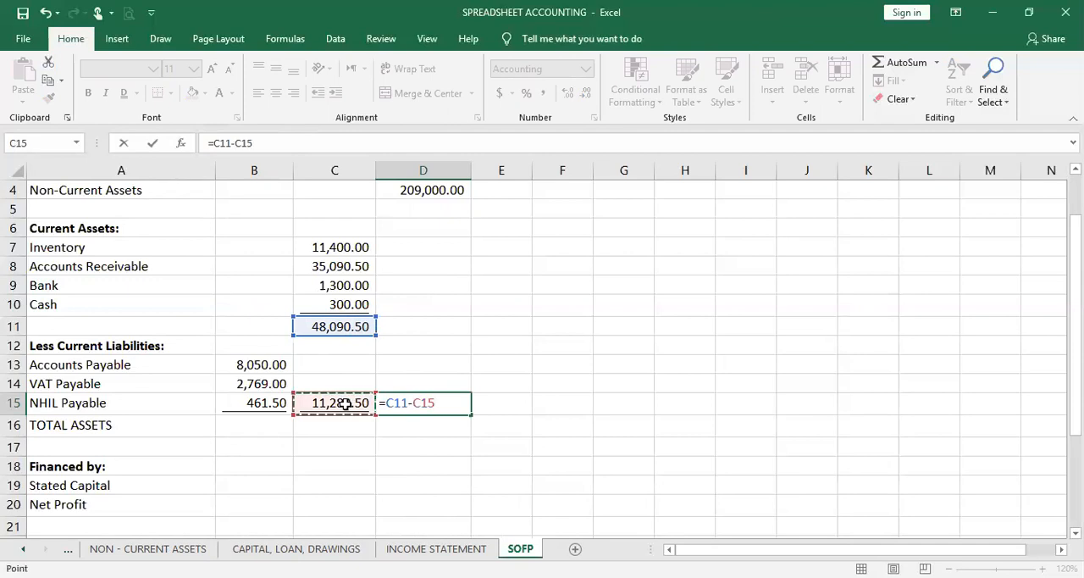
{"action": "key", "text": "Return"}
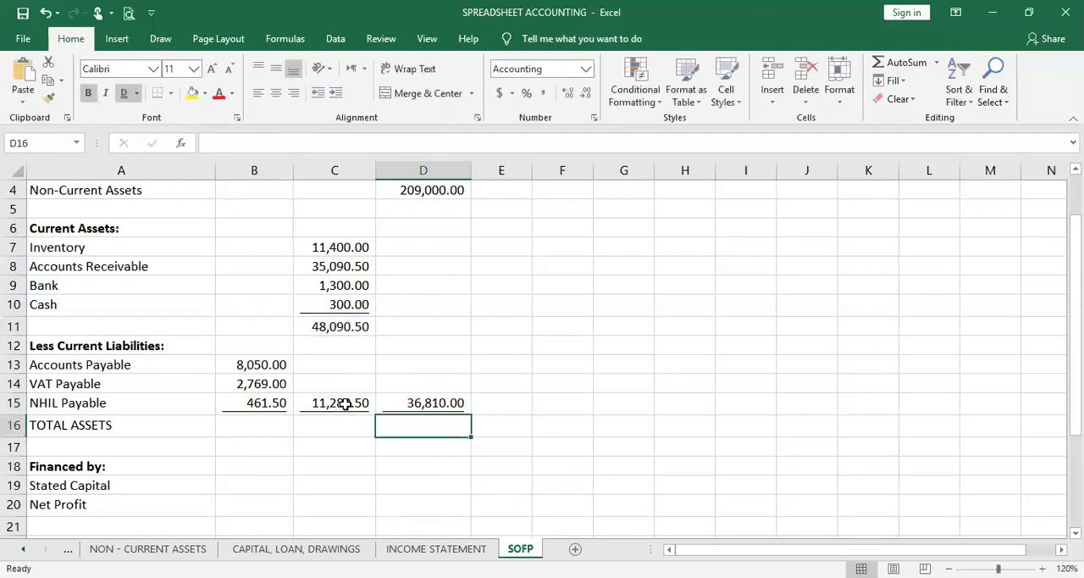
{"action": "left_click", "coordinate": [393, 404]}
Calculate TOTAL ASSETS in D16 by adding non-current assets and net current assets with =D4+D15
{"action": "left_click", "coordinate": [394, 424]}
{"action": "type", "text": "="}
{"action": "left_click", "coordinate": [405, 189]}
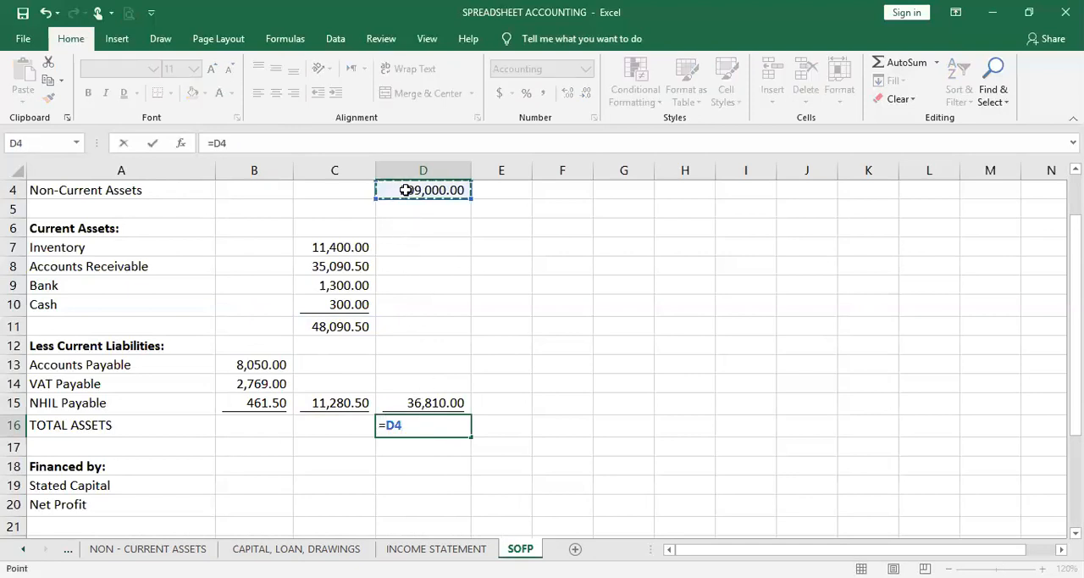
{"action": "type", "text": "+"}
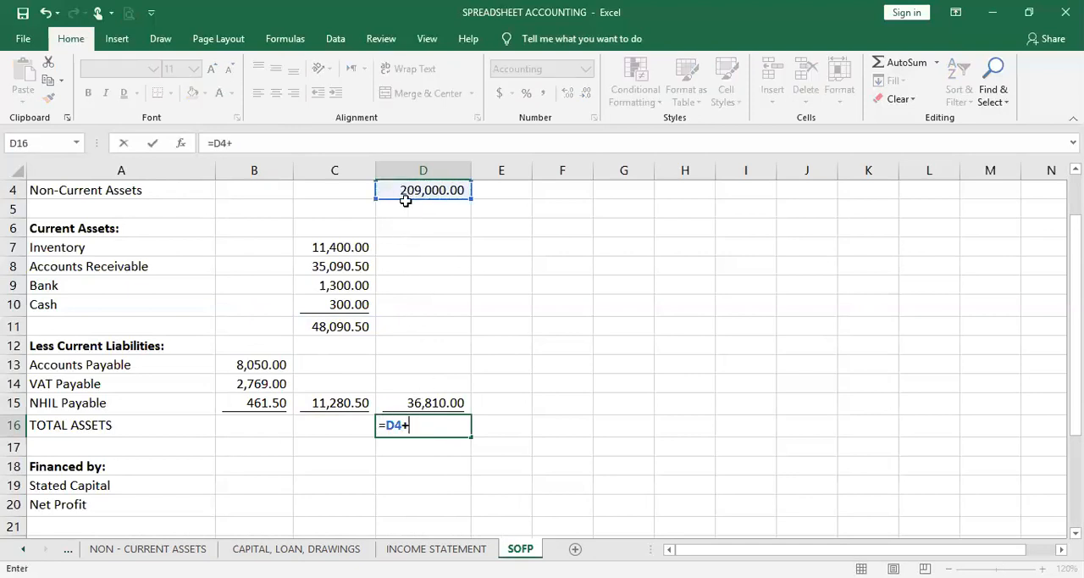
{"action": "left_click", "coordinate": [435, 406]}
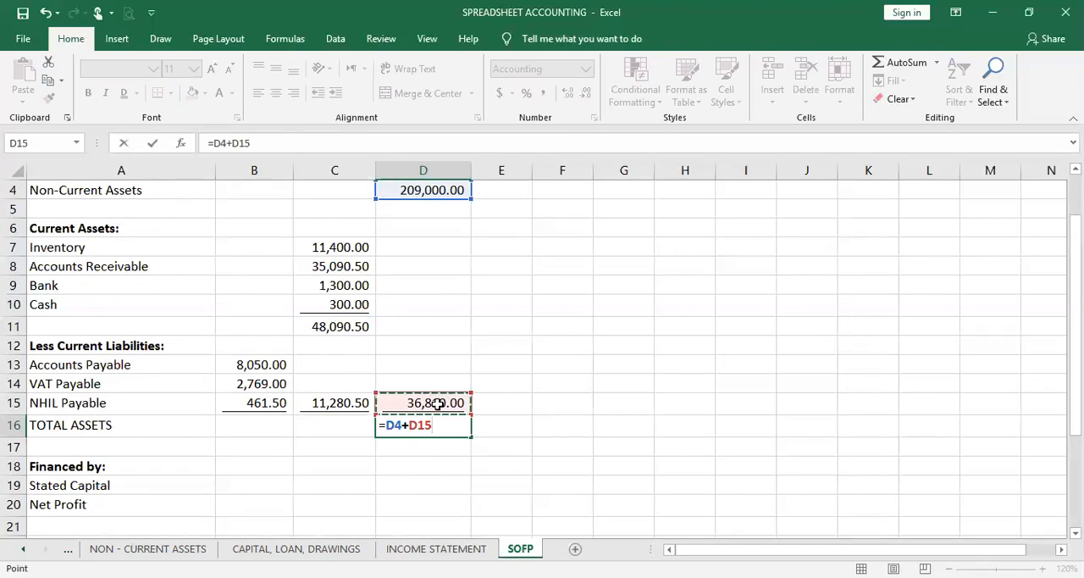
{"action": "key", "text": "Return"}
{"action": "left_click", "coordinate": [436, 463]}
{"action": "left_click", "coordinate": [433, 425]}
{"action": "left_click", "coordinate": [426, 459]}
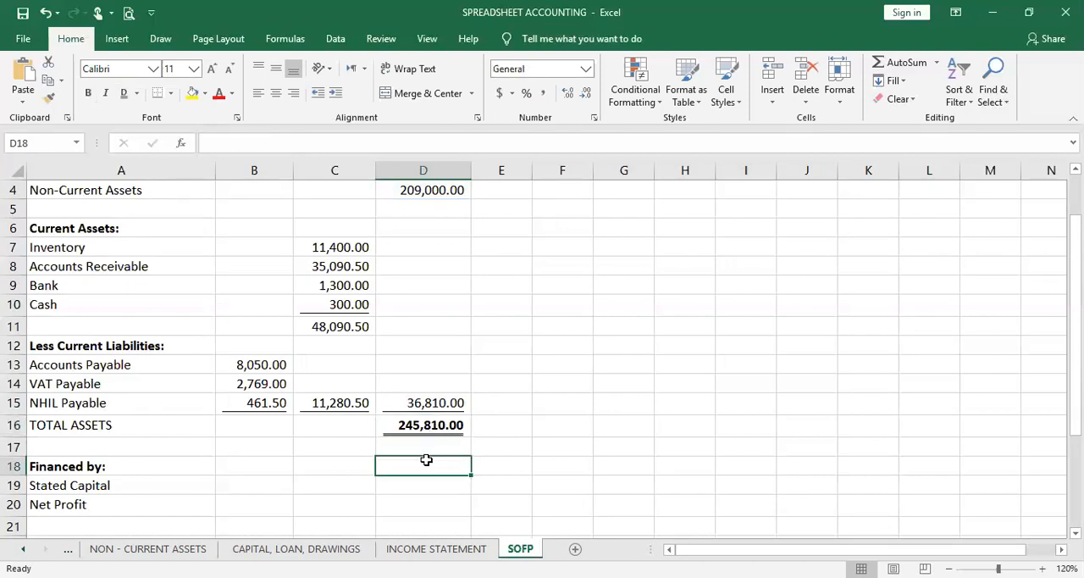
Link the Stated Capital amount in D19 to the CAPITAL credit in C12 of the TRIAL BALANCE sheet
{"action": "scroll", "coordinate": [426, 457], "scroll_direction": "down", "scroll_amount": 2}
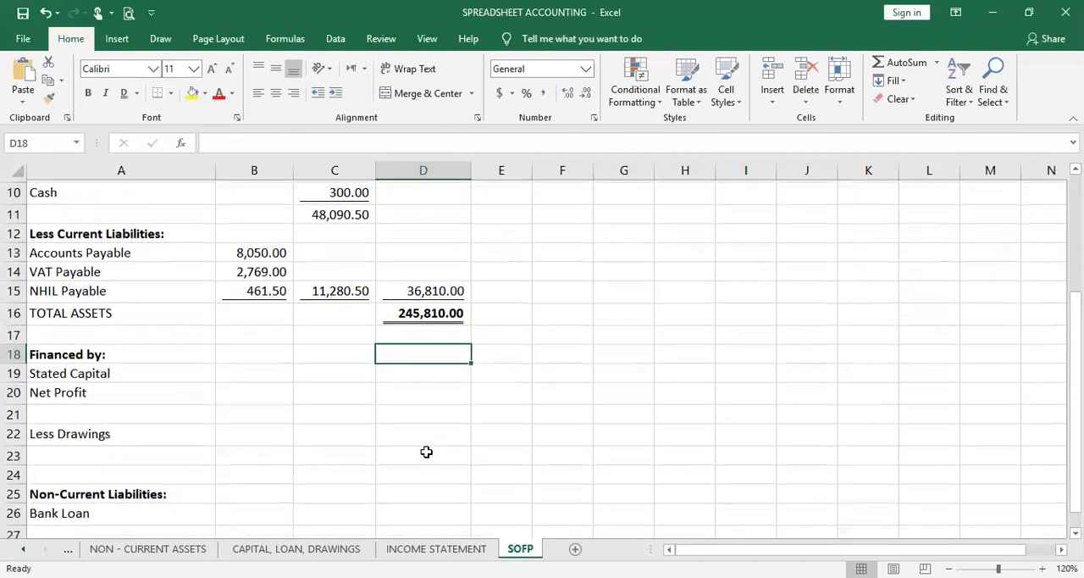
{"action": "left_click", "coordinate": [406, 372]}
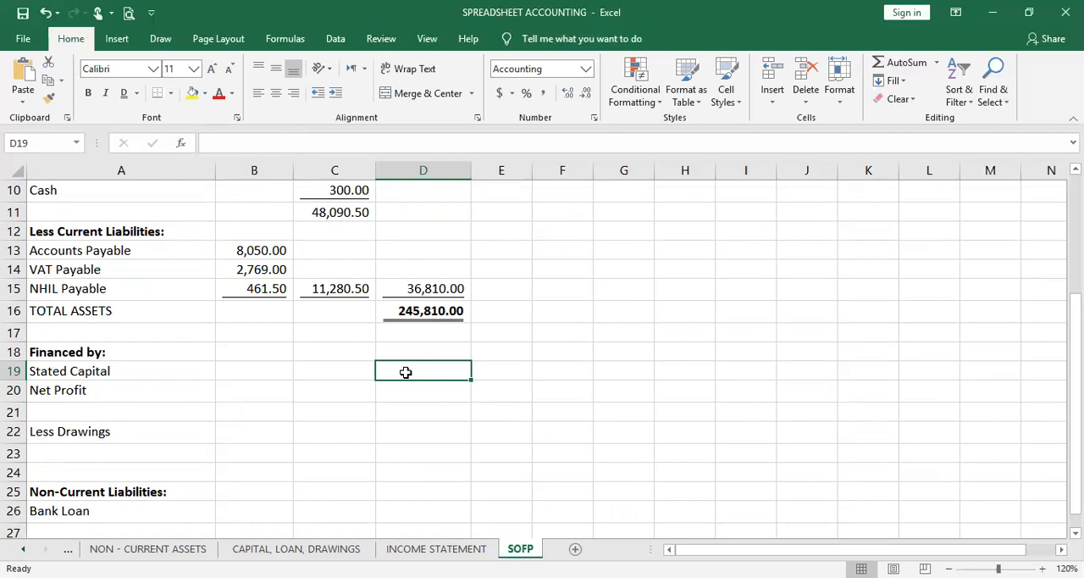
{"action": "left_click", "coordinate": [317, 549]}
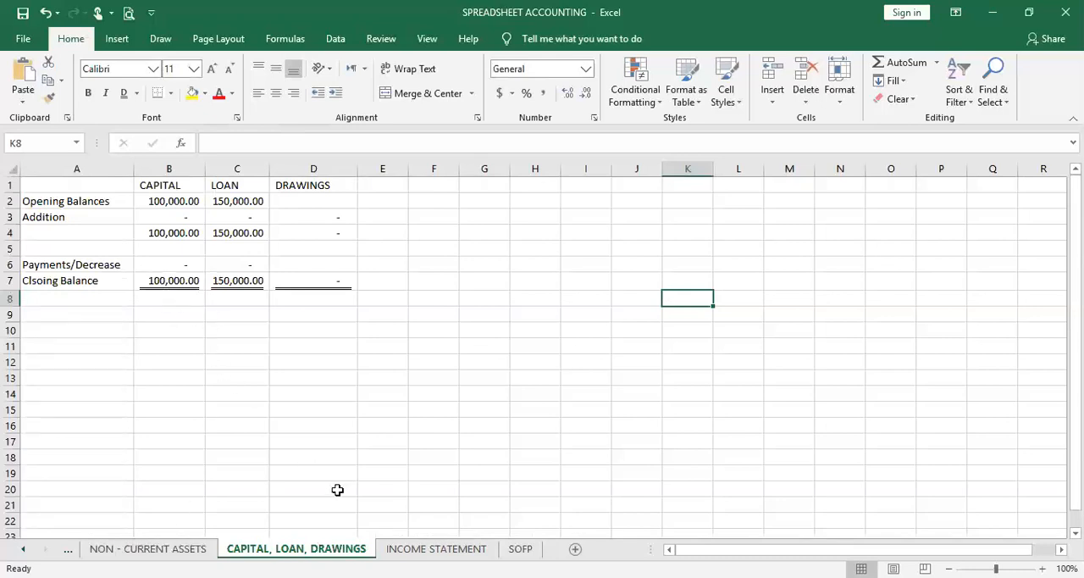
{"action": "left_click", "coordinate": [520, 549]}
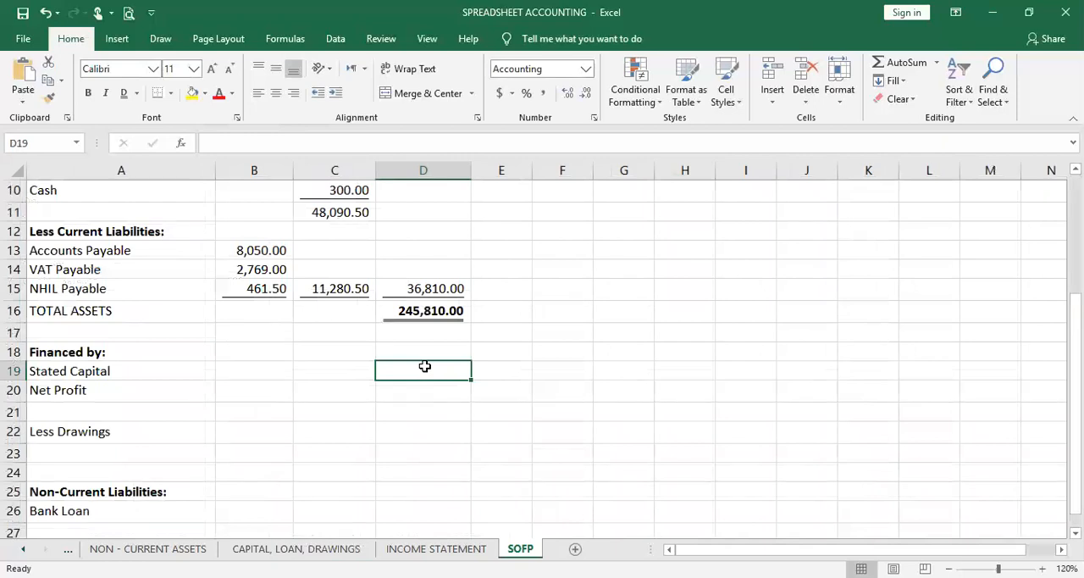
{"action": "type", "text": "="}
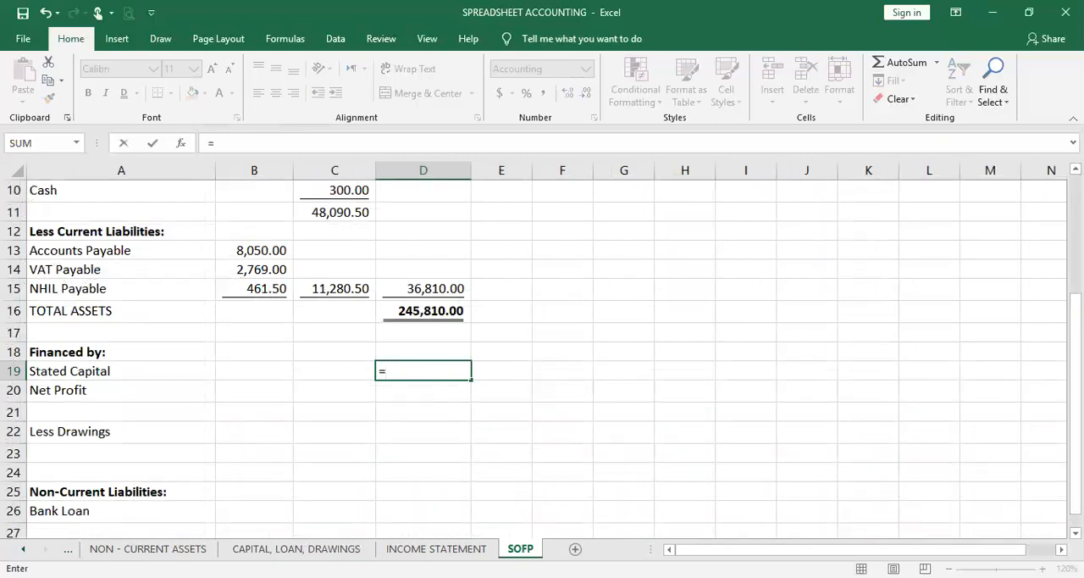
{"action": "left_click", "coordinate": [68, 549]}
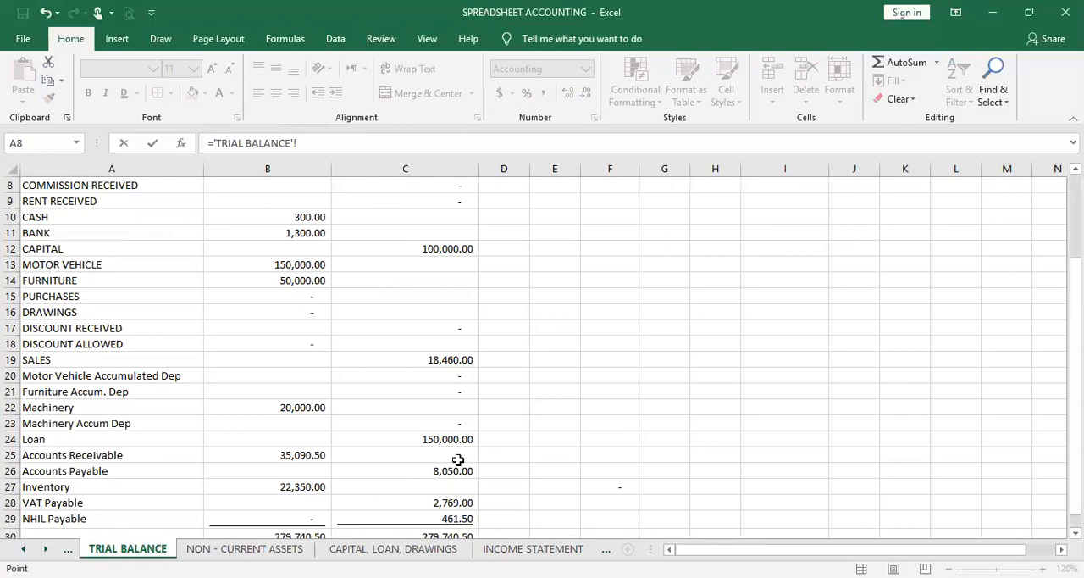
{"action": "scroll", "coordinate": [458, 460], "scroll_direction": "down", "scroll_amount": 1}
{"action": "scroll", "coordinate": [460, 458], "scroll_direction": "up", "scroll_amount": 1}
{"action": "left_click", "coordinate": [429, 244]}
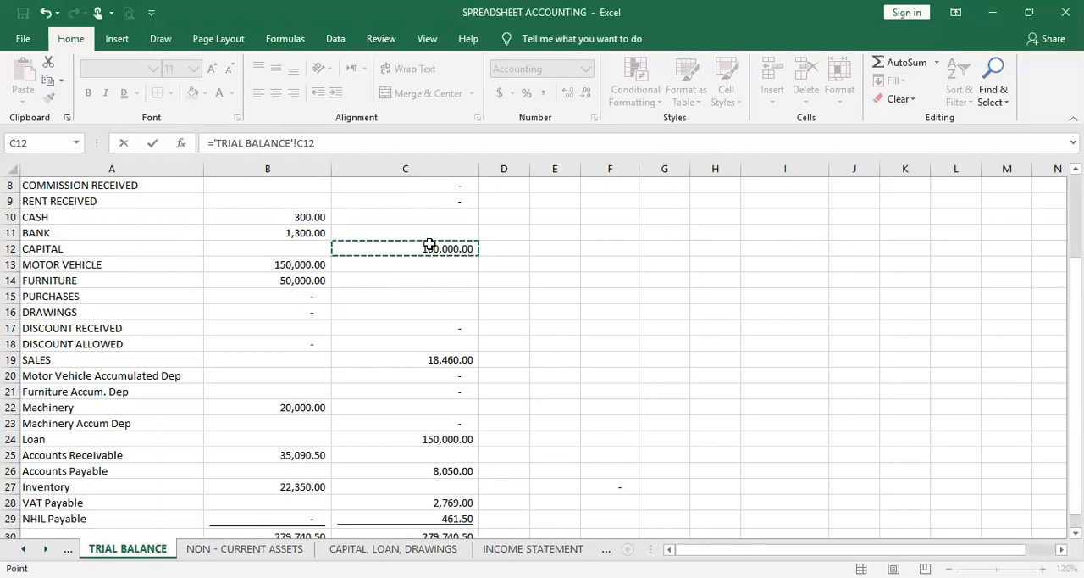
{"action": "key", "text": "Return"}
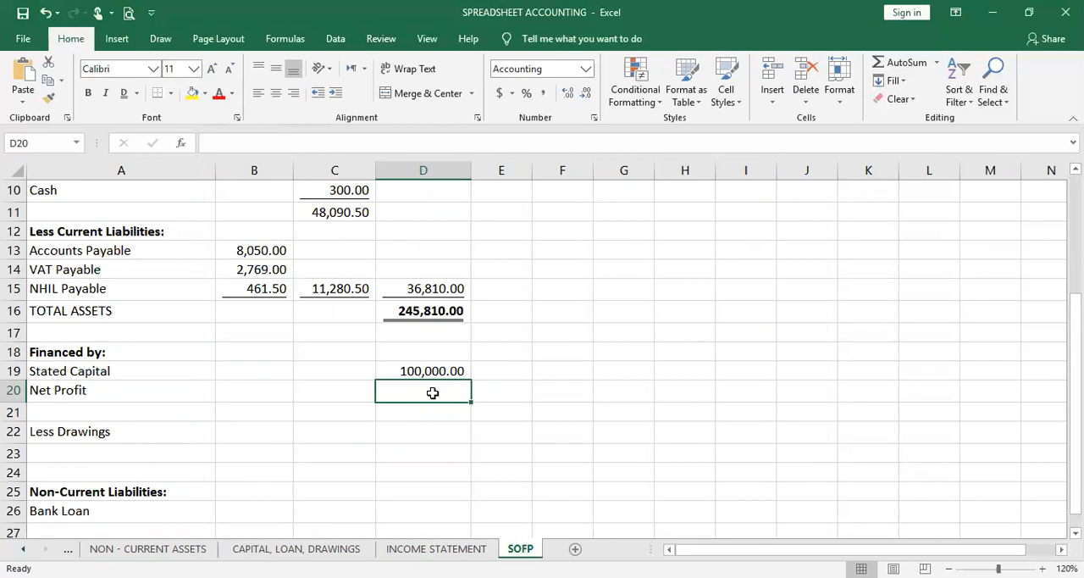
Link the Net Profit amount in D20 to the NET PROFIT figure in C24 of the INCOME STATEMENT sheet
{"action": "type", "text": "="}
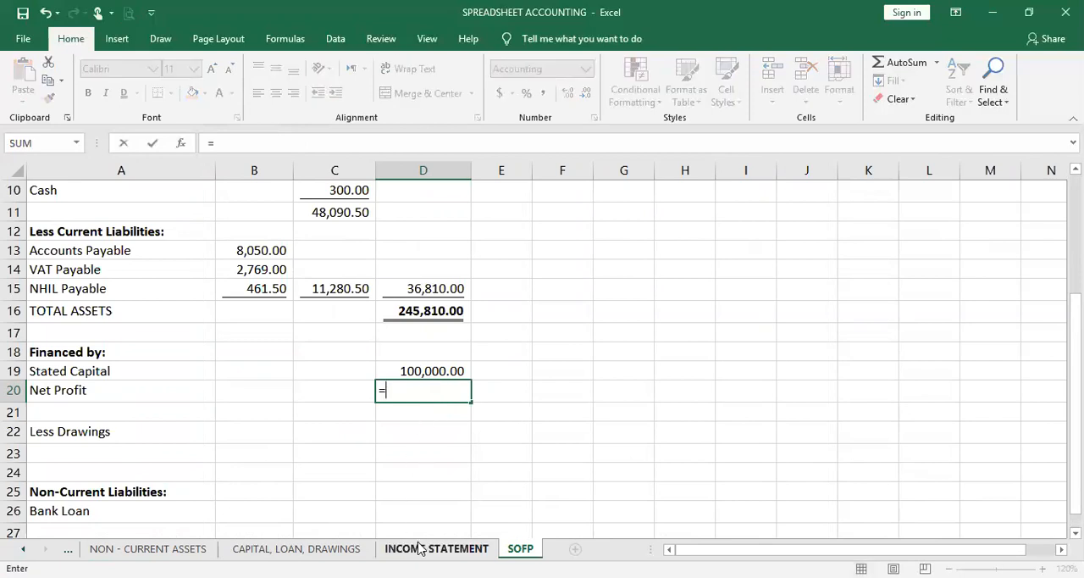
{"action": "left_click", "coordinate": [420, 548]}
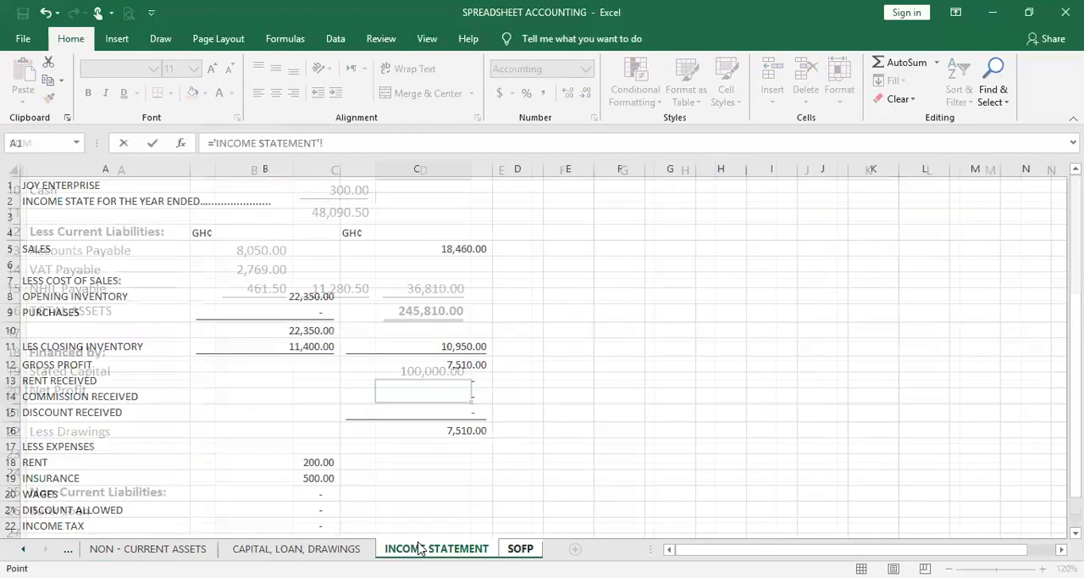
{"action": "scroll", "coordinate": [440, 447], "scroll_direction": "down", "scroll_amount": 2}
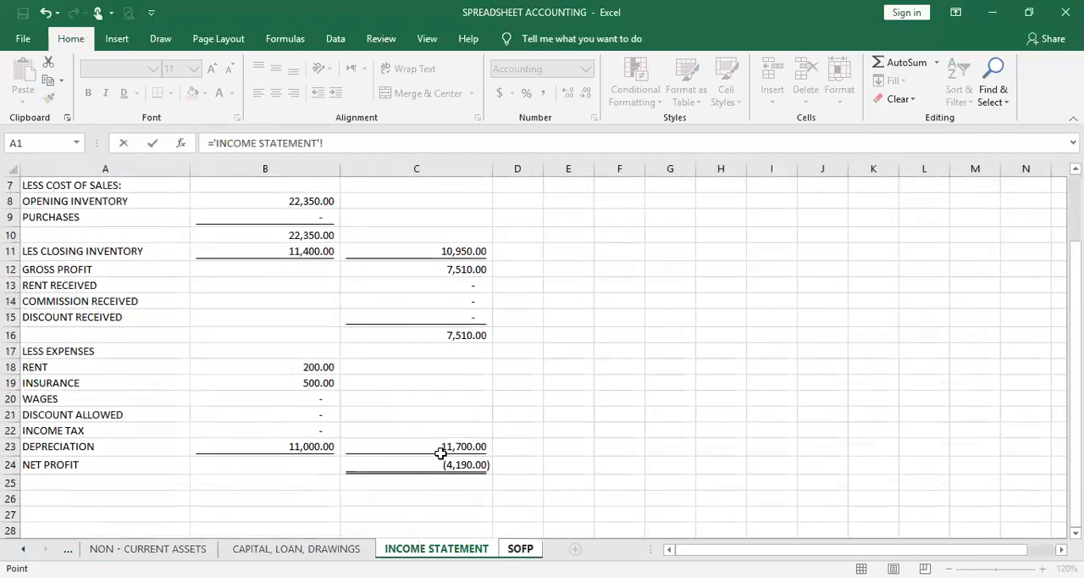
{"action": "left_click", "coordinate": [438, 463]}
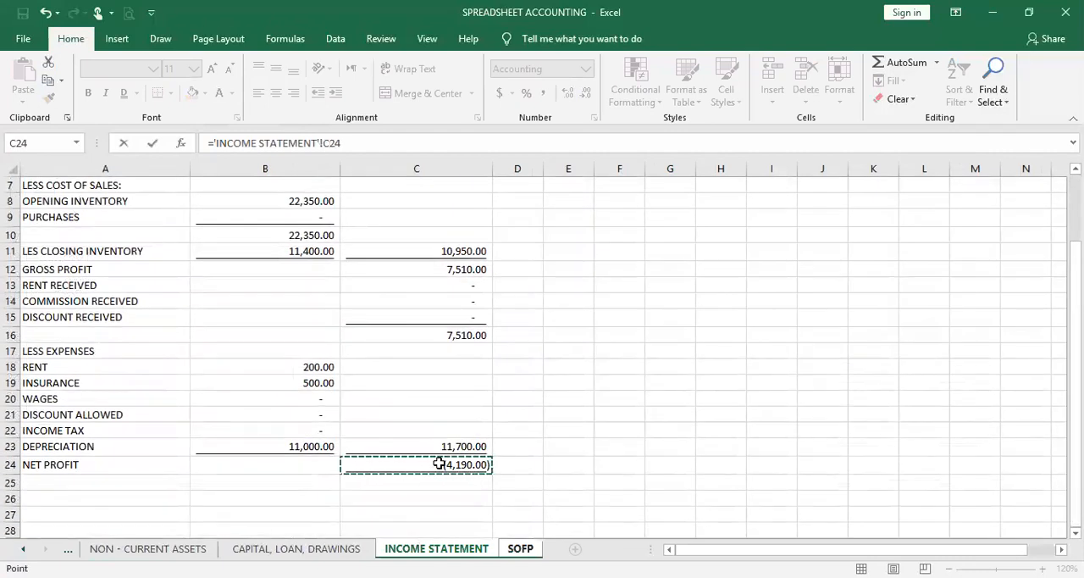
{"action": "key", "text": "Return"}
Total stated capital and net profit in D21 with AutoSum over D19:D20
{"action": "left_click_drag", "start_coordinate": [455, 373], "coordinate": [457, 392]}
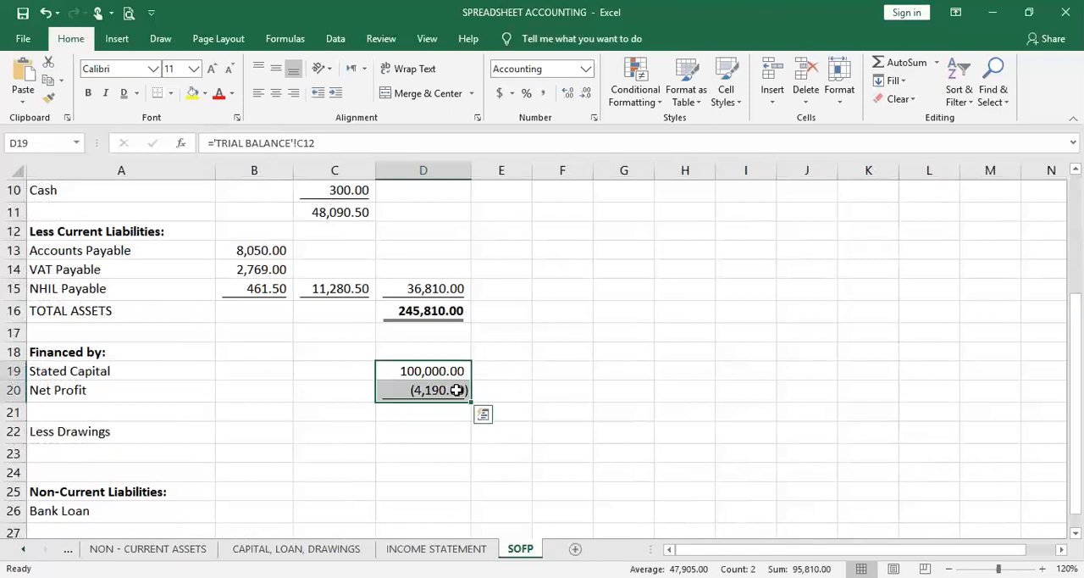
{"action": "left_click", "coordinate": [904, 62]}
{"action": "left_click", "coordinate": [661, 310]}
Link the Bank Loan amount in D26 to the Loan credit in C24 of the TRIAL BALANCE sheet
{"action": "scroll", "coordinate": [366, 446], "scroll_direction": "down", "scroll_amount": 1}
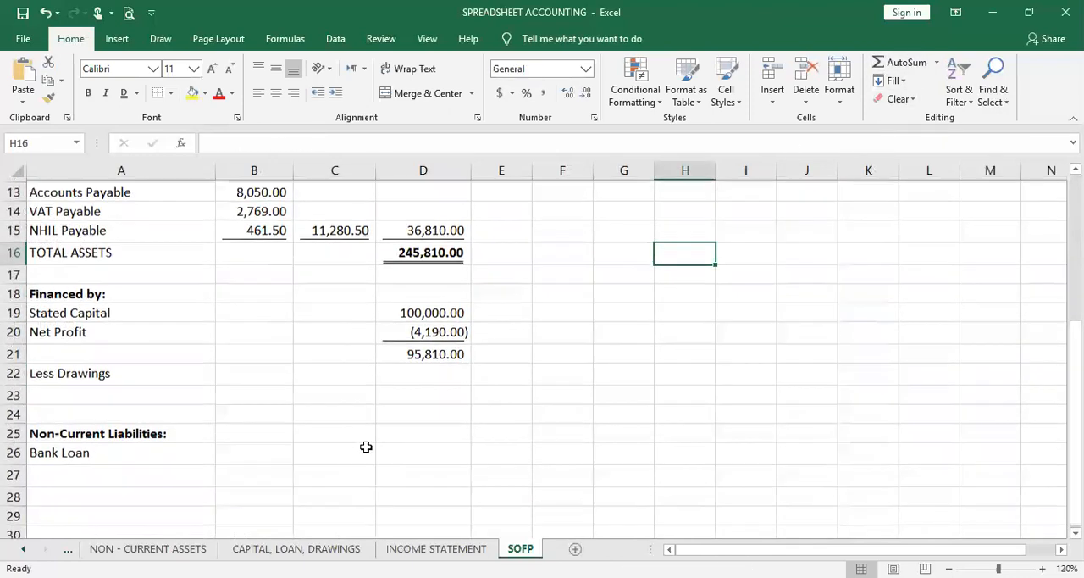
{"action": "left_click", "coordinate": [440, 460]}
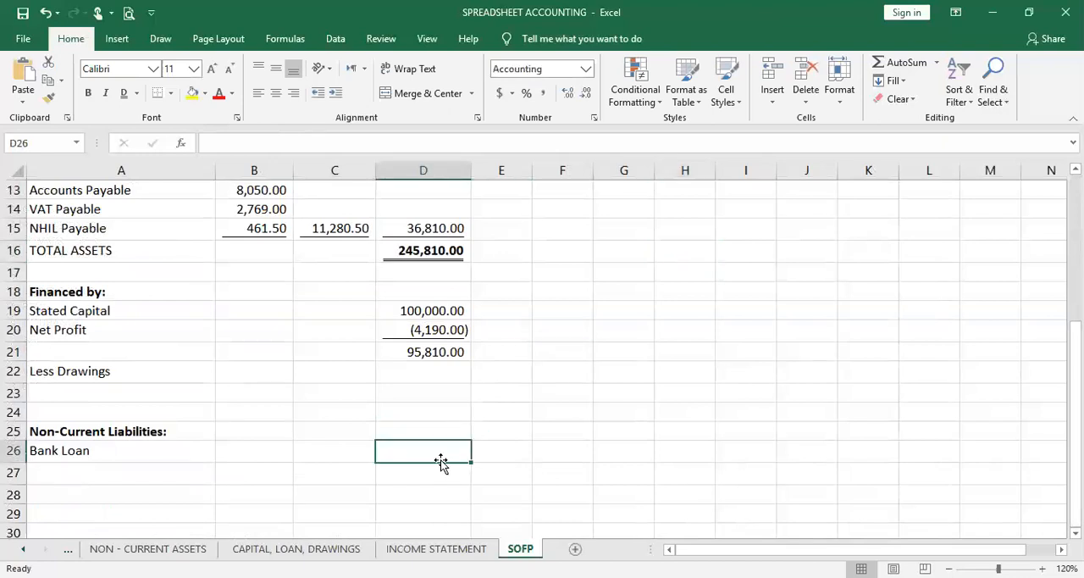
{"action": "type", "text": "="}
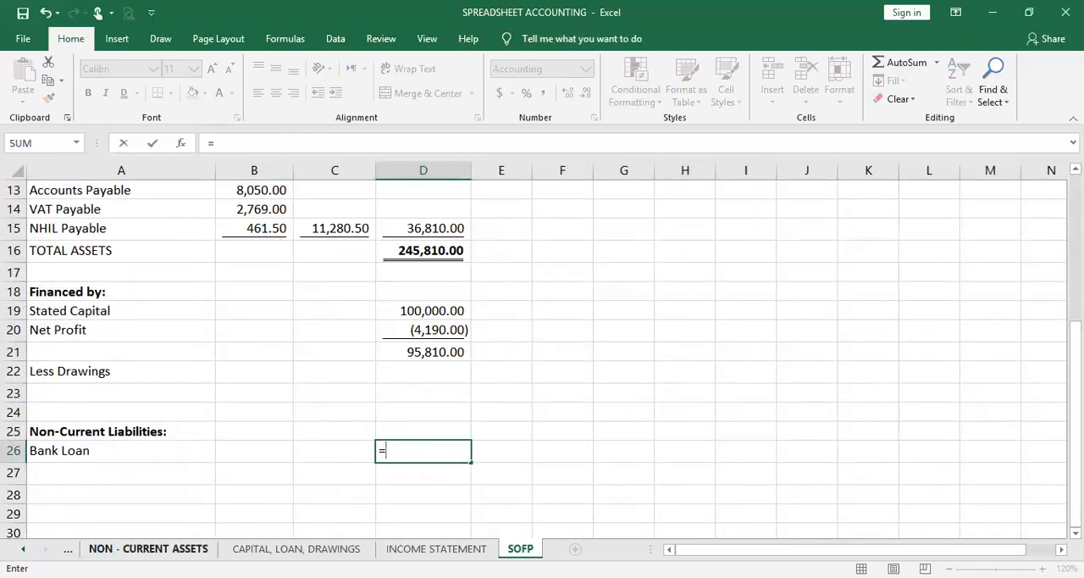
{"action": "left_click", "coordinate": [68, 549]}
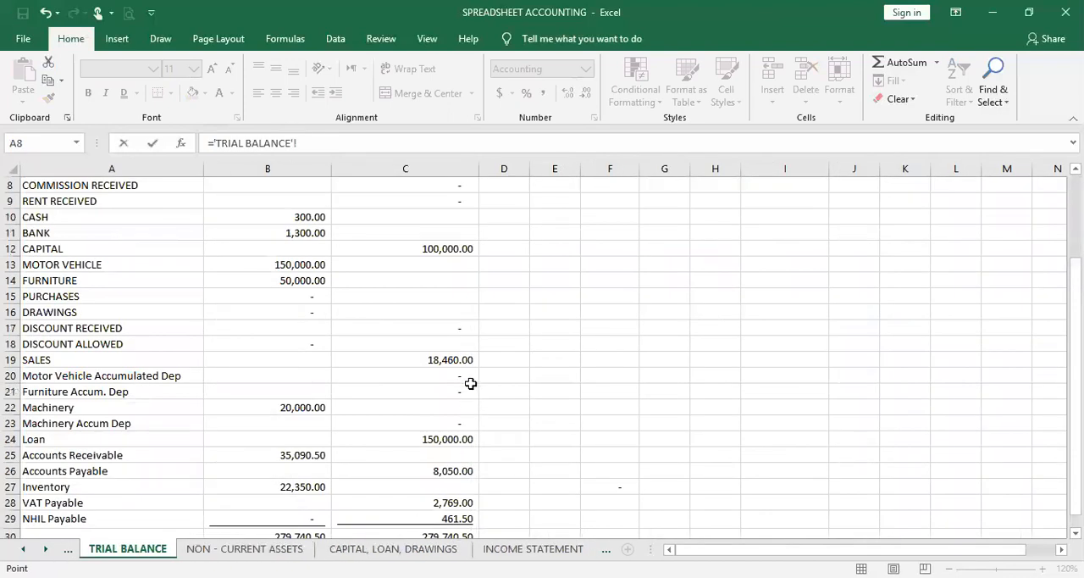
{"action": "left_click", "coordinate": [446, 439]}
{"action": "key", "text": "Return"}
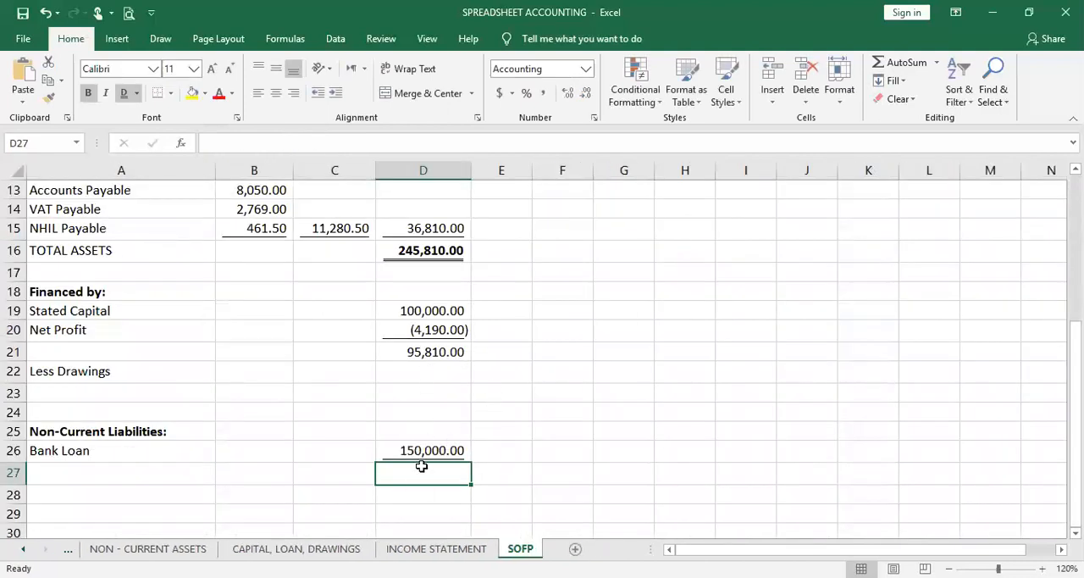
{"action": "type", "text": "="}
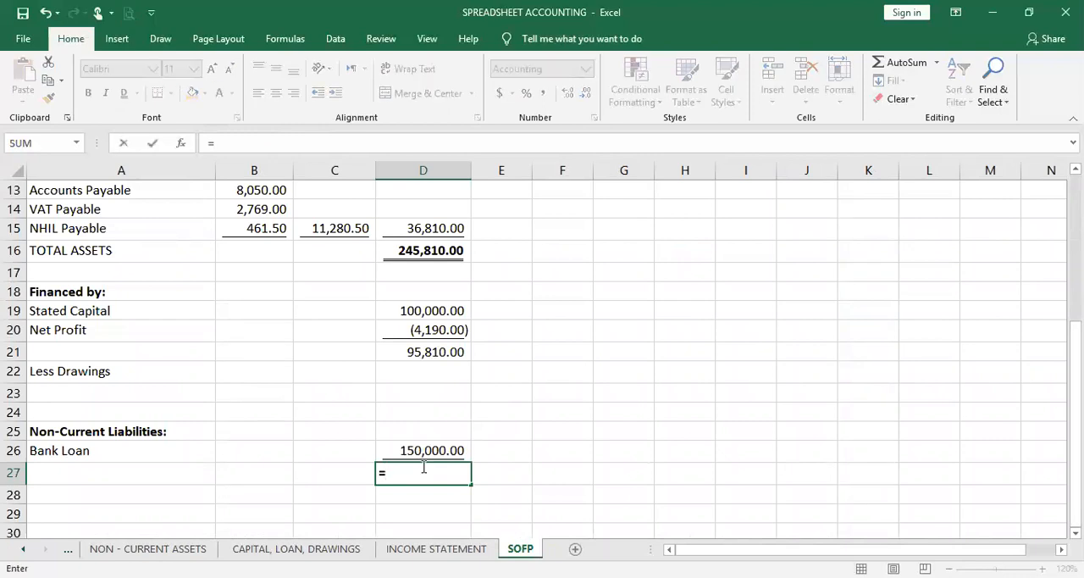
{"action": "left_click", "coordinate": [442, 357]}
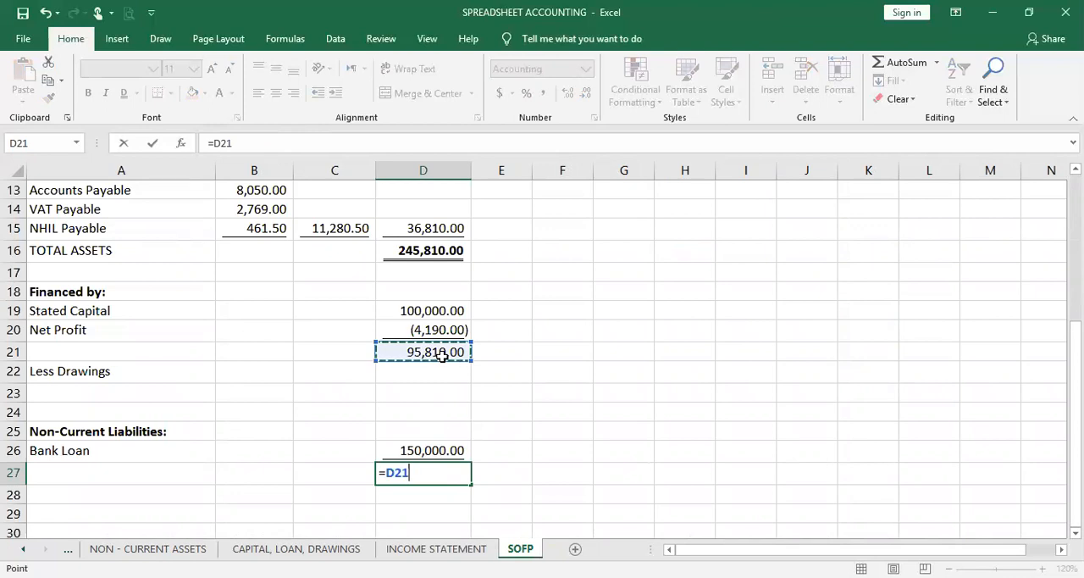
{"action": "key", "text": "BackSpace"}
{"action": "key", "text": "BackSpace"}
{"action": "key", "text": "BackSpace"}
{"action": "key", "text": "BackSpace"}
{"action": "left_click", "coordinate": [521, 453]}
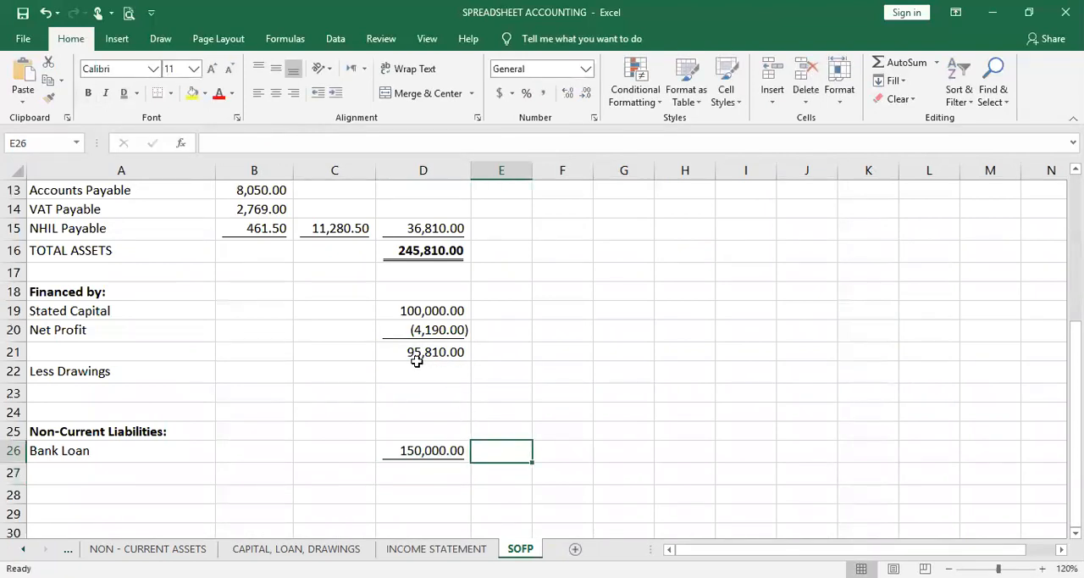
Link the Less Drawings amount in D22 to the DRAWINGS debit in B16 of the TRIAL BALANCE sheet
{"action": "left_click", "coordinate": [412, 355]}
{"action": "left_click", "coordinate": [412, 384]}
{"action": "left_click", "coordinate": [417, 368]}
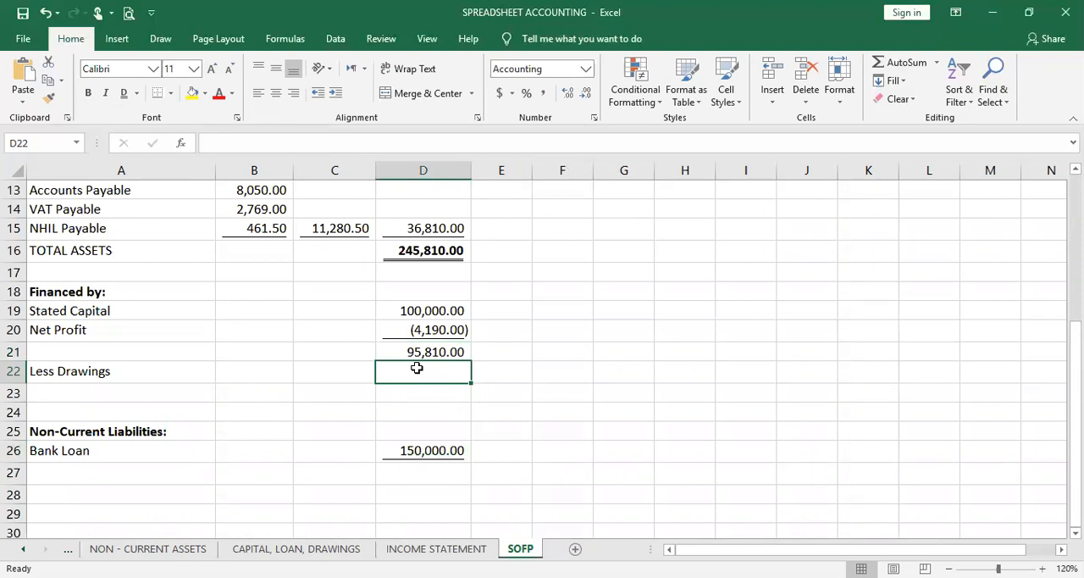
{"action": "type", "text": "="}
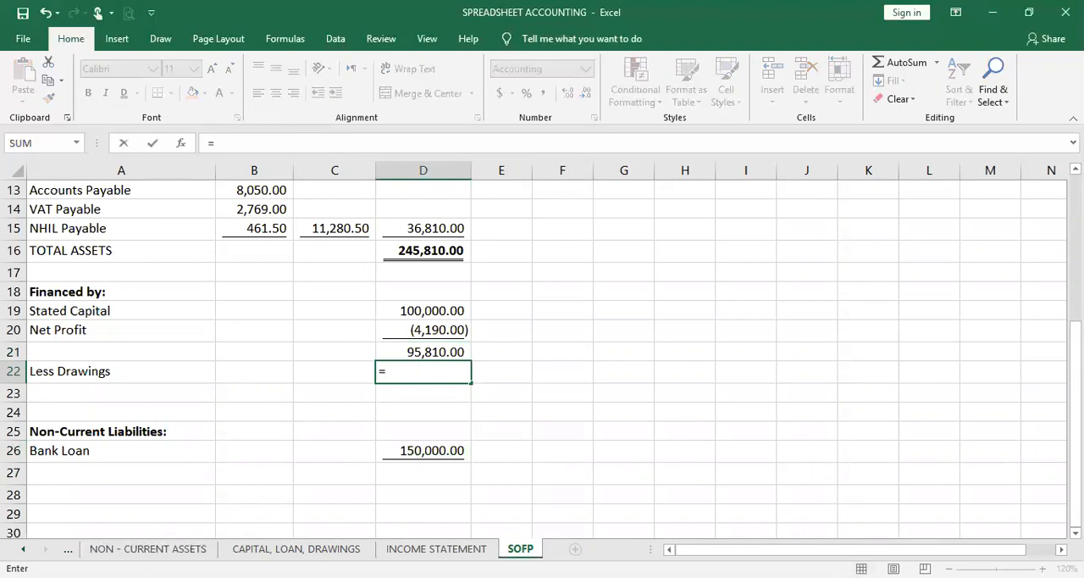
{"action": "left_click", "coordinate": [68, 549]}
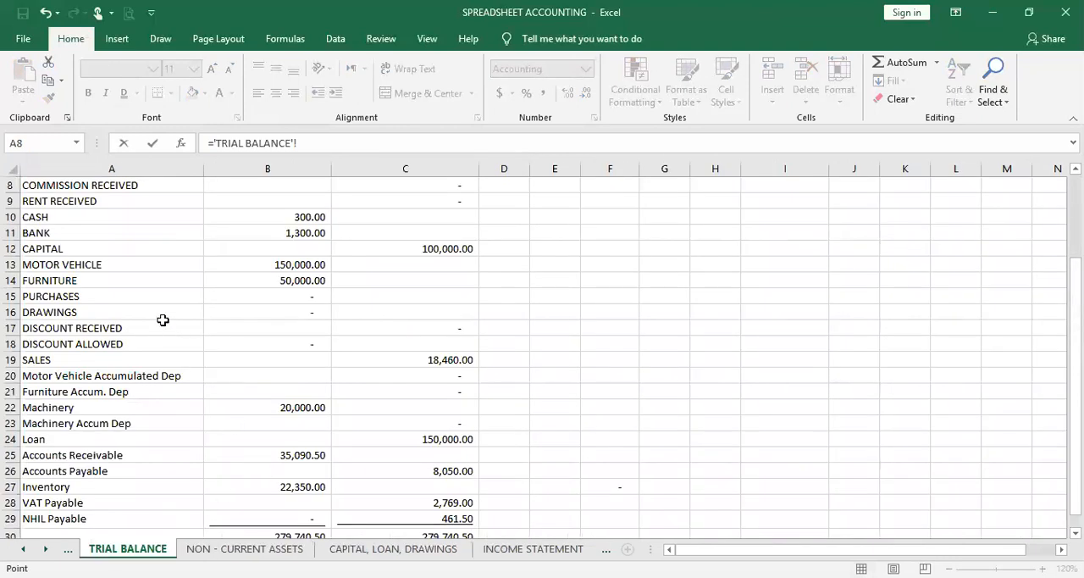
{"action": "left_click", "coordinate": [315, 314]}
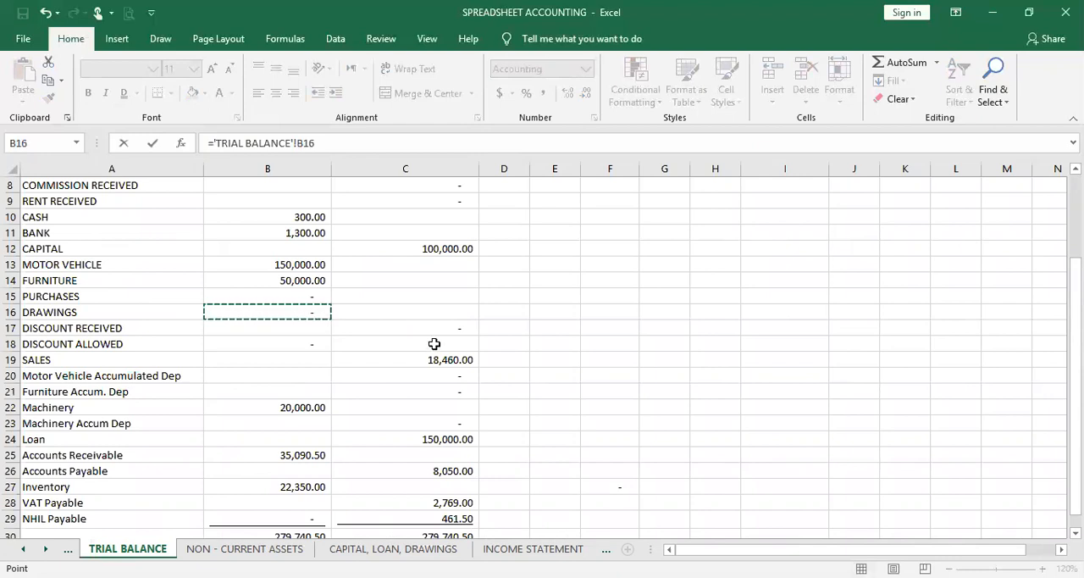
{"action": "key", "text": "Return"}
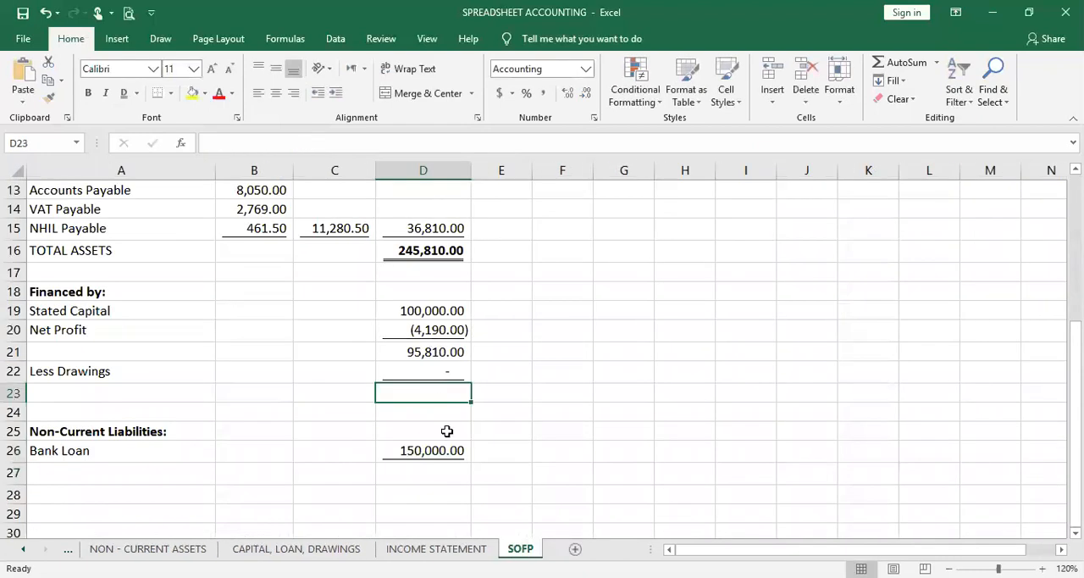
Calculate the capital remaining after drawings in D23 with =D21-D22
{"action": "type", "text": "="}
{"action": "left_click", "coordinate": [453, 356]}
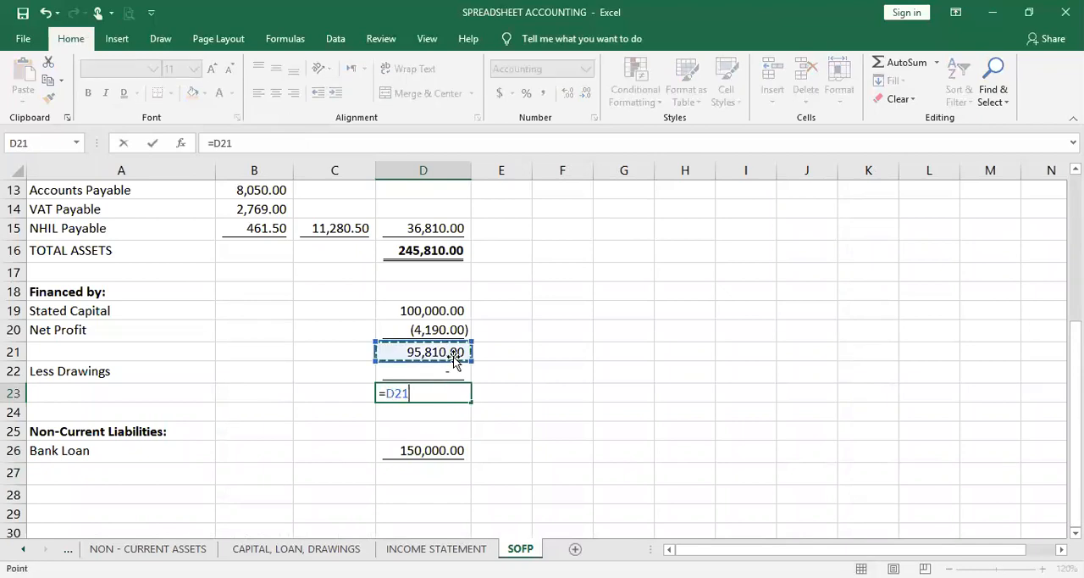
{"action": "type", "text": "-"}
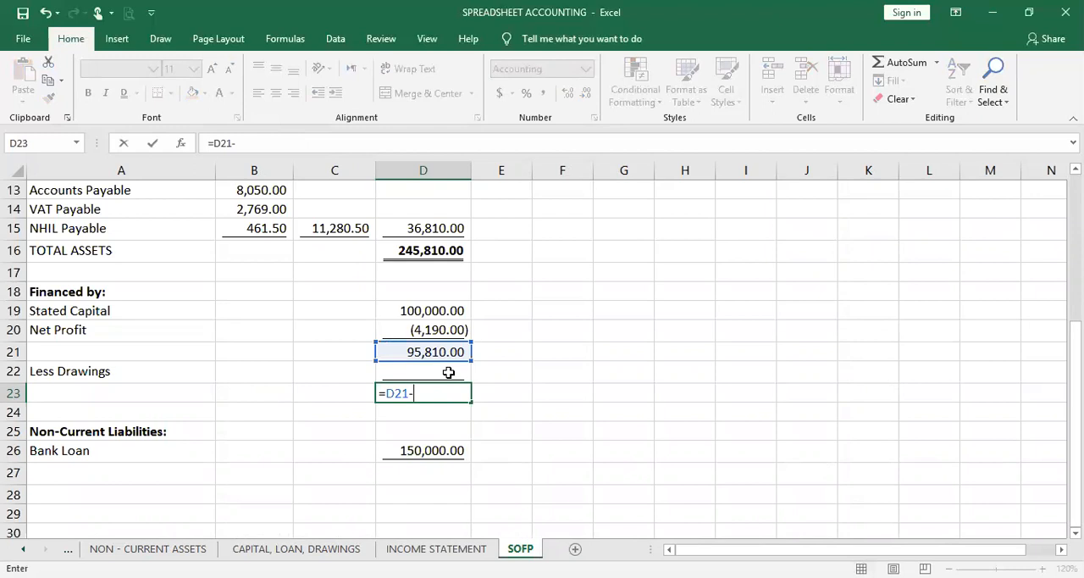
{"action": "left_click", "coordinate": [449, 373]}
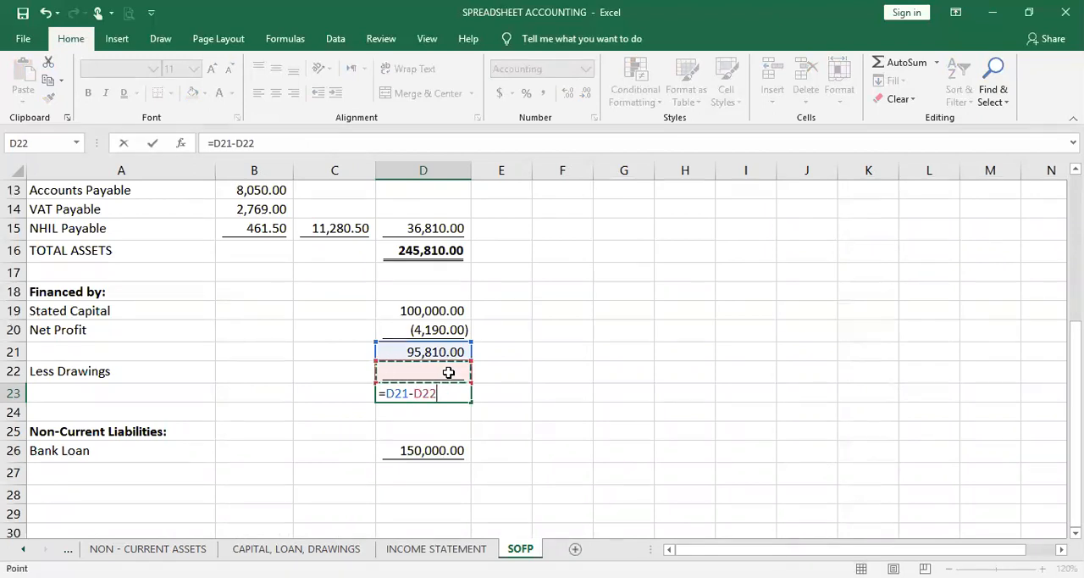
{"action": "key", "text": "Return"}
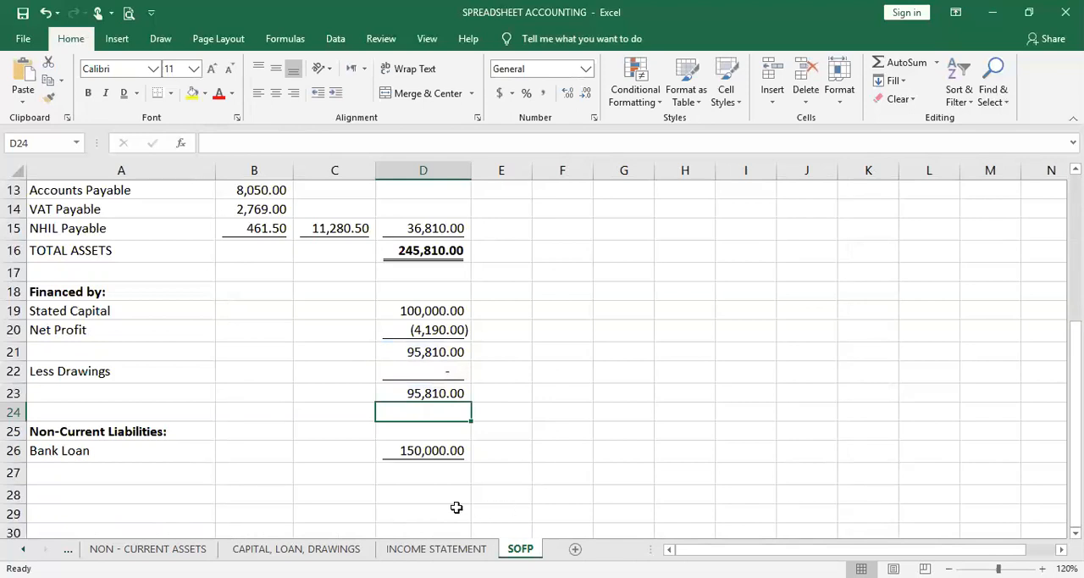
Calculate the total financing in D27 by adding capital after drawings and the bank loan with =D23+D26
{"action": "left_click", "coordinate": [422, 475]}
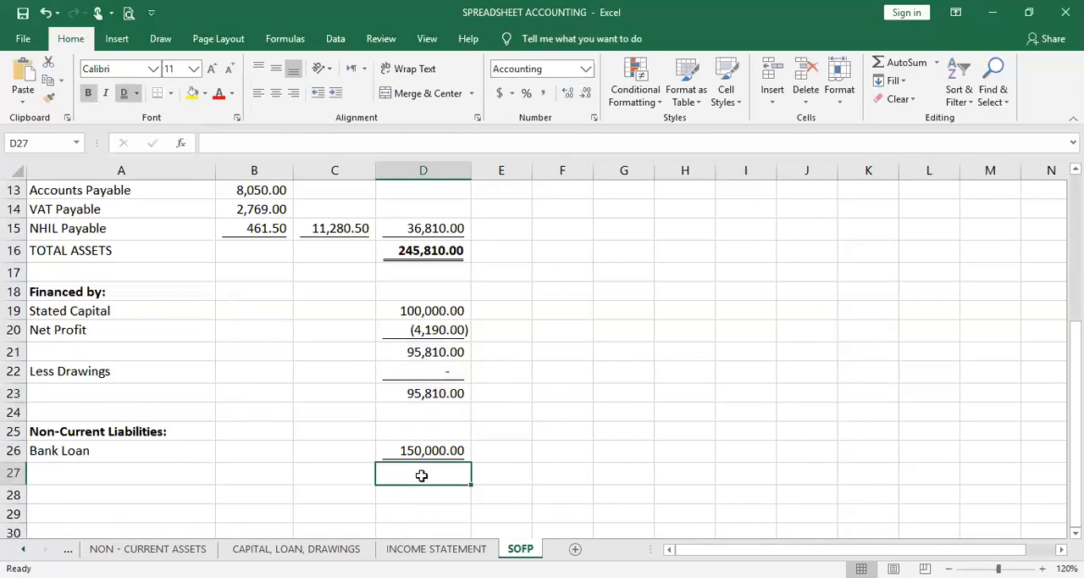
{"action": "type", "text": "="}
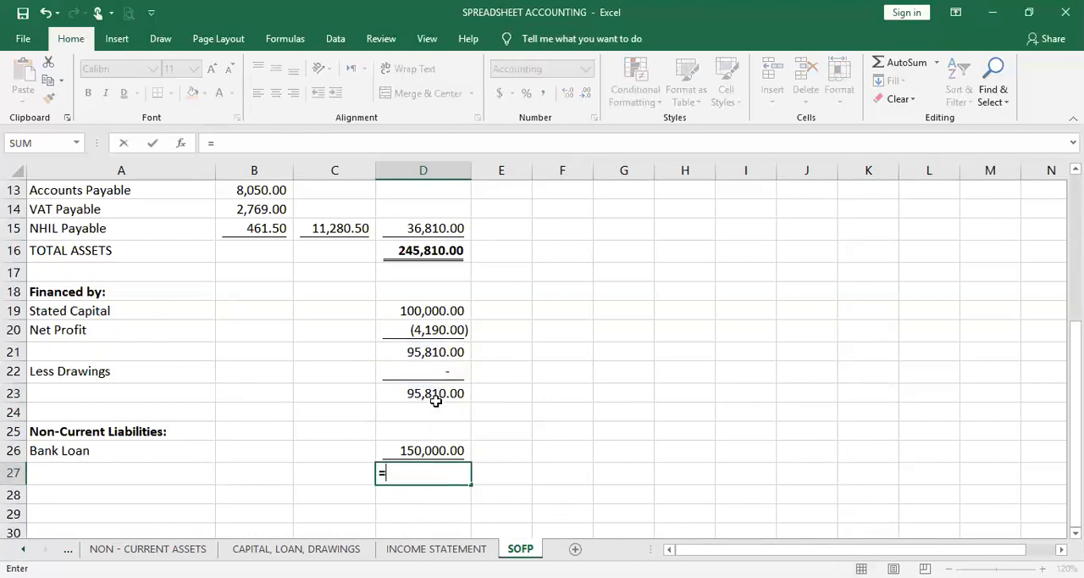
{"action": "left_click", "coordinate": [437, 395]}
{"action": "type", "text": "+"}
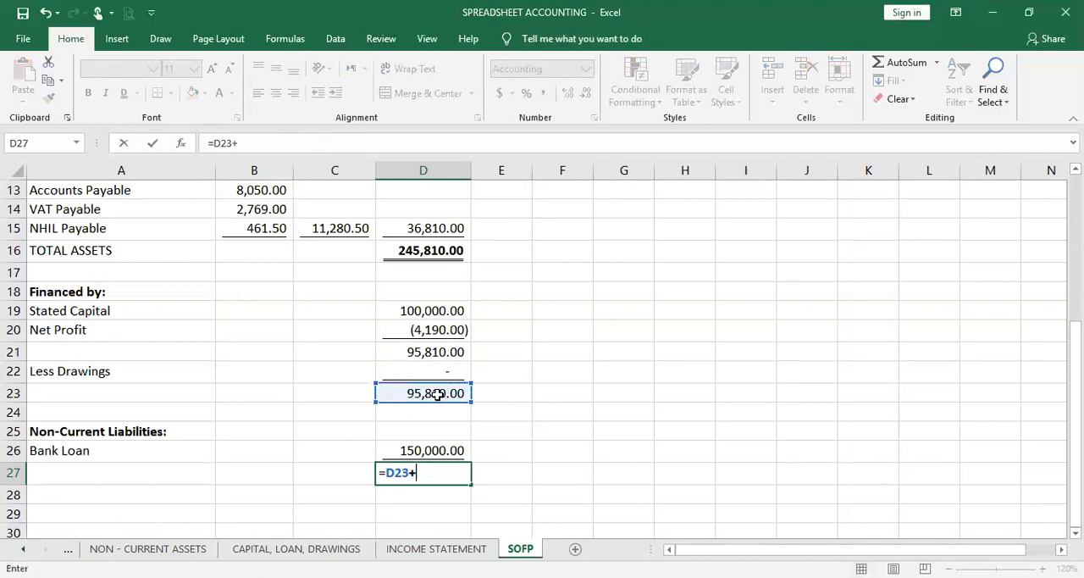
{"action": "left_click", "coordinate": [420, 454]}
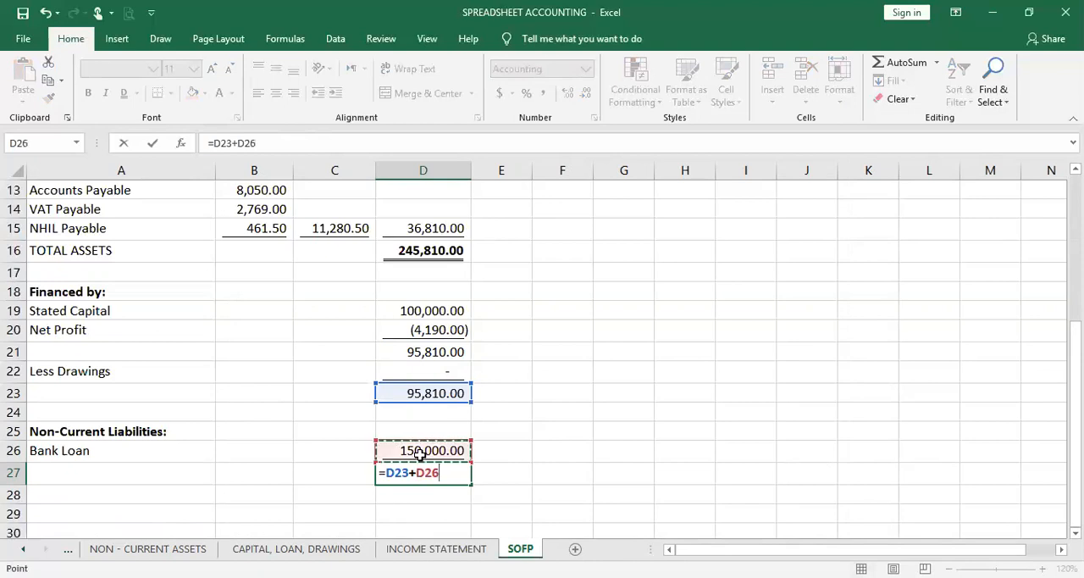
{"action": "key", "text": "Return"}
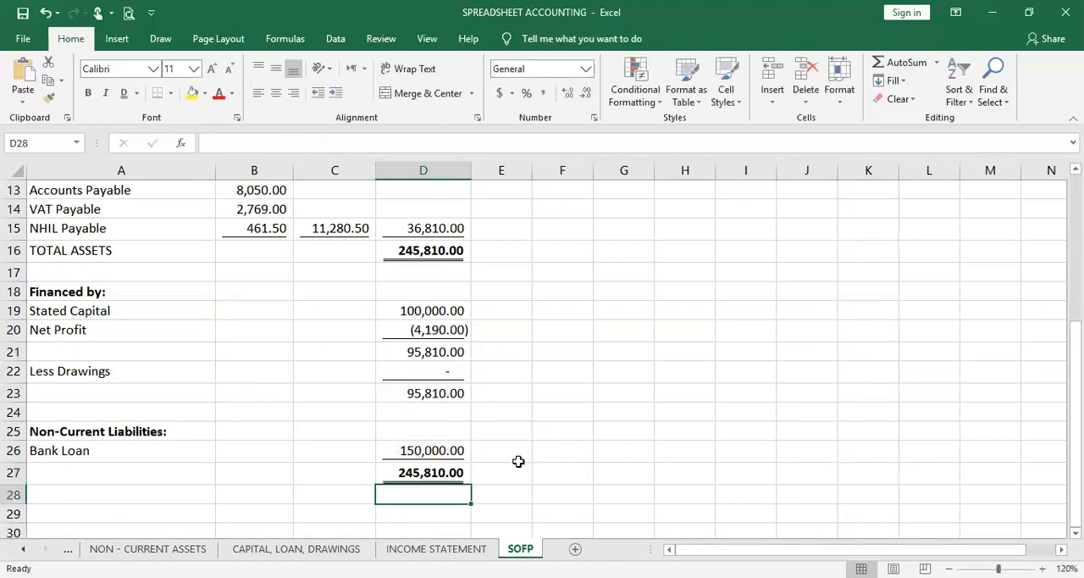
{"action": "left_click", "coordinate": [602, 474]}
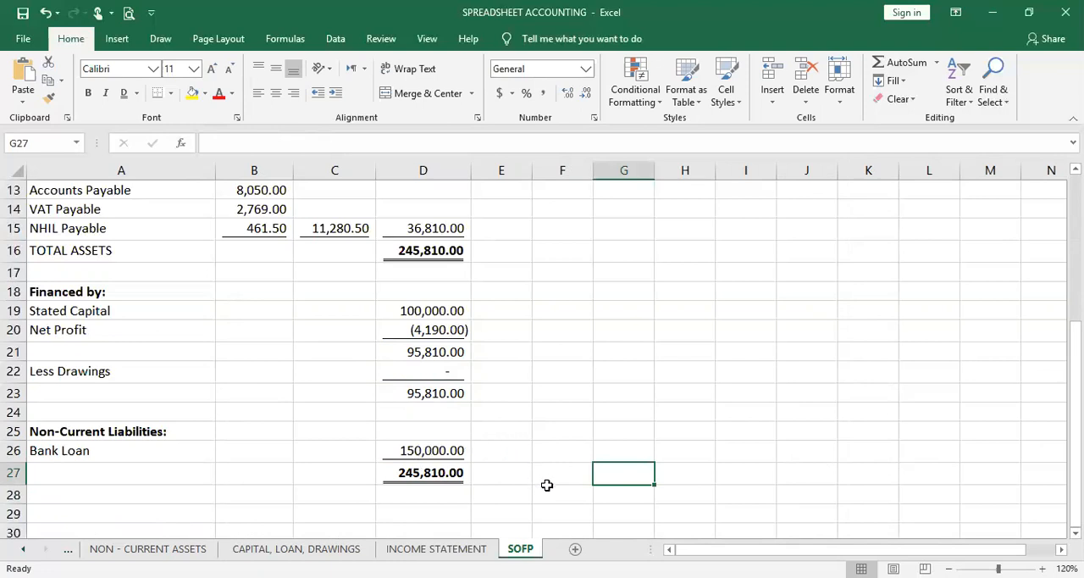
{"action": "scroll", "coordinate": [545, 482], "scroll_direction": "up", "scroll_amount": 2}
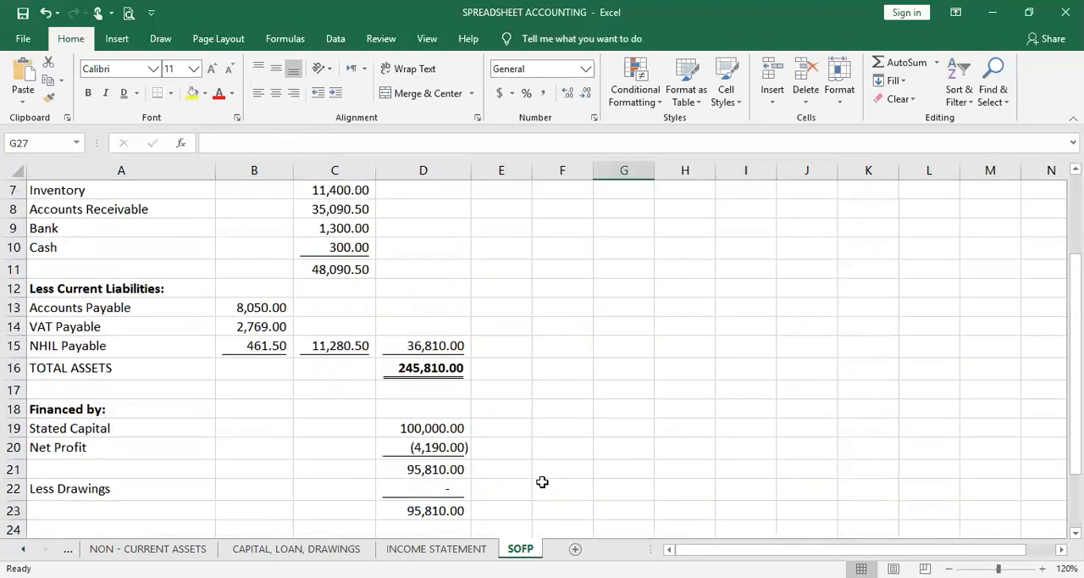
{"action": "scroll", "coordinate": [542, 482], "scroll_direction": "down", "scroll_amount": 2}
Enter the first contact e-mail address in cell G7, beside the Inventory row of the SOFP sheet
{"action": "scroll", "coordinate": [543, 482], "scroll_direction": "up", "scroll_amount": 4}
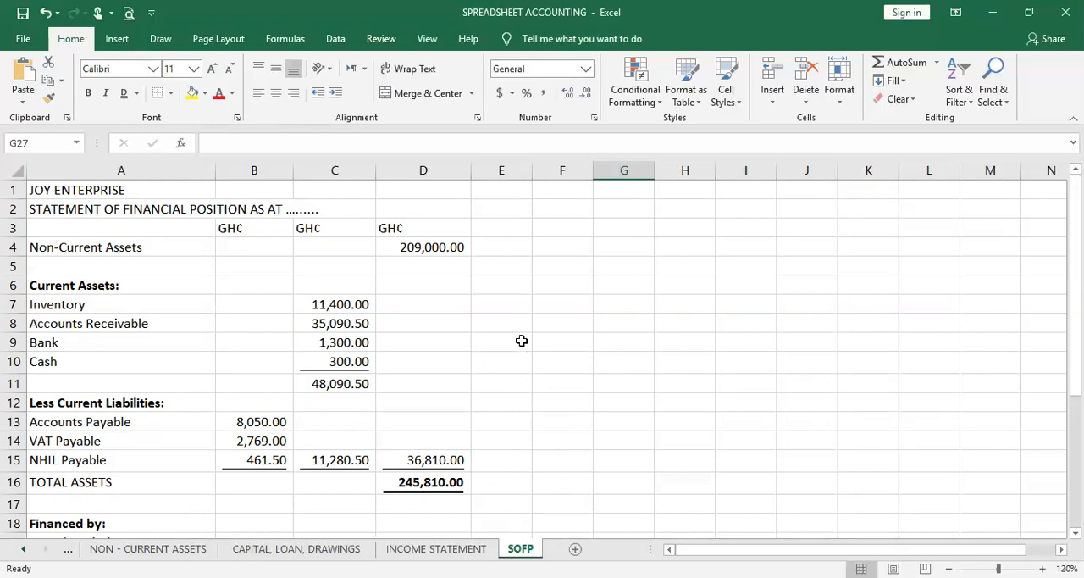
{"action": "left_click", "coordinate": [625, 303]}
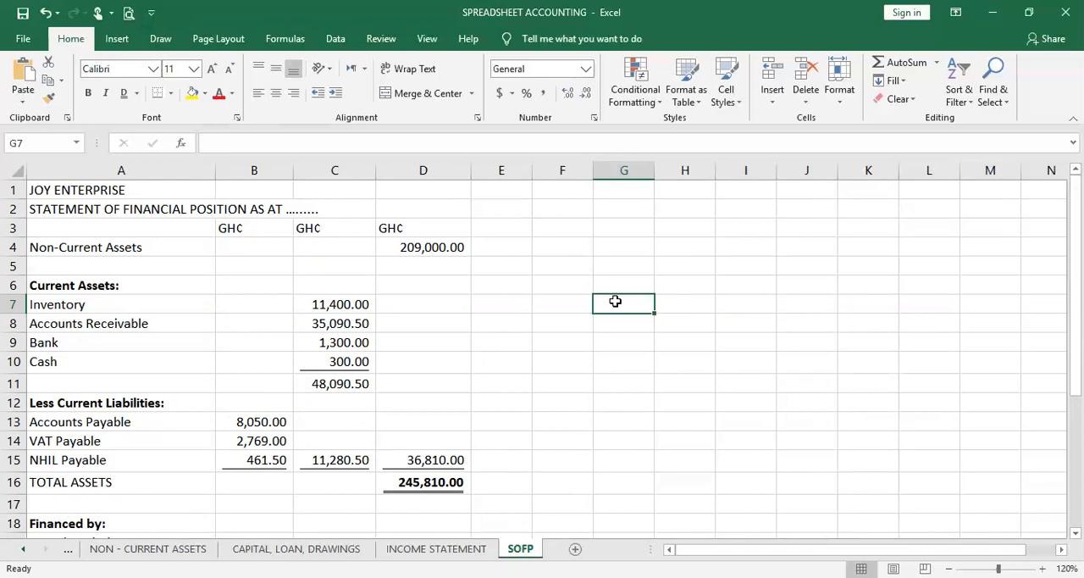
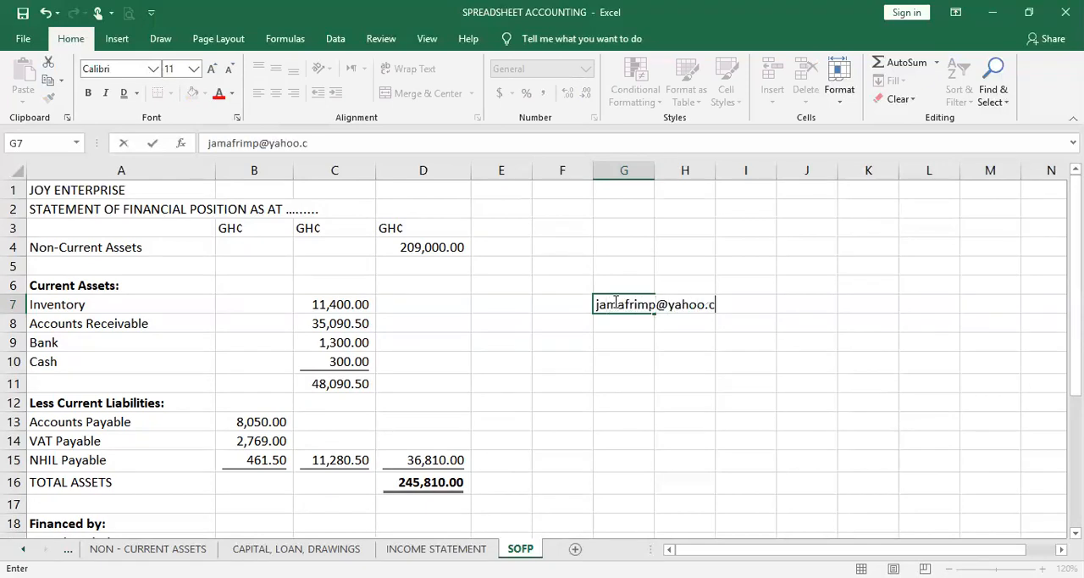
{"action": "key", "text": "Return"}
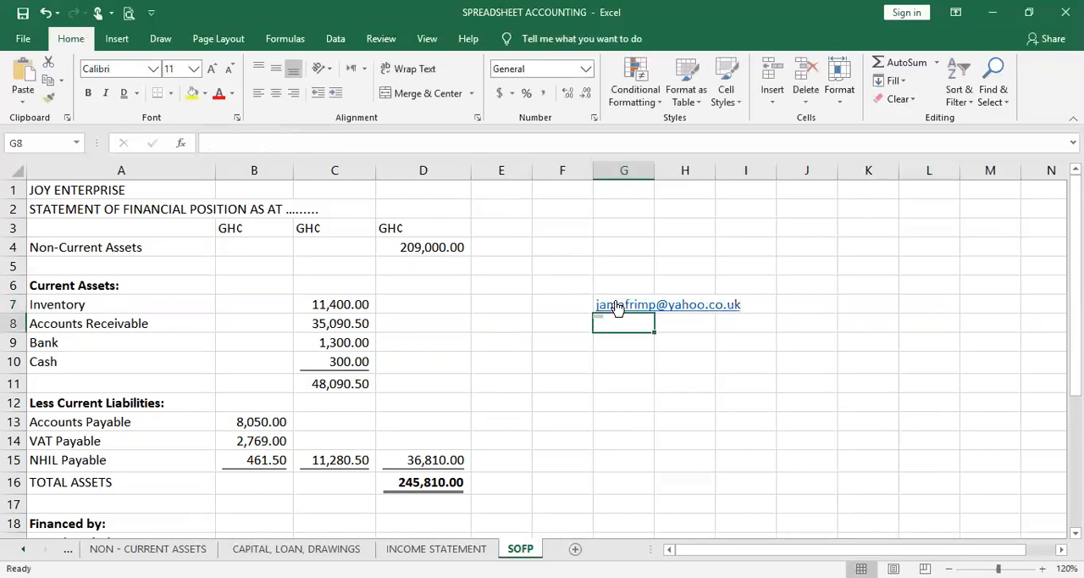
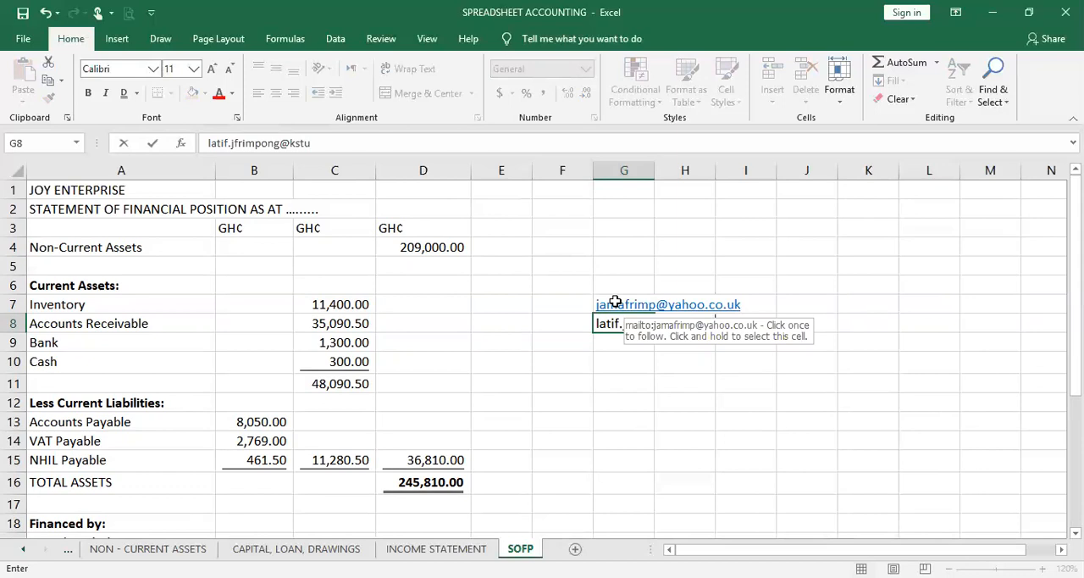
Enter the second contact e-mail address, the institutional one, in cell G8 below the first
{"action": "key", "text": "Return"}
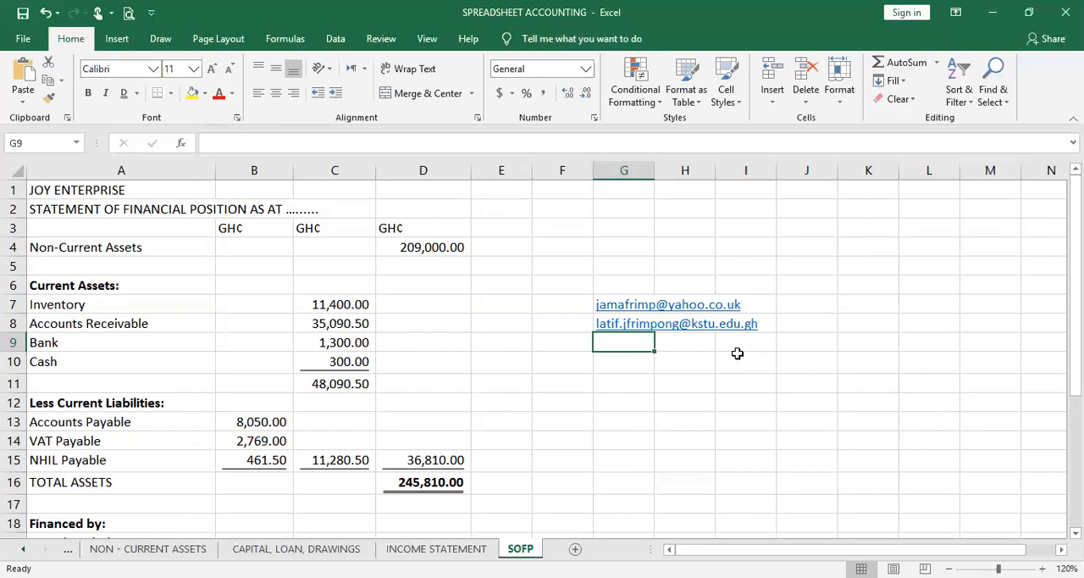
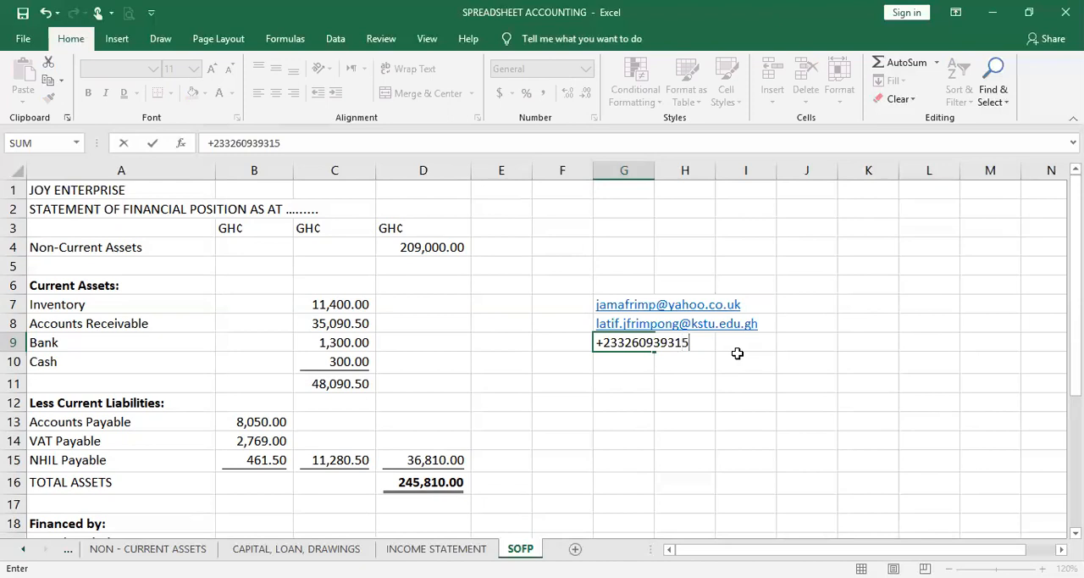
Enter the contact phone number with its international country code in cell G9
{"action": "key", "text": "Return"}
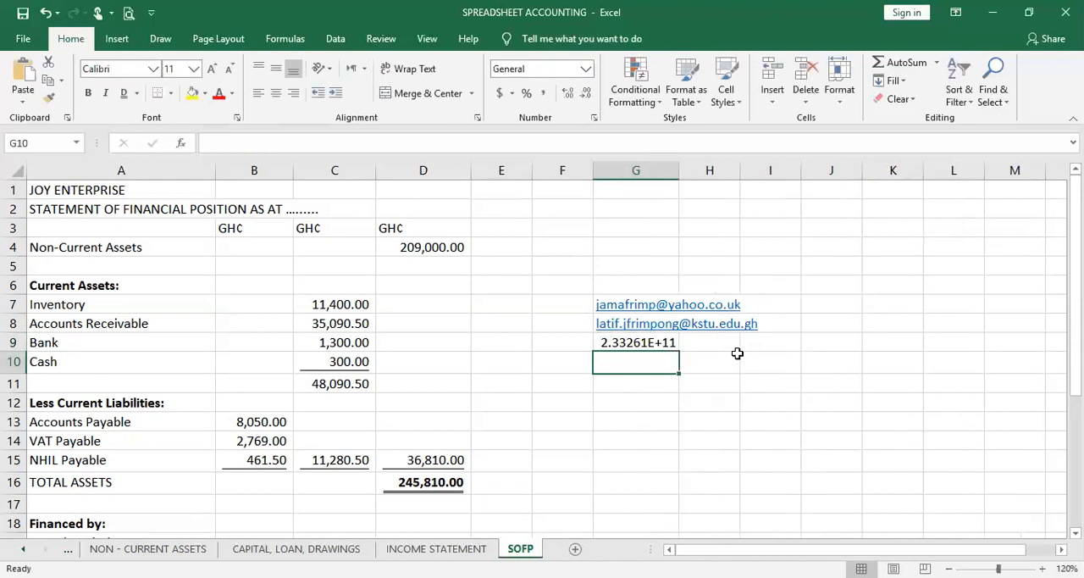
Widen column G and try to put a plus sign in front of the phone number in G9
{"action": "left_click", "coordinate": [670, 346]}
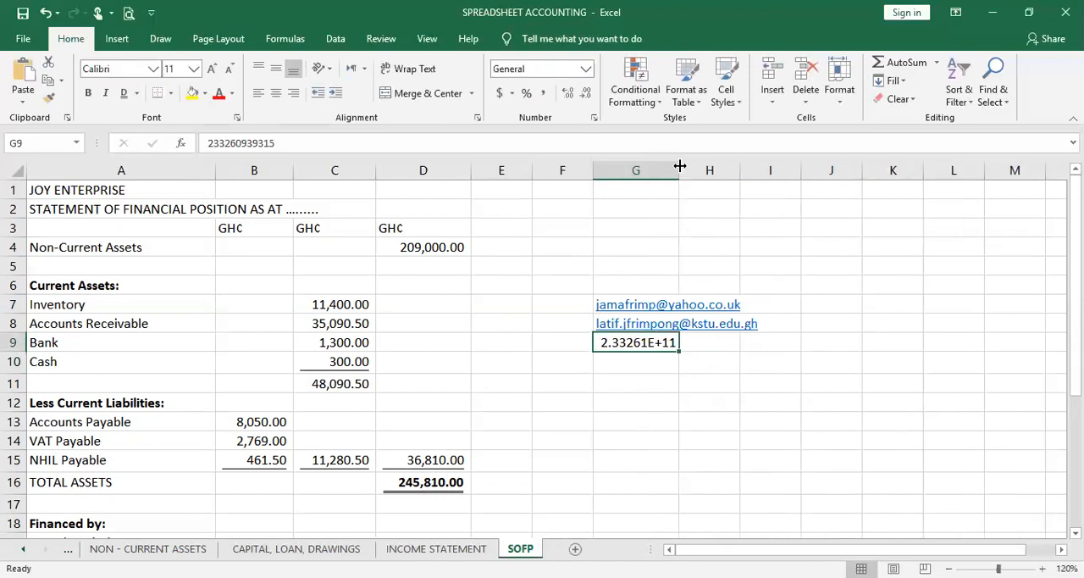
{"action": "left_click_drag", "start_coordinate": [679, 166], "coordinate": [707, 170]}
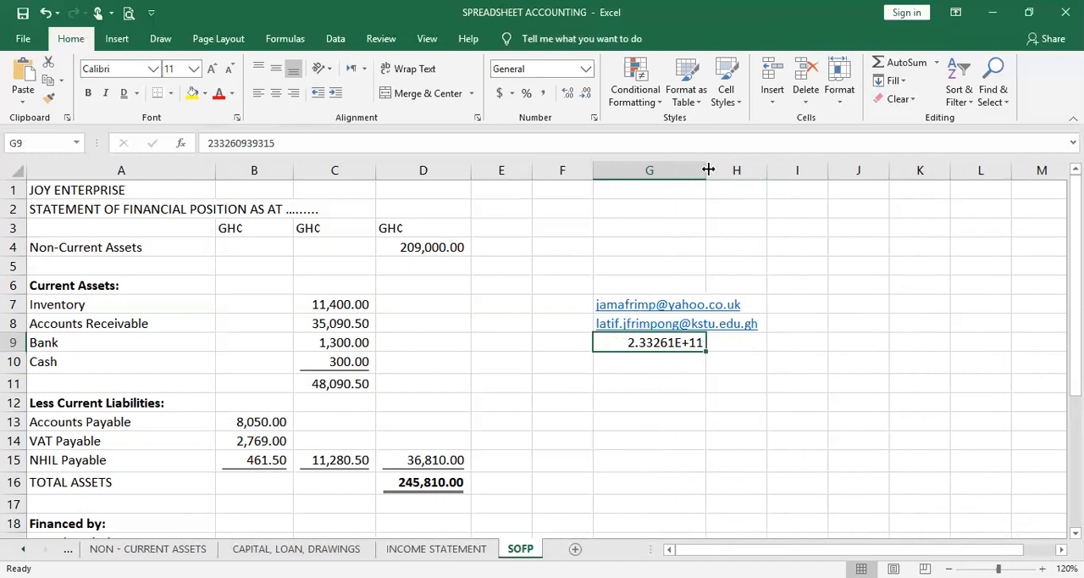
{"action": "double_click", "coordinate": [640, 345]}
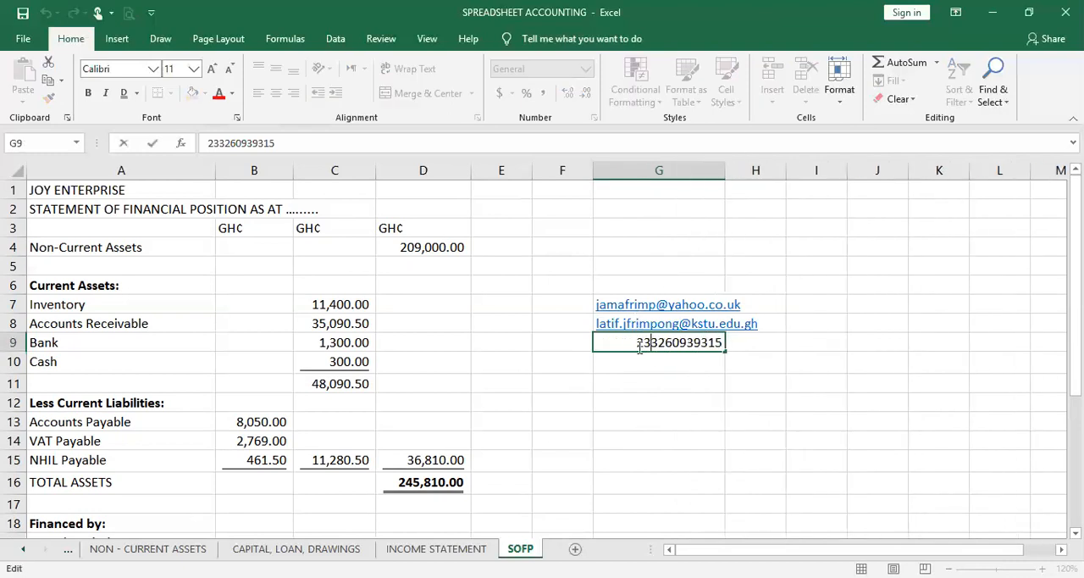
{"action": "type", "text": "'+"}
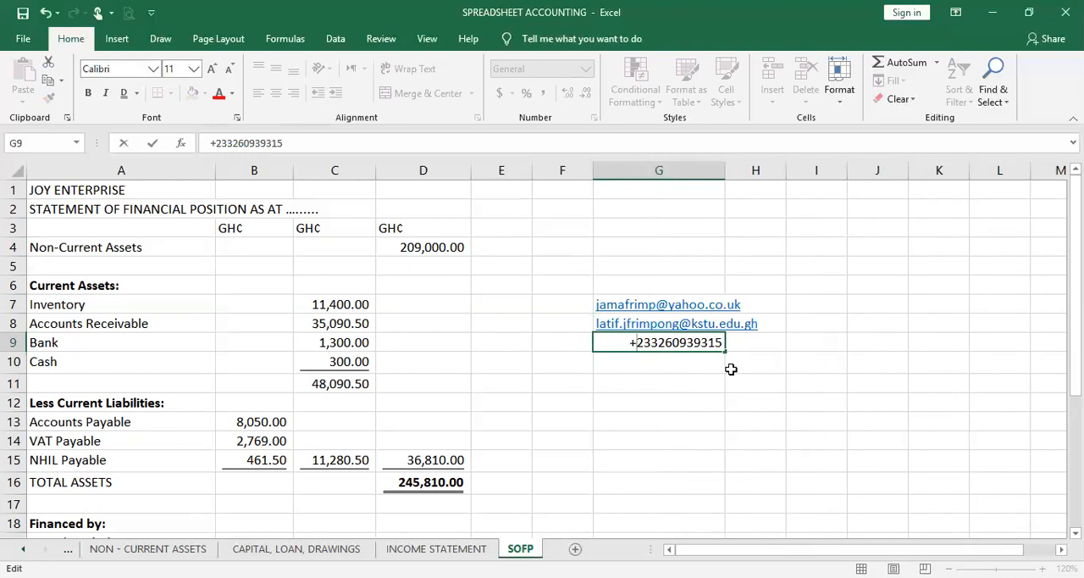
{"action": "key", "text": "Return"}
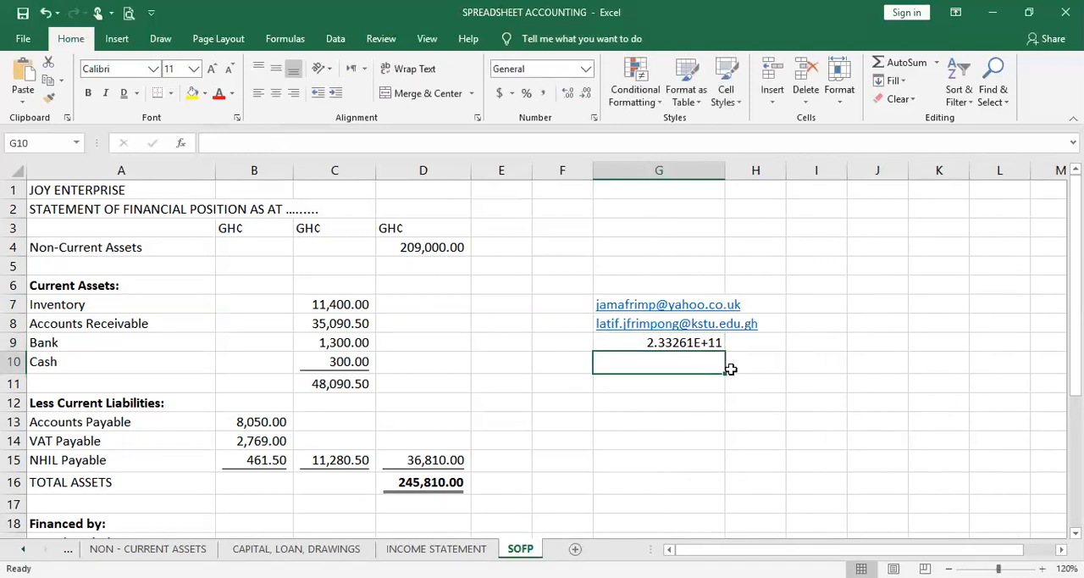
Reopen the phone number in G9 for editing and insert the leading plus sign again
{"action": "left_click", "coordinate": [679, 342]}
{"action": "double_click", "coordinate": [668, 343]}
{"action": "key", "text": "Home"}
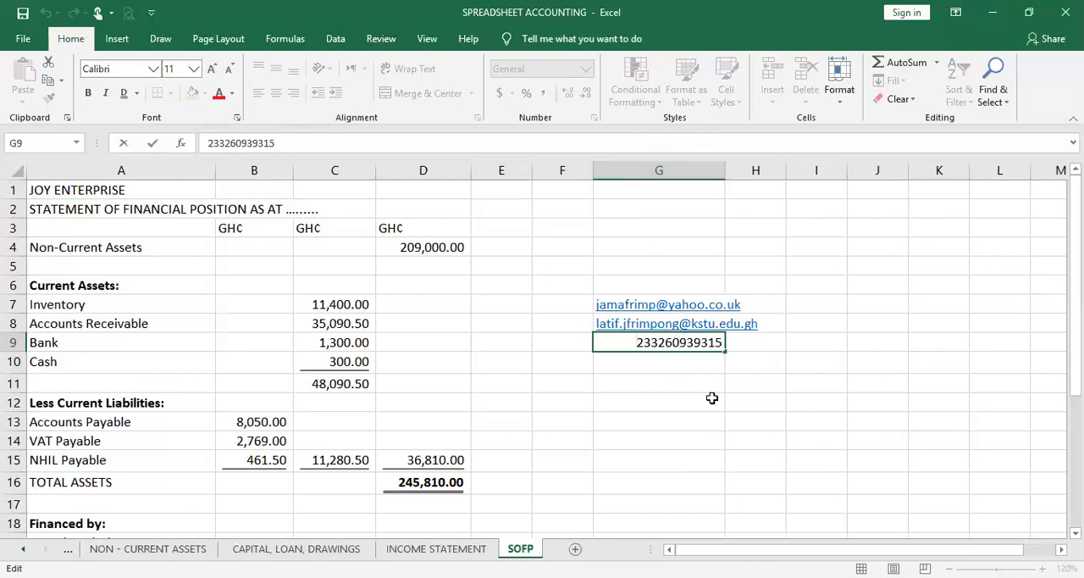
{"action": "type", "text": "+"}
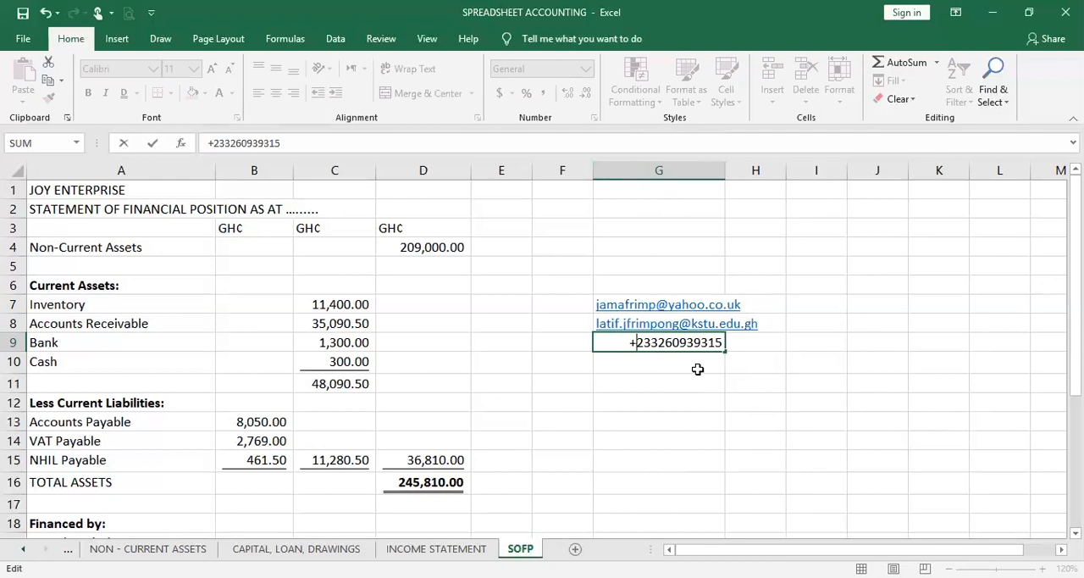